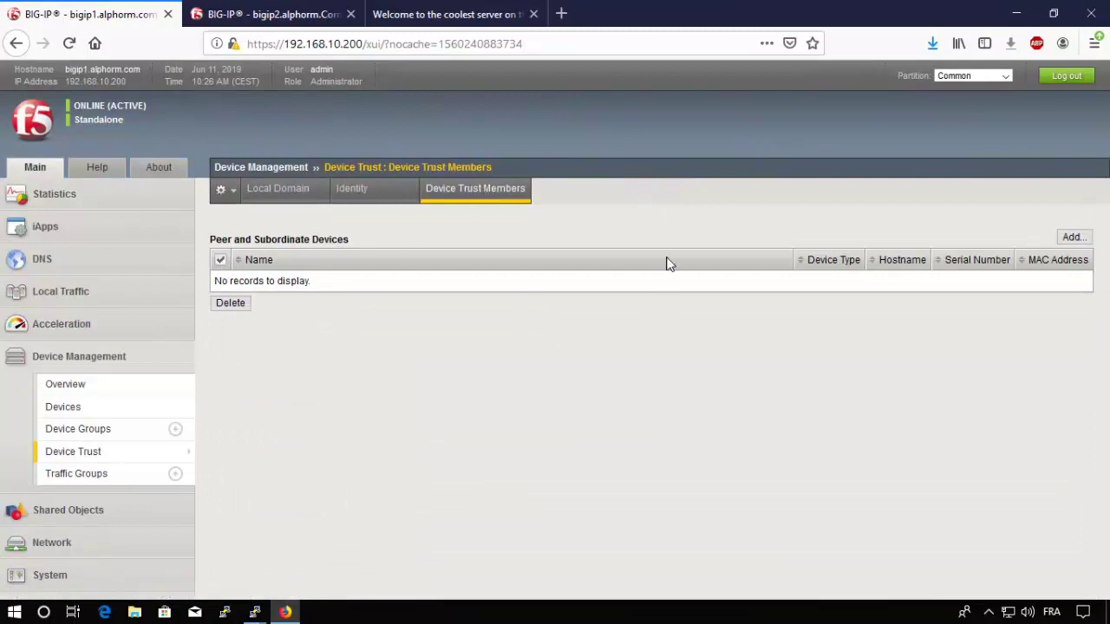
Step: Start adding a peer device, checking the internal address in bigip2's Self IPs list
{"action": "left_click", "coordinate": [1076, 239]}
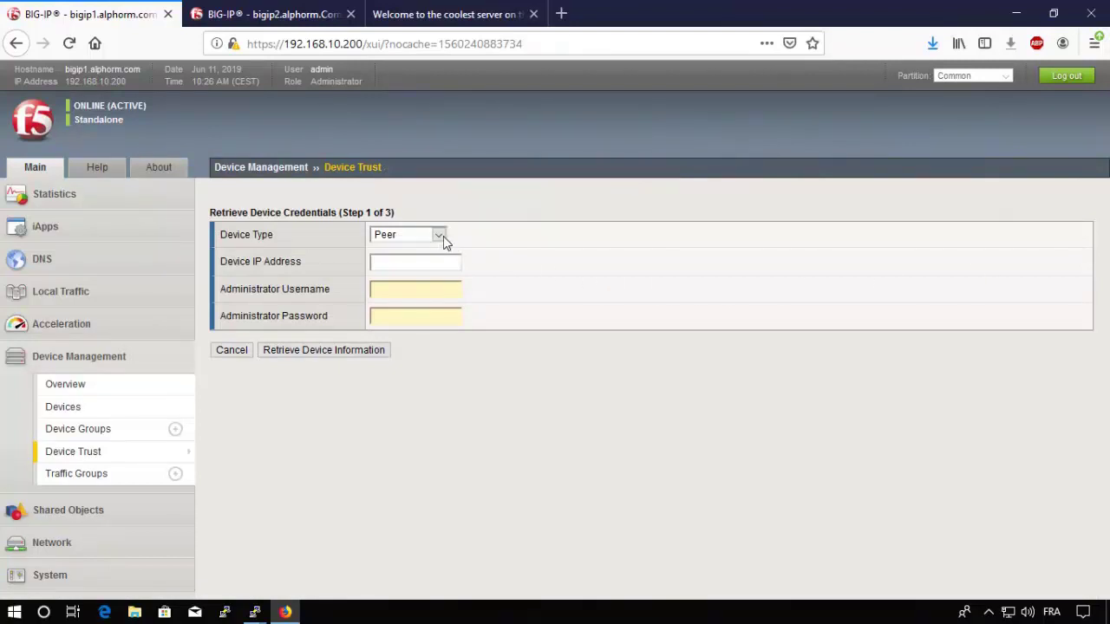
{"action": "left_click", "coordinate": [382, 270]}
{"action": "type", "text": "172.16.10."}
{"action": "left_click", "coordinate": [282, 15]}
{"action": "left_click", "coordinate": [45, 499]}
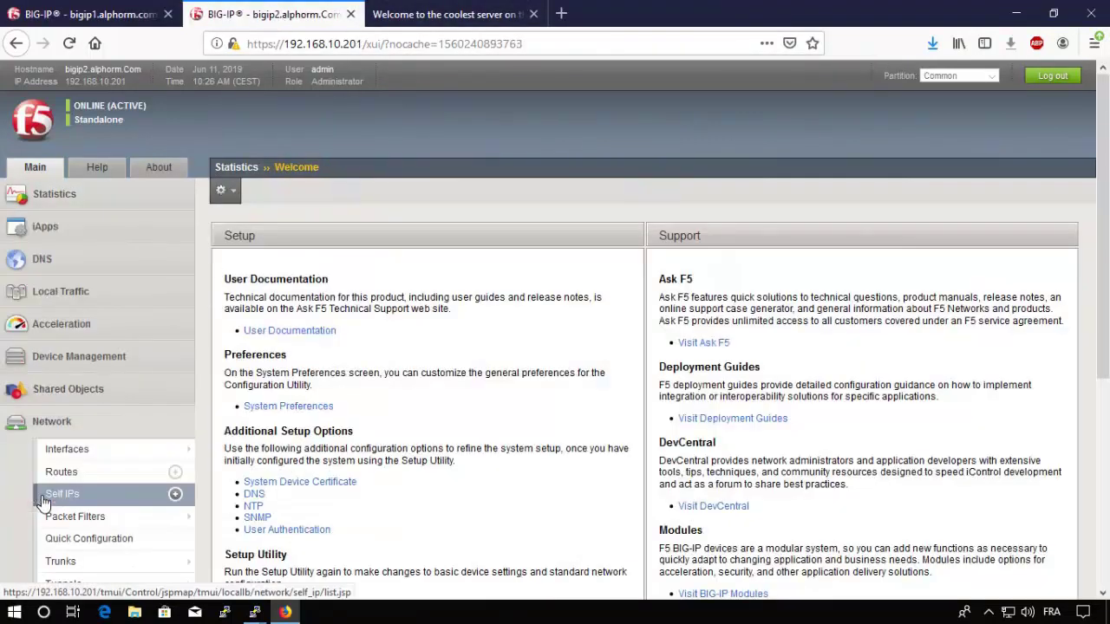
{"action": "left_click", "coordinate": [43, 501]}
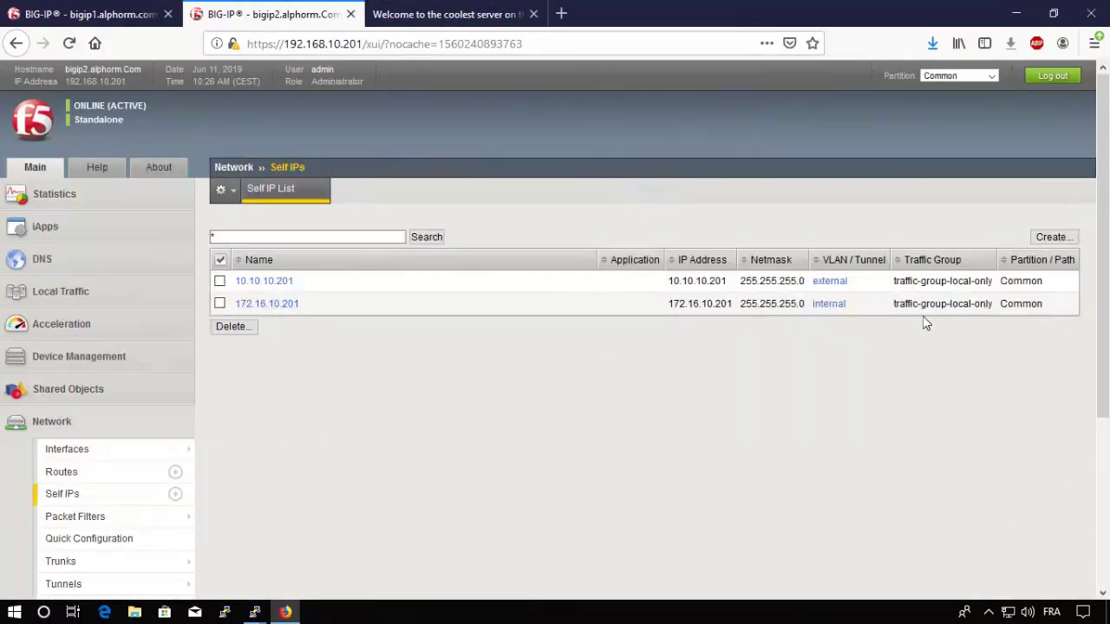
{"action": "left_click_drag", "start_coordinate": [893, 304], "coordinate": [981, 304]}
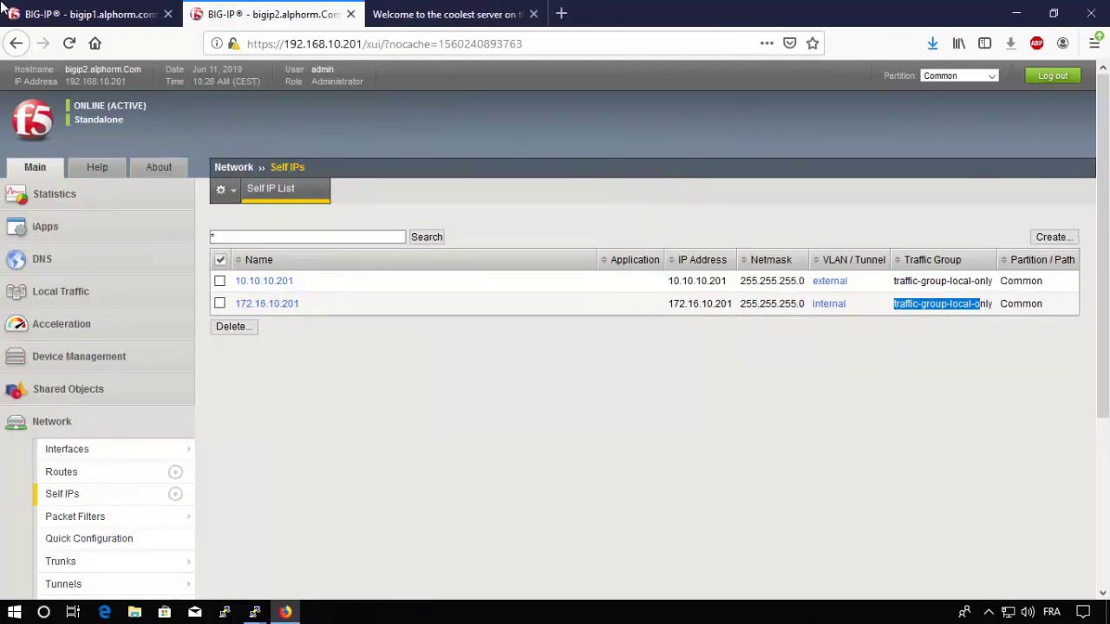
{"action": "left_click", "coordinate": [113, 14]}
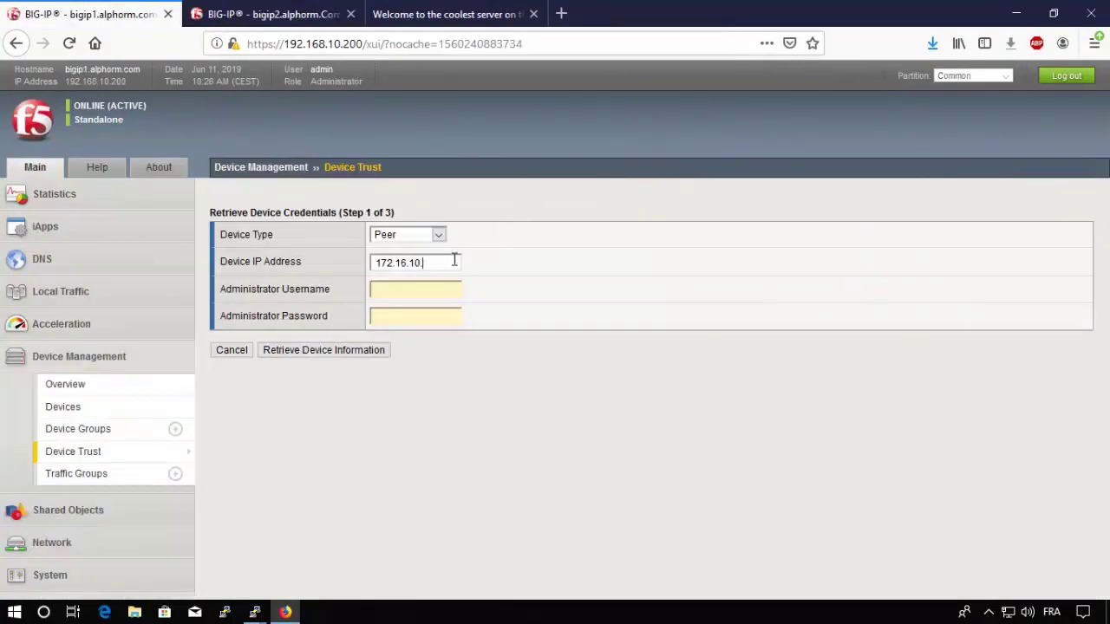
Step: Complete Device IP 172.16.10.201, enter the administrator username and password, and retrieve device information
{"action": "type", "text": "201"}
{"action": "key", "text": "Tab"}
{"action": "type", "text": "admin"}
{"action": "key", "text": "Tab"}
{"action": "type", "text": "default"}
{"action": "left_click", "coordinate": [326, 352]}
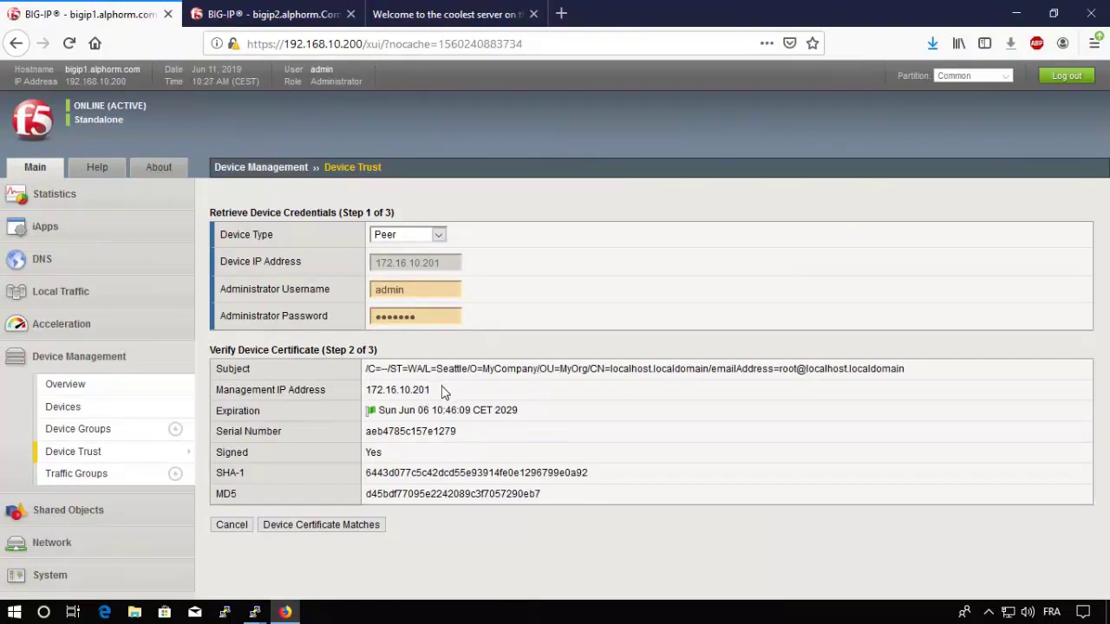
Step: Open bigip2's own Device Certificate under System > Certificate Management
{"action": "left_click", "coordinate": [257, 13]}
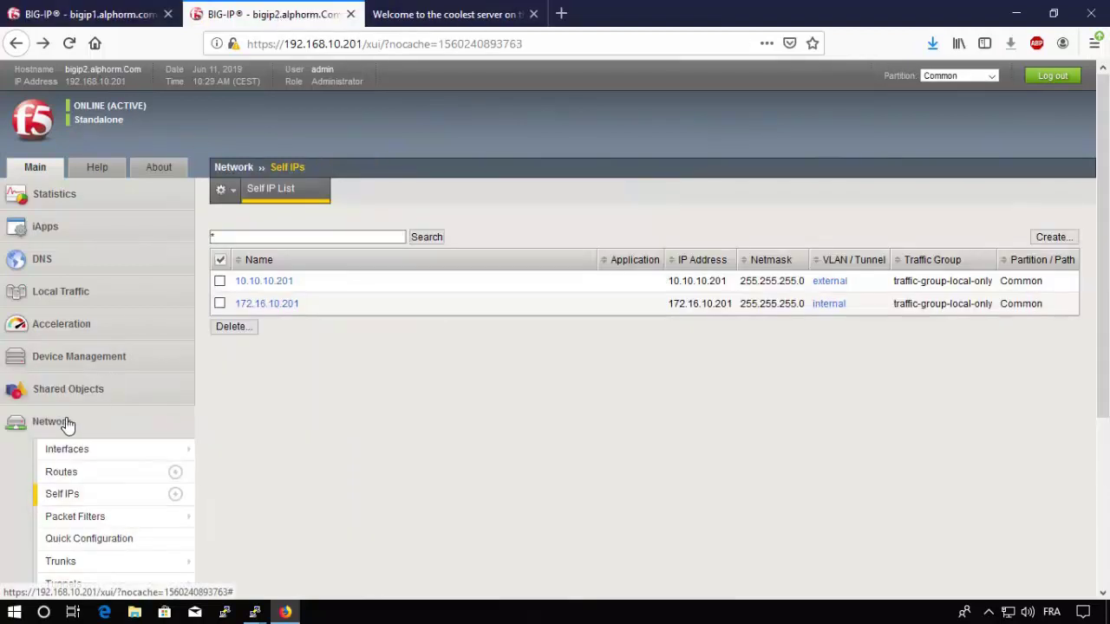
{"action": "mouse_move", "coordinate": [54, 464]}
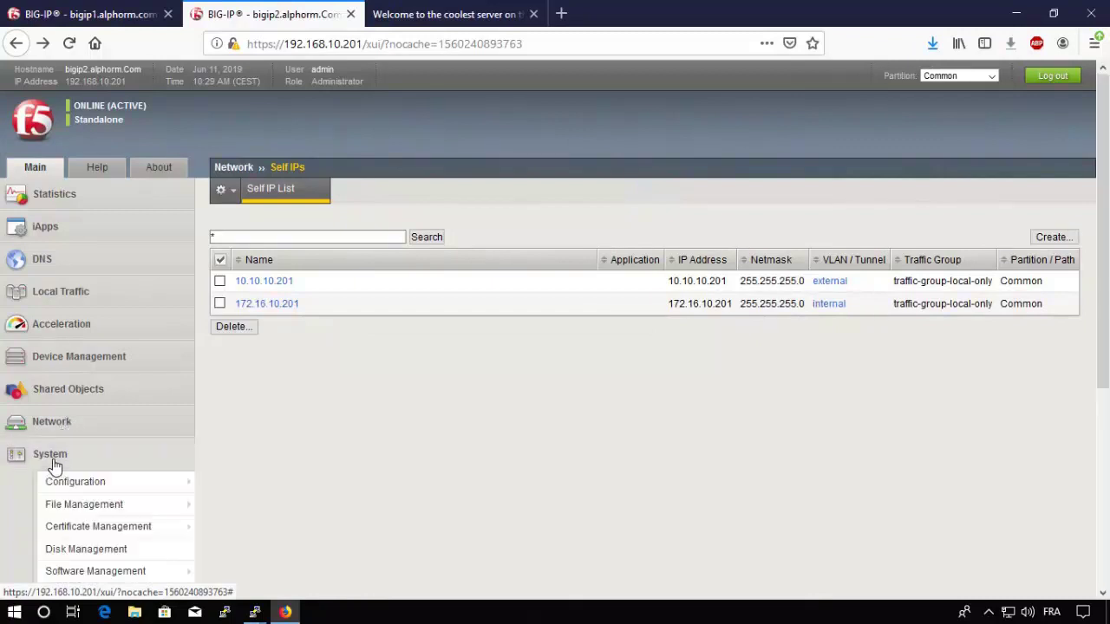
{"action": "mouse_move", "coordinate": [105, 535]}
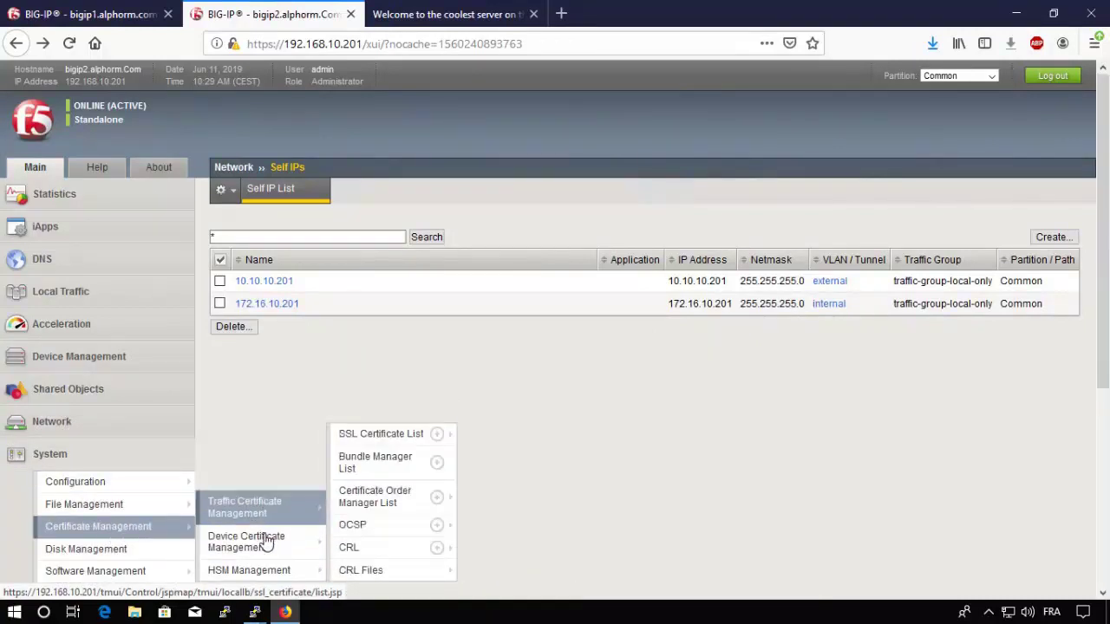
{"action": "mouse_move", "coordinate": [264, 543]}
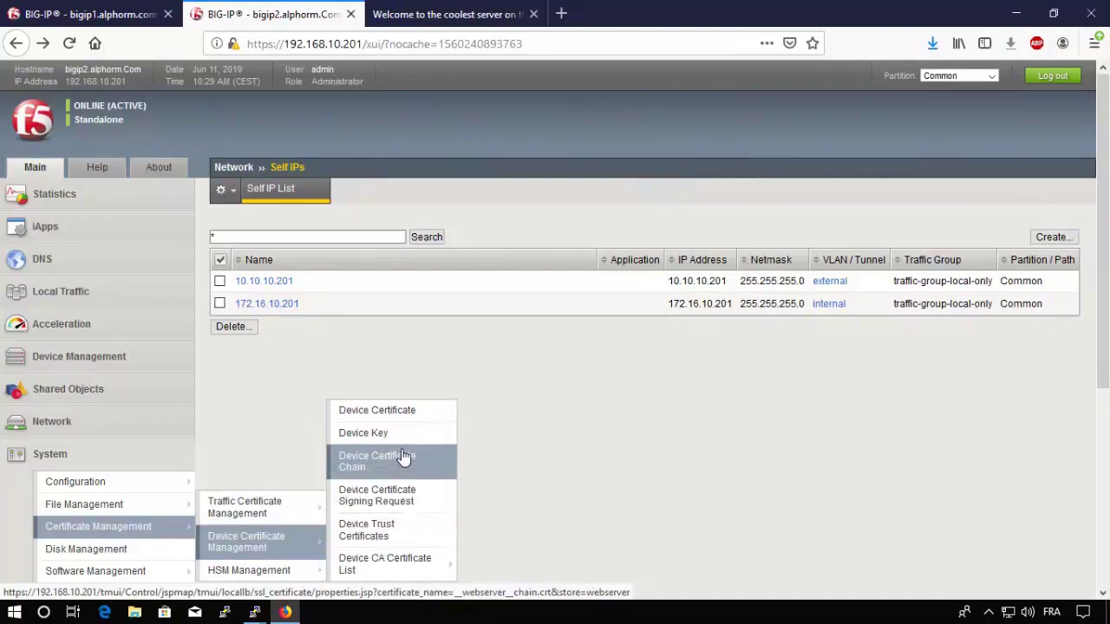
{"action": "left_click", "coordinate": [415, 416]}
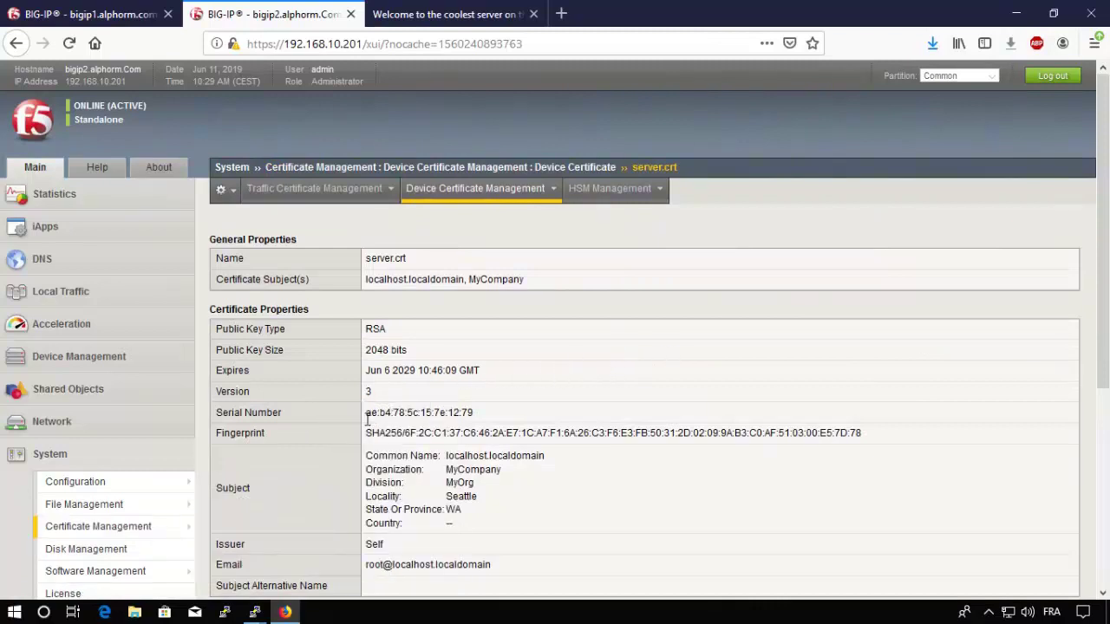
Step: Compare the peer's serial number on bigip1 and confirm Device Certificate Matches
{"action": "left_click", "coordinate": [126, 14]}
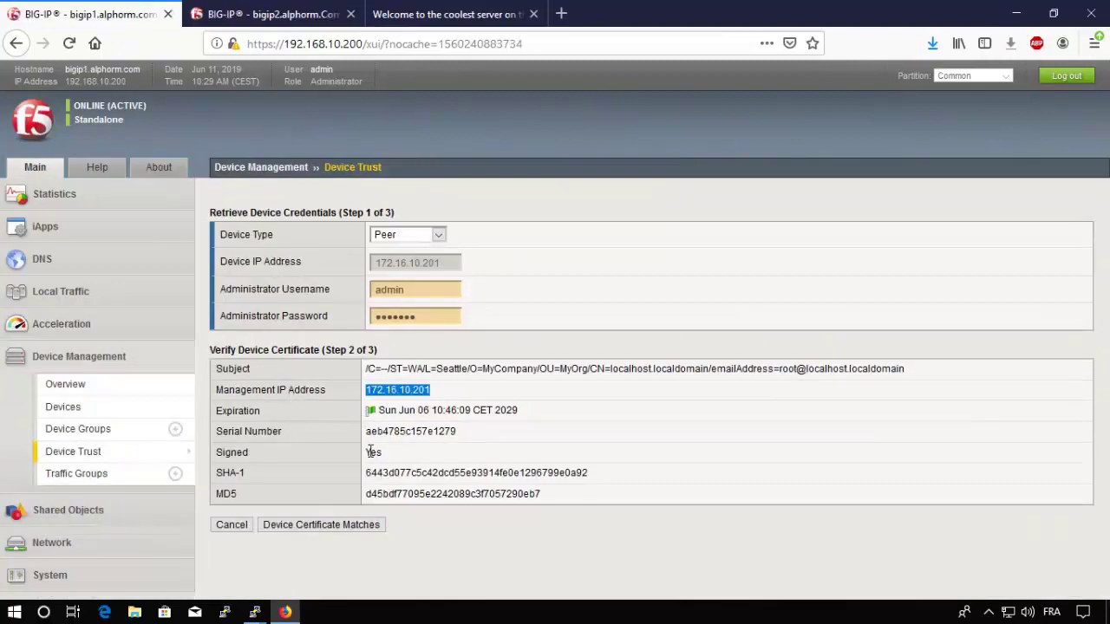
{"action": "left_click_drag", "start_coordinate": [377, 431], "coordinate": [399, 434]}
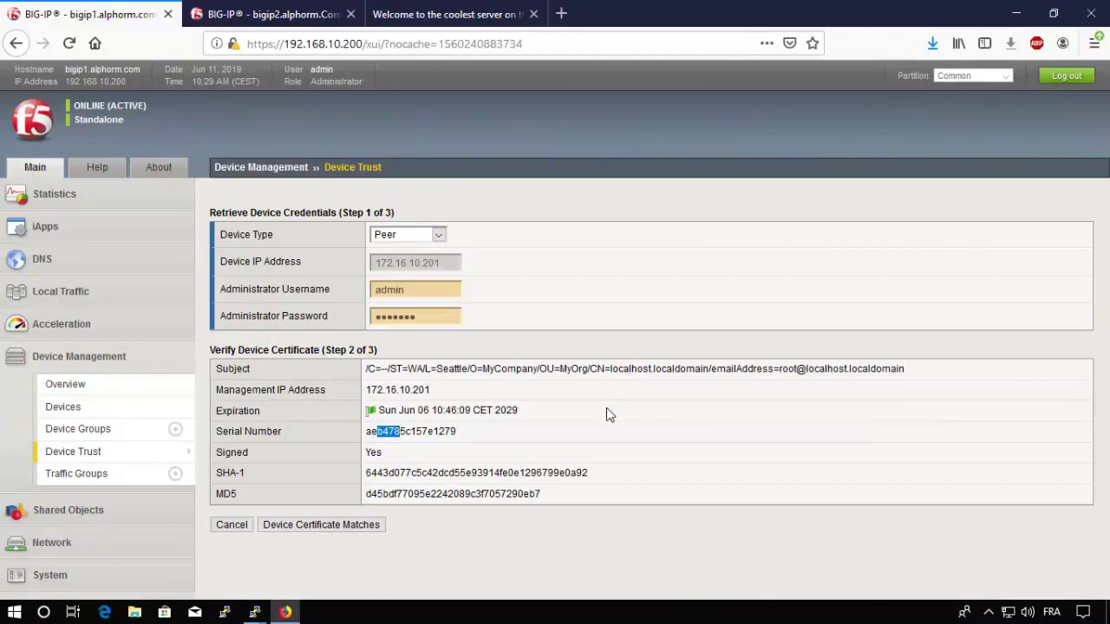
{"action": "left_click", "coordinate": [321, 531]}
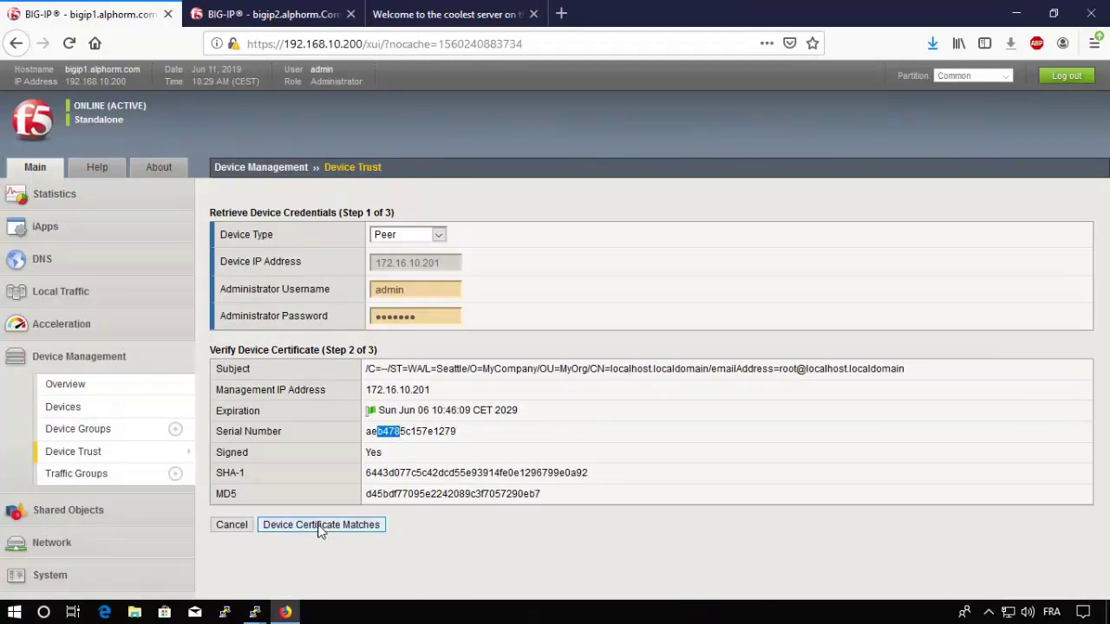
{"action": "left_click", "coordinate": [321, 531]}
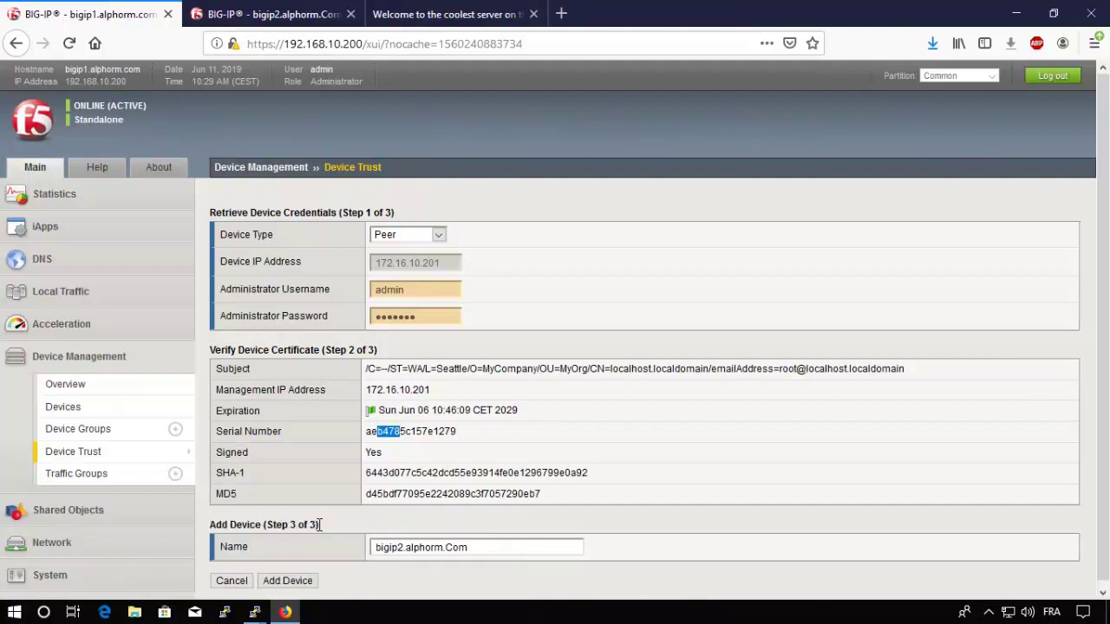
Step: Finish Step 3 by adding bigip2.alphorm.Com to bigip1's device trust
{"action": "scroll", "coordinate": [319, 525], "scroll_direction": "down", "scroll_amount": 1}
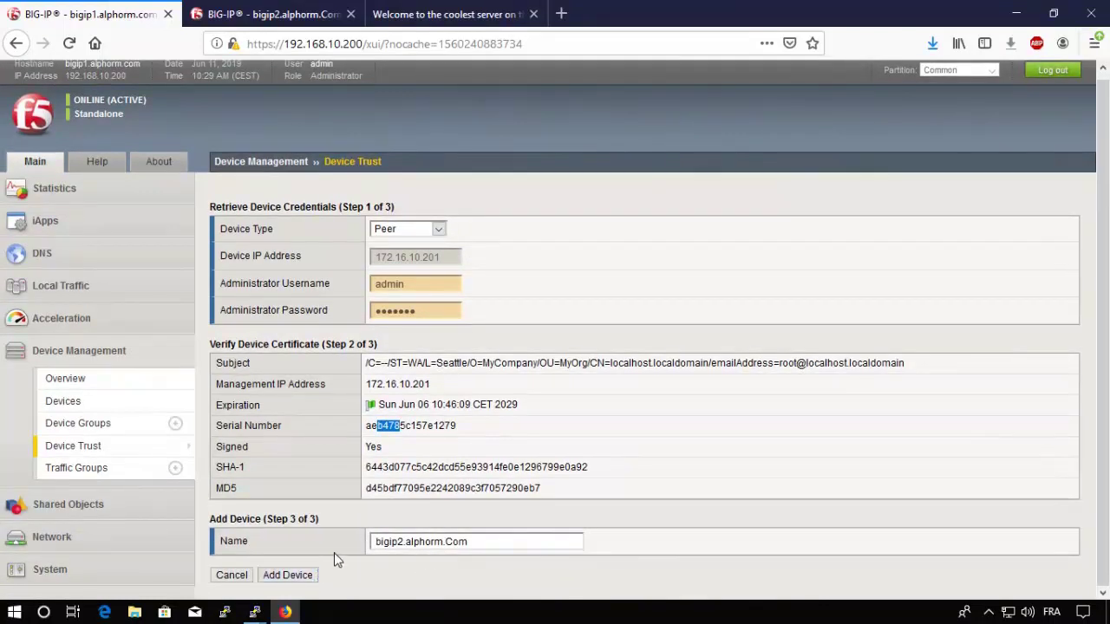
{"action": "left_click", "coordinate": [305, 579]}
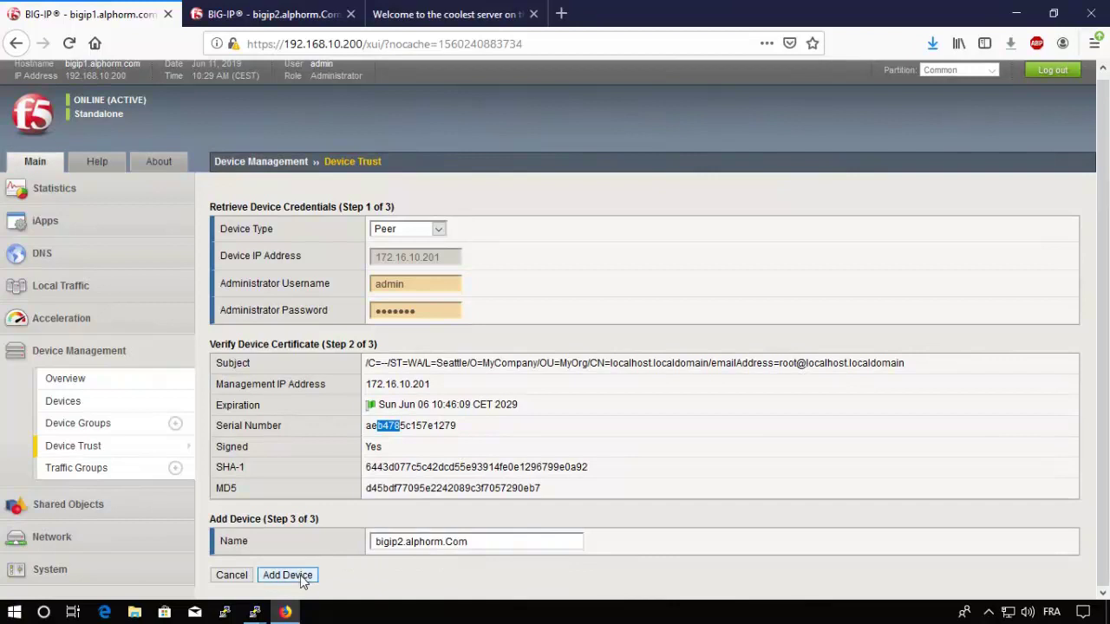
{"action": "left_click", "coordinate": [300, 575]}
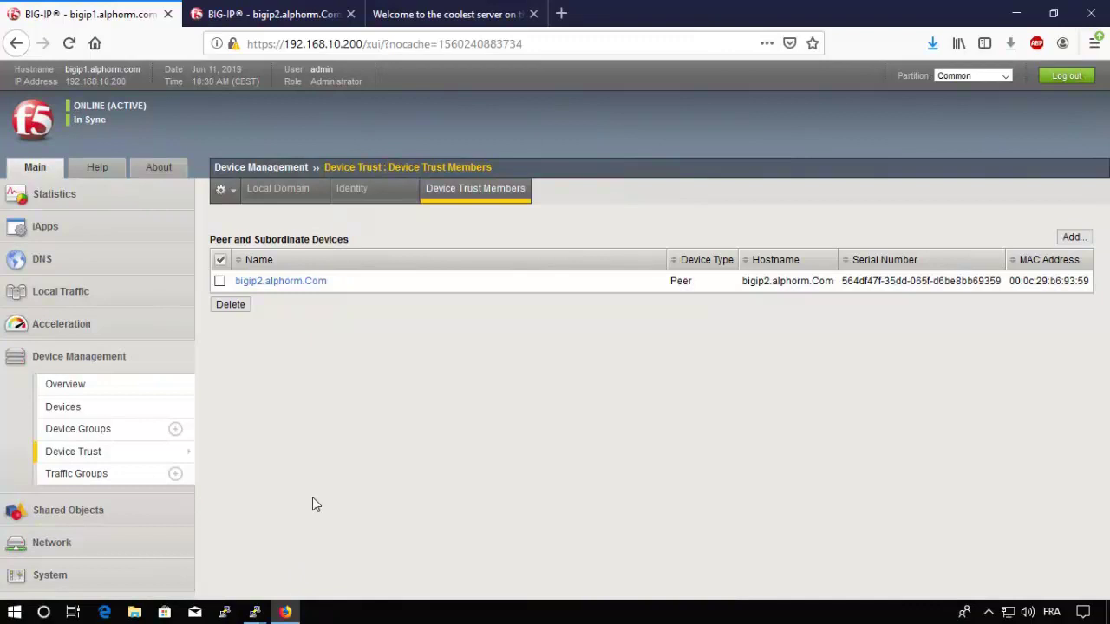
{"action": "left_click", "coordinate": [277, 16]}
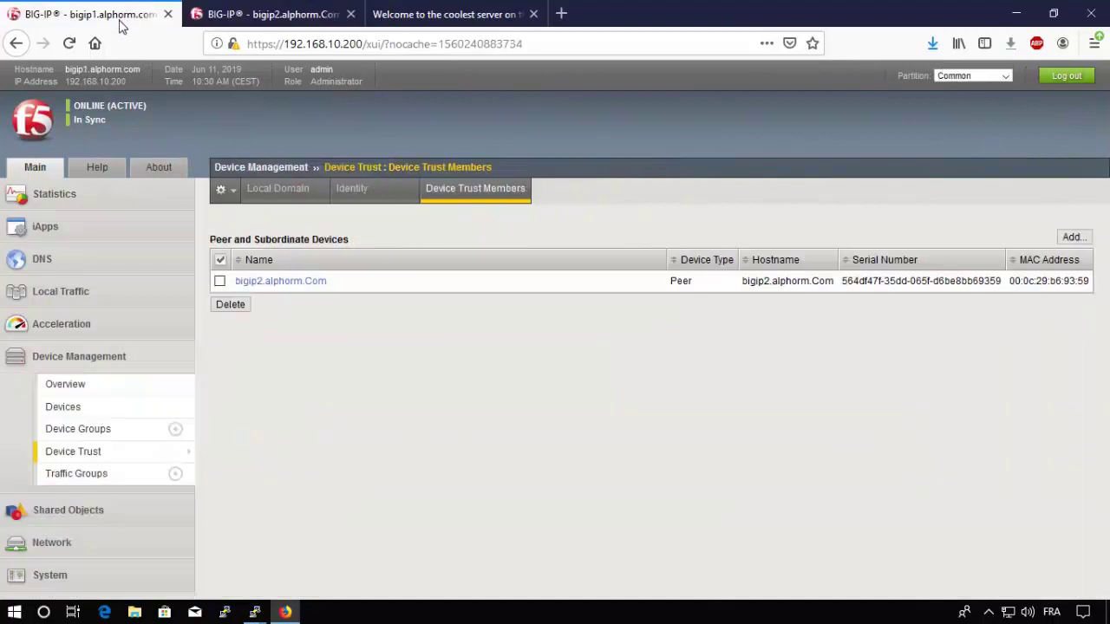
{"action": "left_click", "coordinate": [120, 19]}
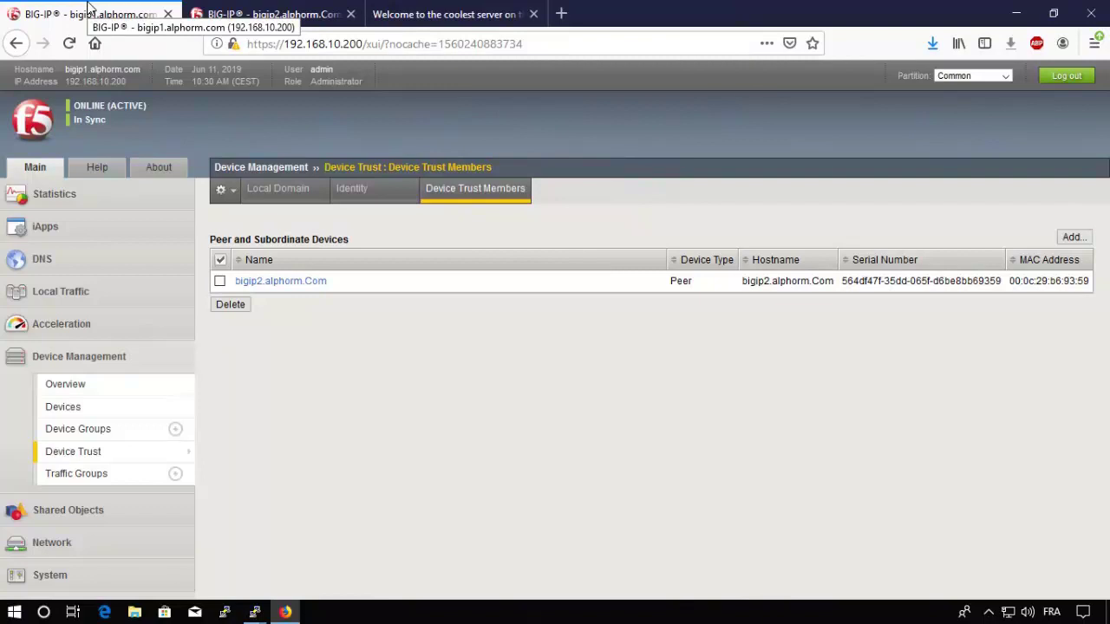
{"action": "left_click", "coordinate": [300, 15]}
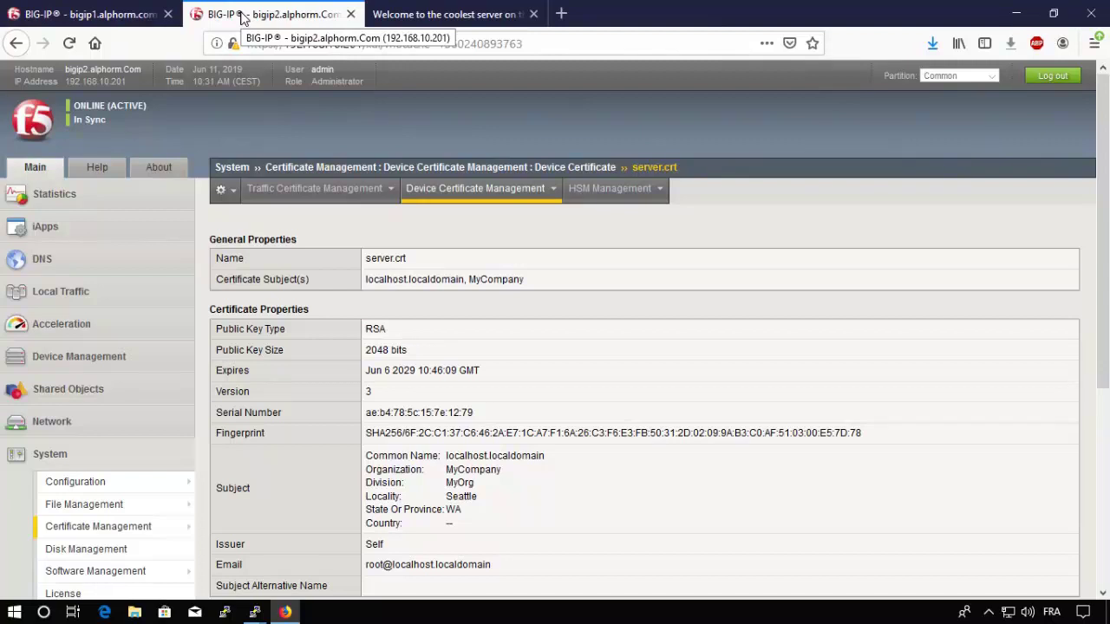
{"action": "left_click", "coordinate": [88, 111]}
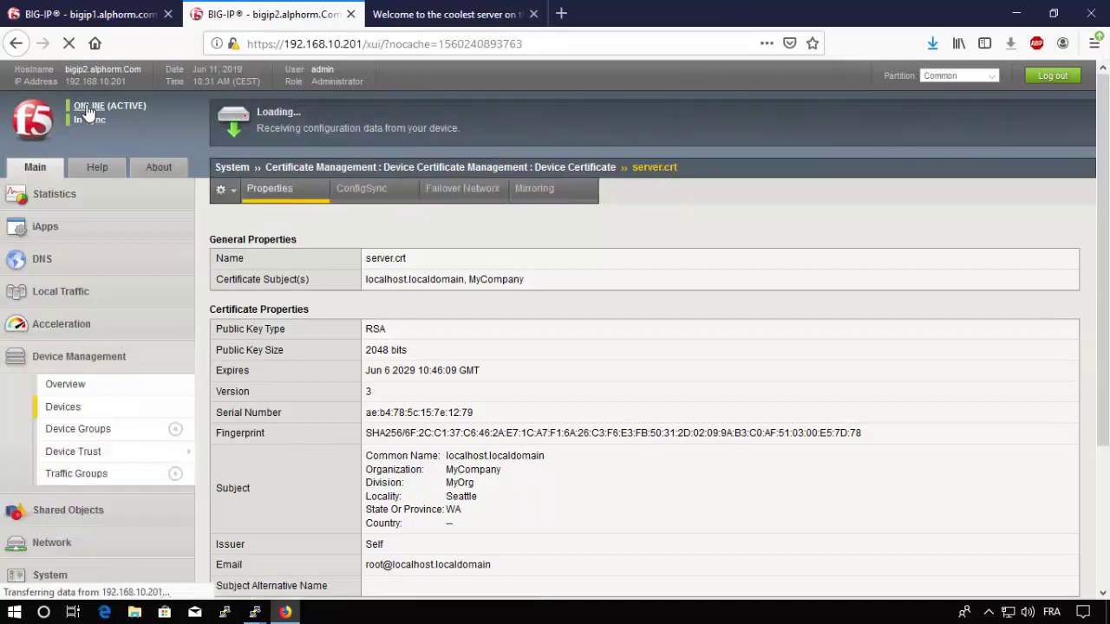
{"action": "scroll", "coordinate": [329, 396], "scroll_direction": "down", "scroll_amount": 5}
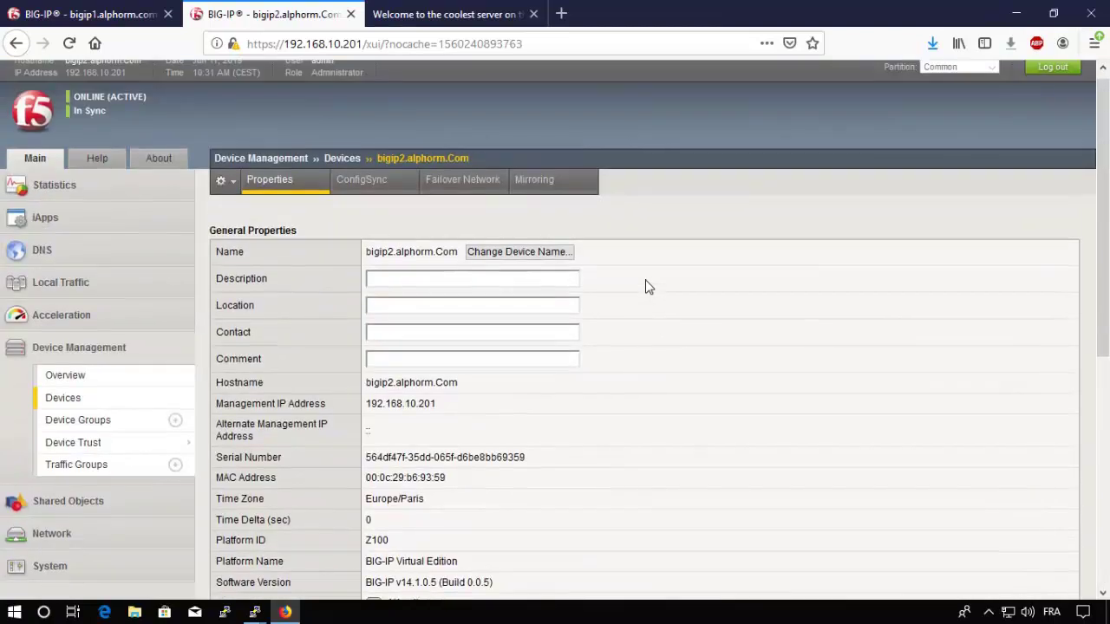
{"action": "left_click", "coordinate": [95, 15]}
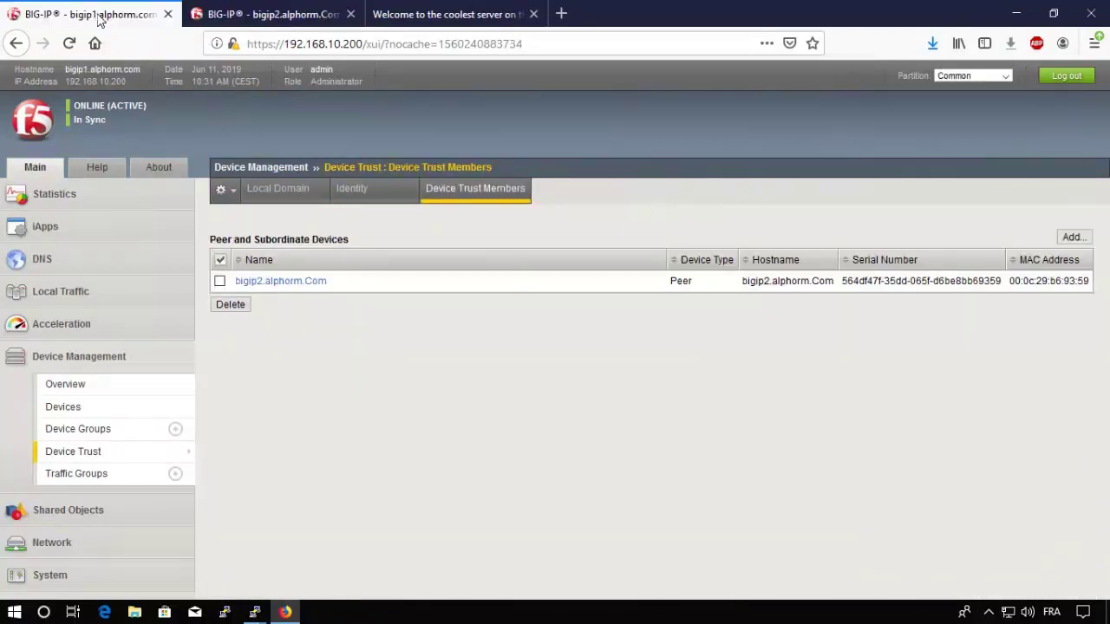
Step: Create a new device group named DG-cluster-alphorm
{"action": "left_click", "coordinate": [80, 434]}
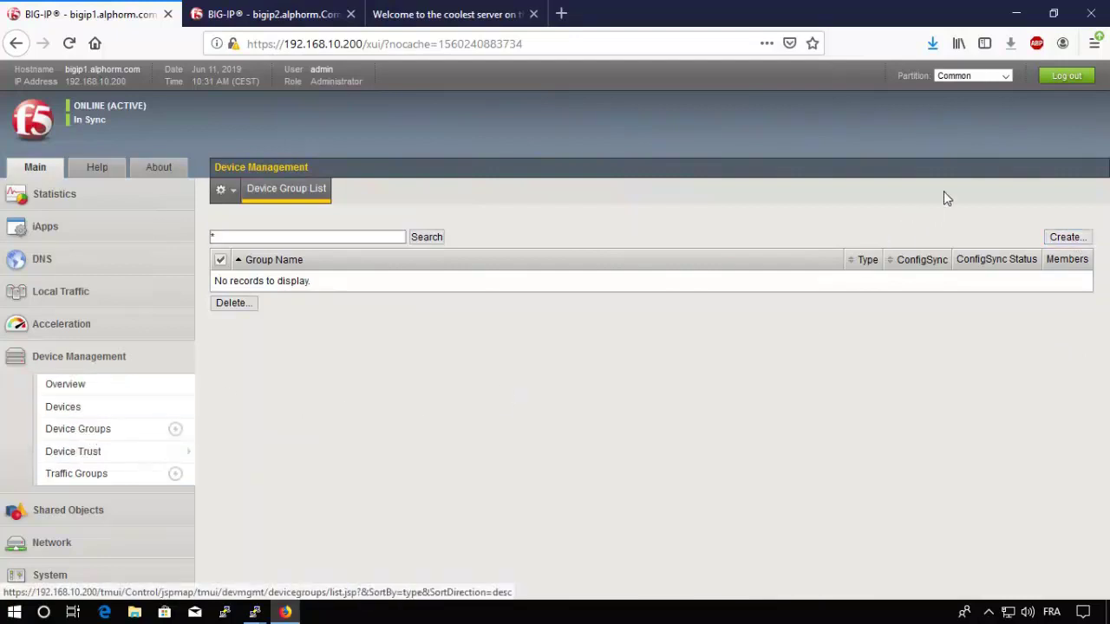
{"action": "left_click", "coordinate": [1066, 238]}
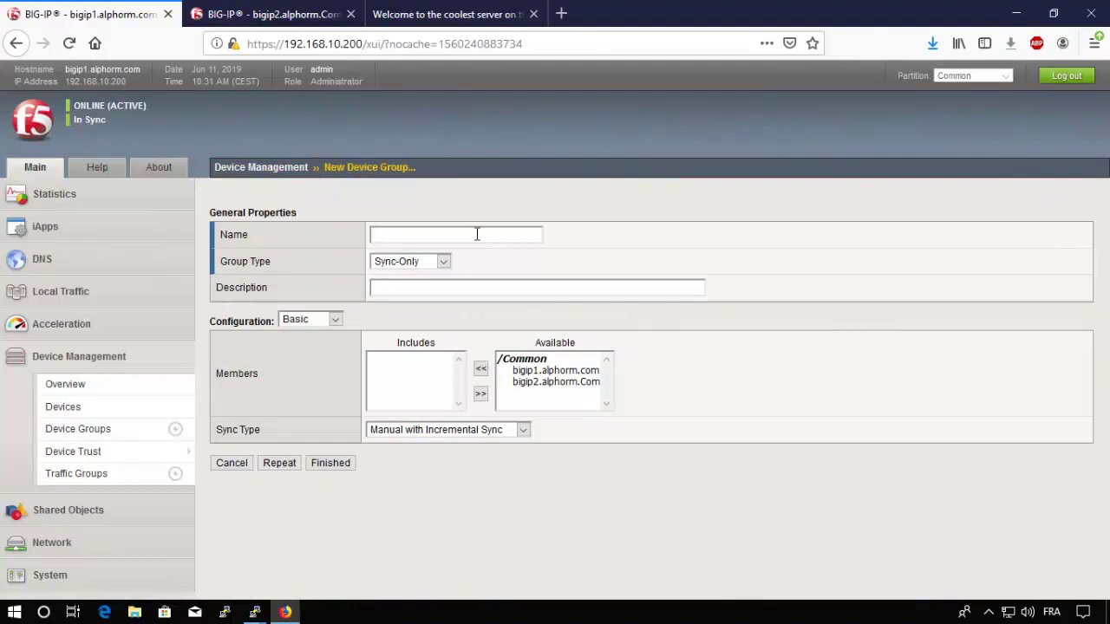
{"action": "type", "text": "DG-cluster-alphorm"}
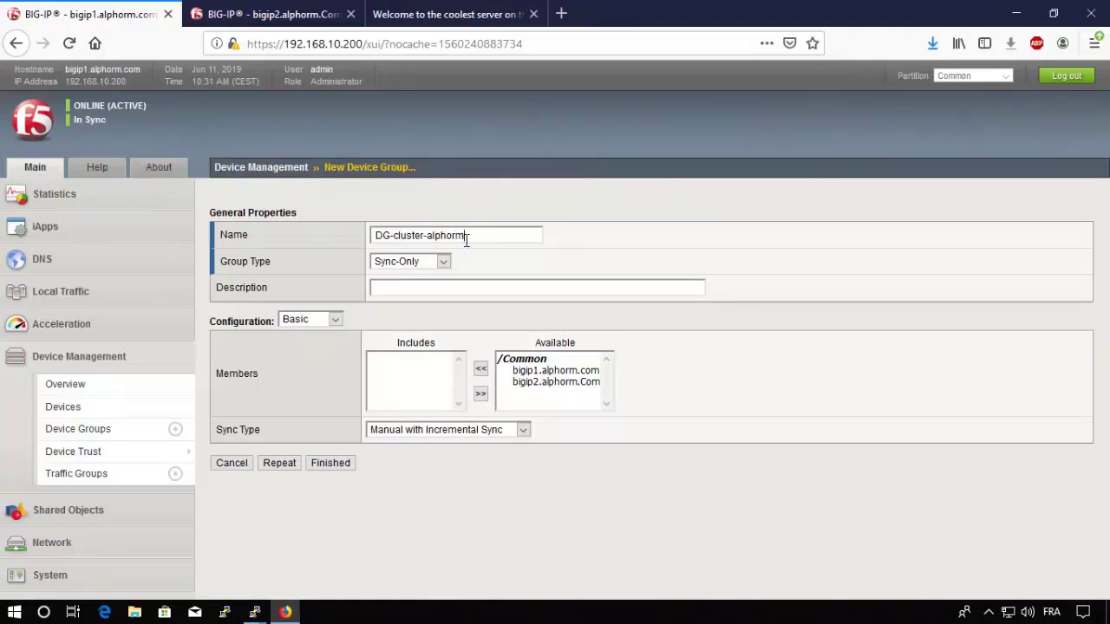
Step: Set the group type to Sync-Failover and select bigip1.alphorm.com among available devices
{"action": "left_click", "coordinate": [423, 270]}
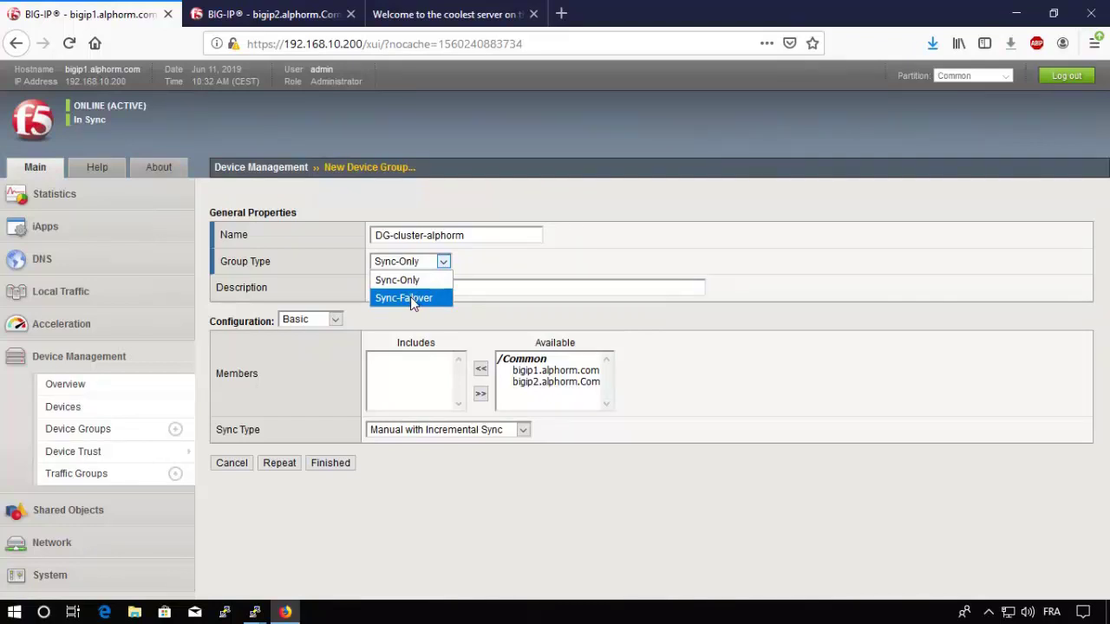
{"action": "left_click", "coordinate": [410, 297]}
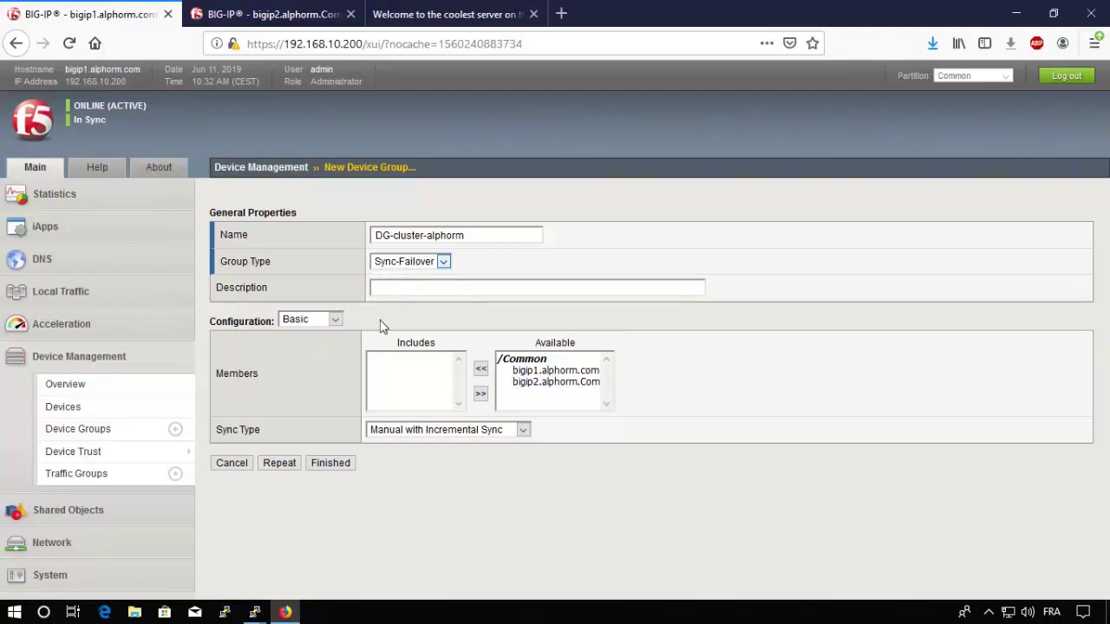
{"action": "left_click", "coordinate": [547, 372]}
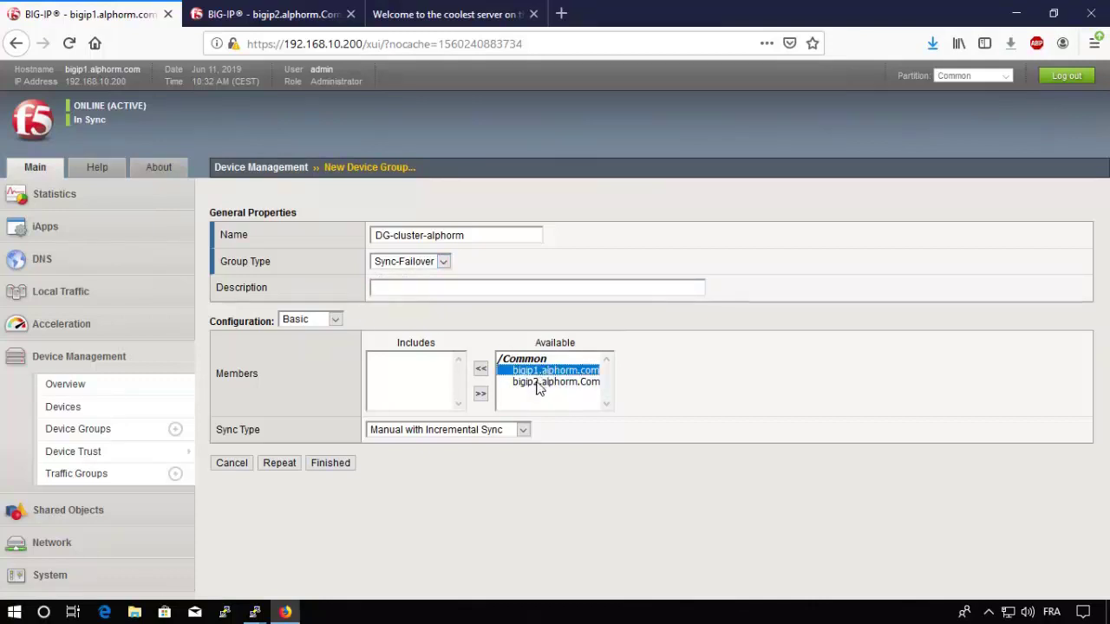
Step: Move bigip1.alphorm.com and bigip2.alphorm.Com into Includes, keeping Manual sync with Incremental Sync
{"action": "left_click", "coordinate": [534, 386], "text": "shift"}
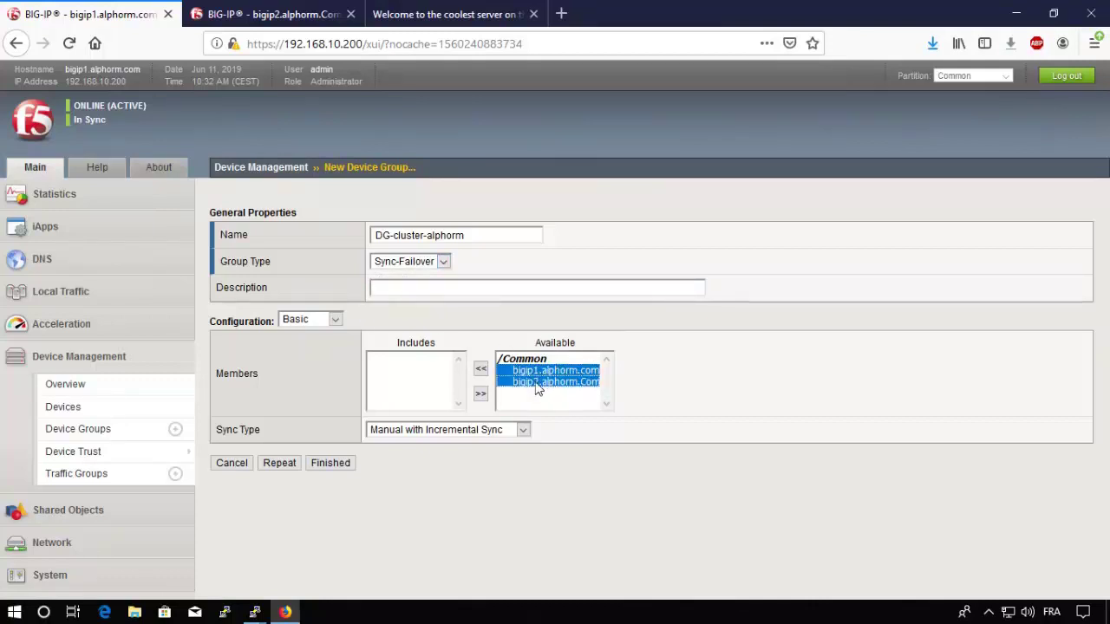
{"action": "left_click", "coordinate": [481, 369]}
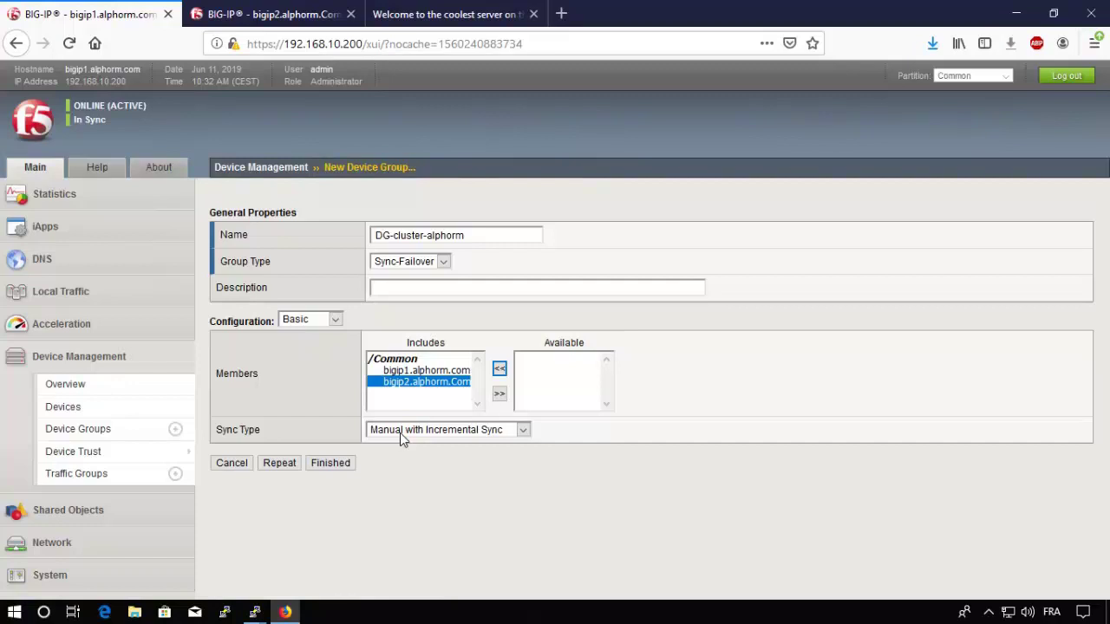
{"action": "left_click", "coordinate": [422, 371]}
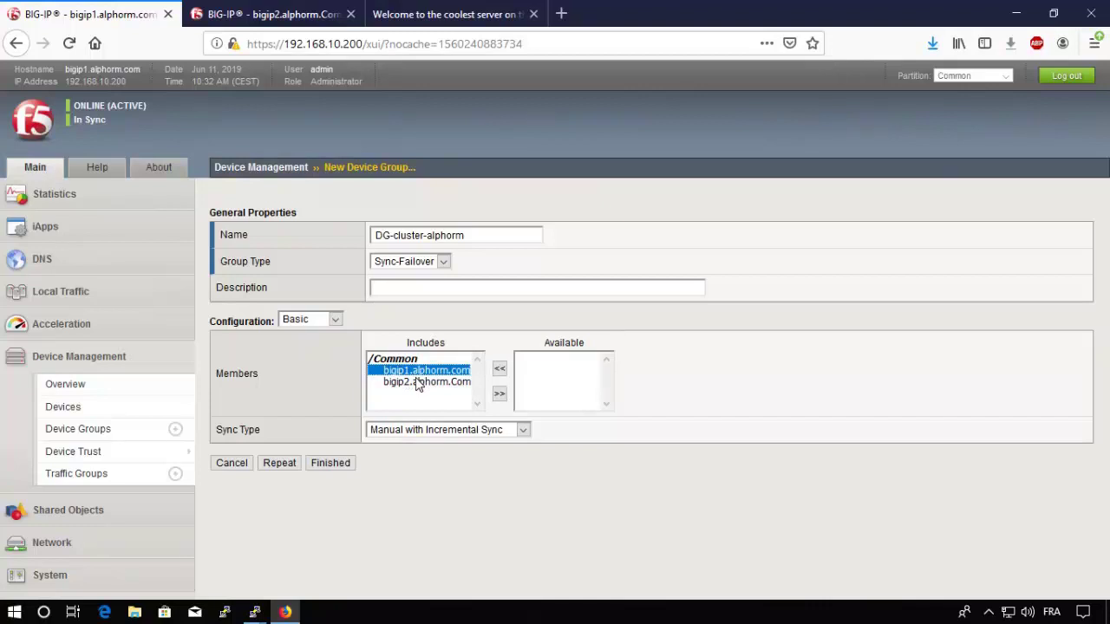
{"action": "left_click", "coordinate": [400, 433]}
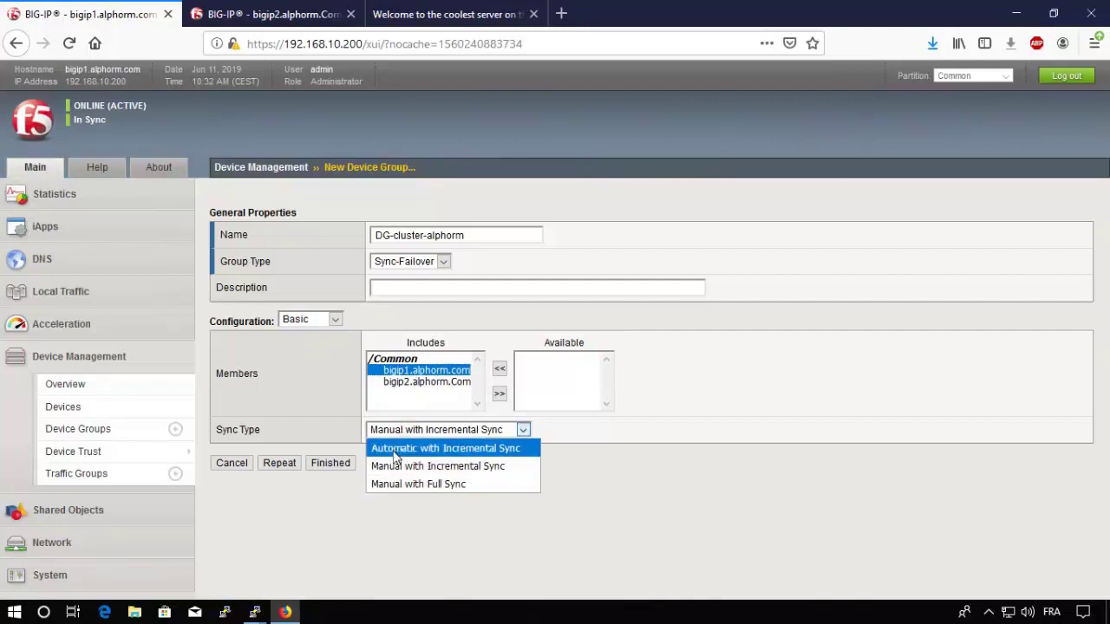
{"action": "left_click", "coordinate": [316, 418]}
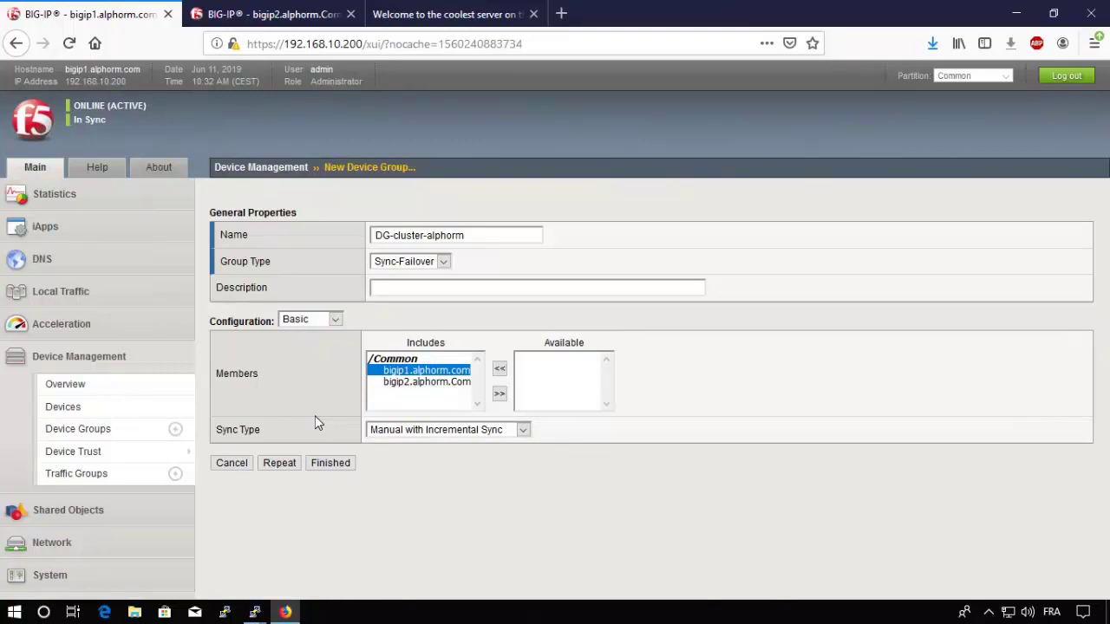
Step: Switch to Advanced configuration, confirm Network Failover is Enabled, and finish the group
{"action": "left_click", "coordinate": [323, 321]}
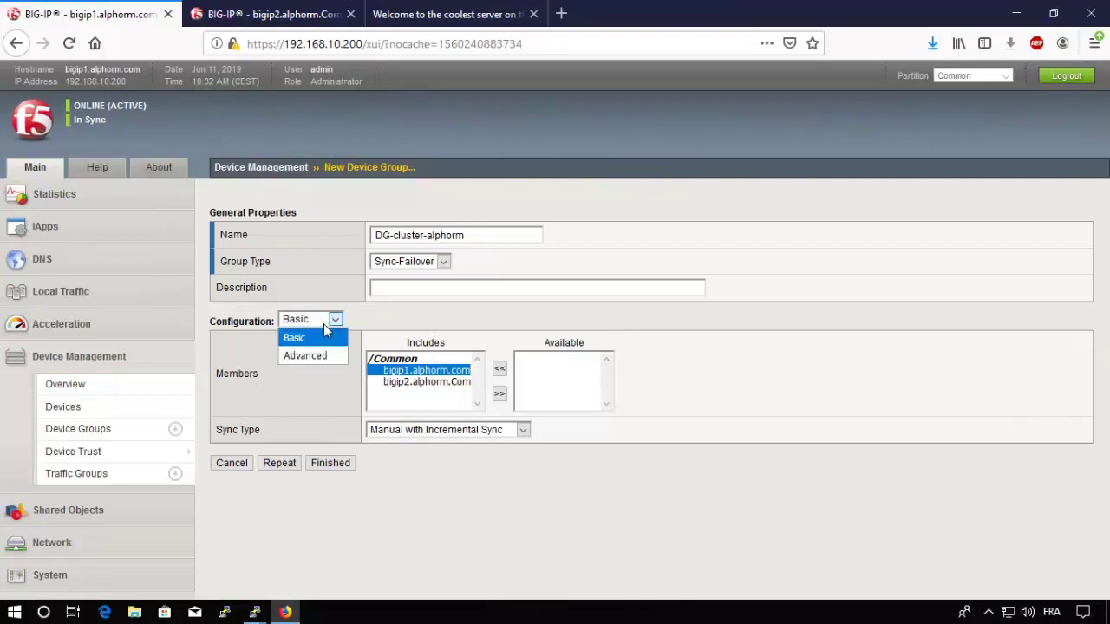
{"action": "left_click", "coordinate": [304, 357]}
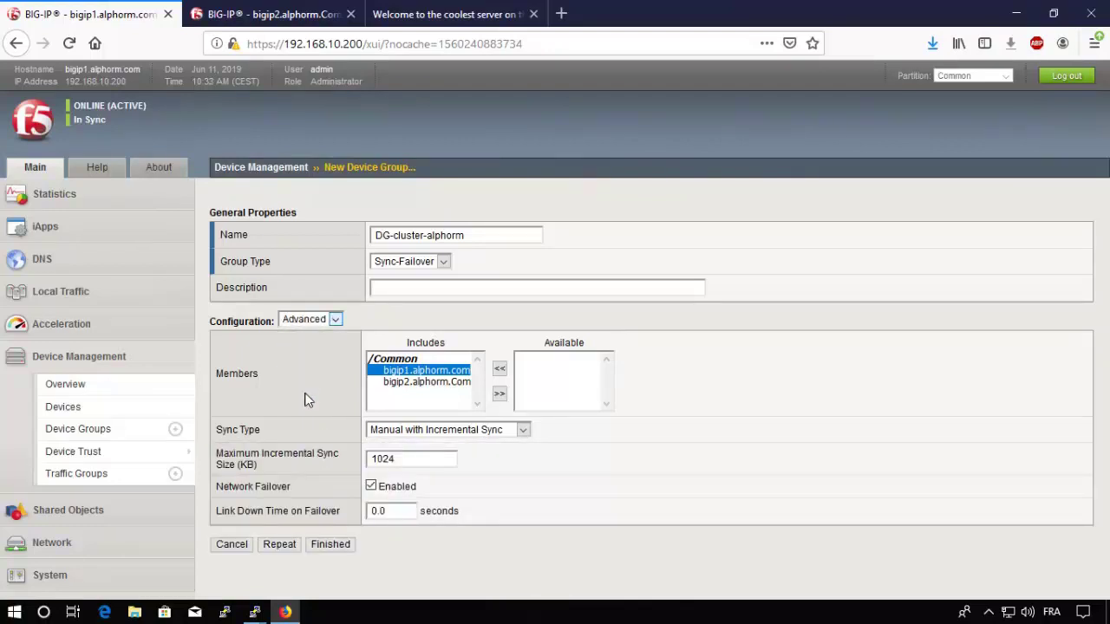
{"action": "left_click_drag", "start_coordinate": [218, 488], "coordinate": [334, 493]}
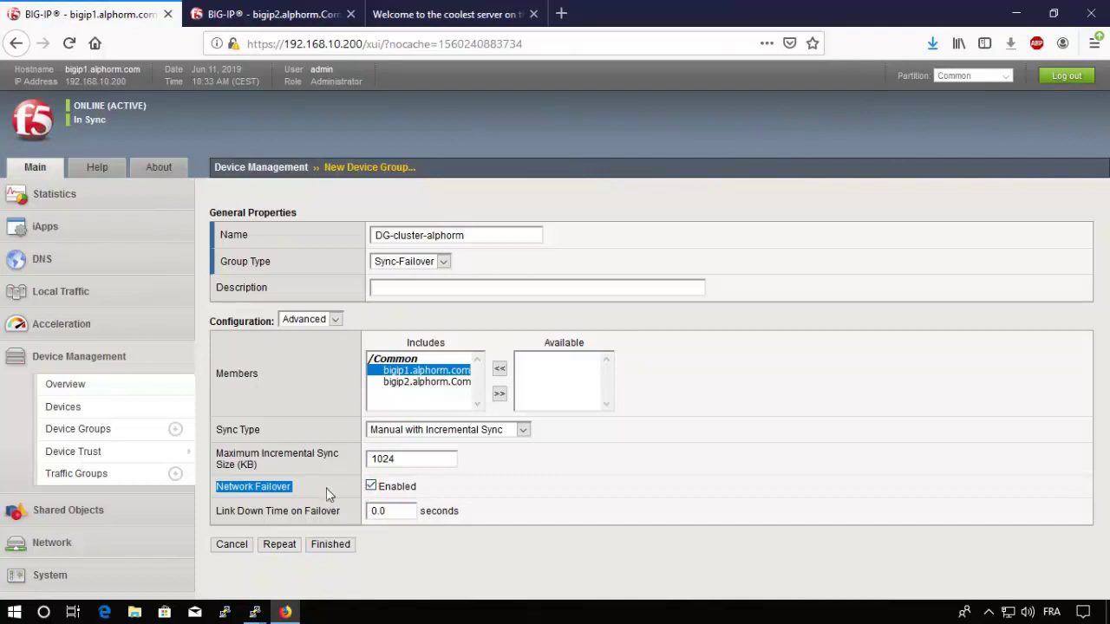
{"action": "left_click", "coordinate": [340, 547]}
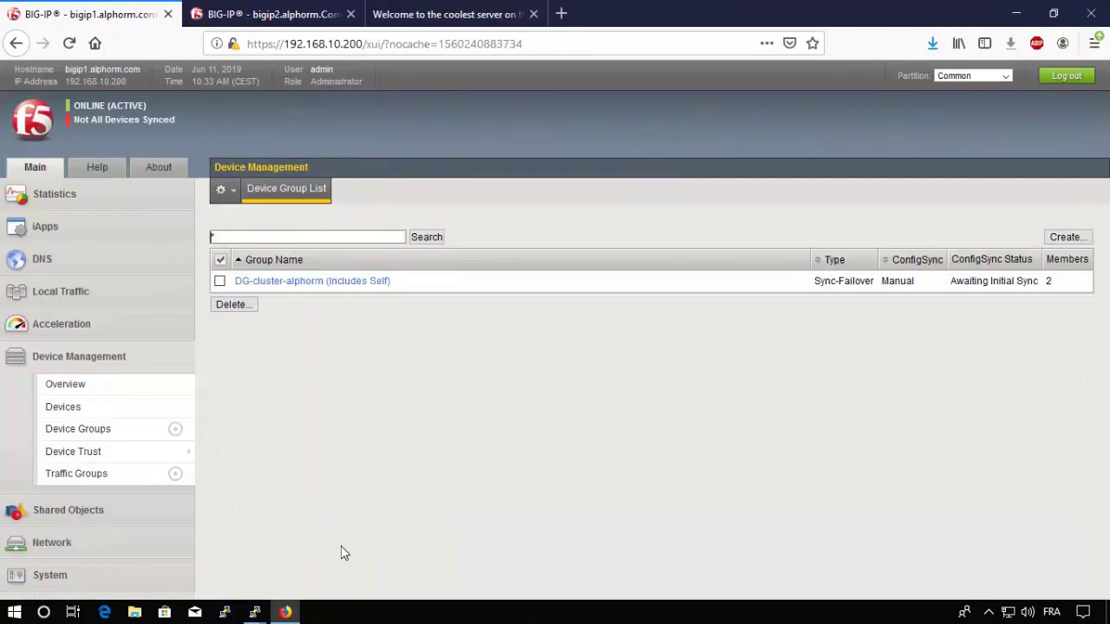
Step: Check DG-cluster-alphorm in bigip2's device groups, then open bigip1's Awaiting Initial Sync overview
{"action": "left_click", "coordinate": [286, 13]}
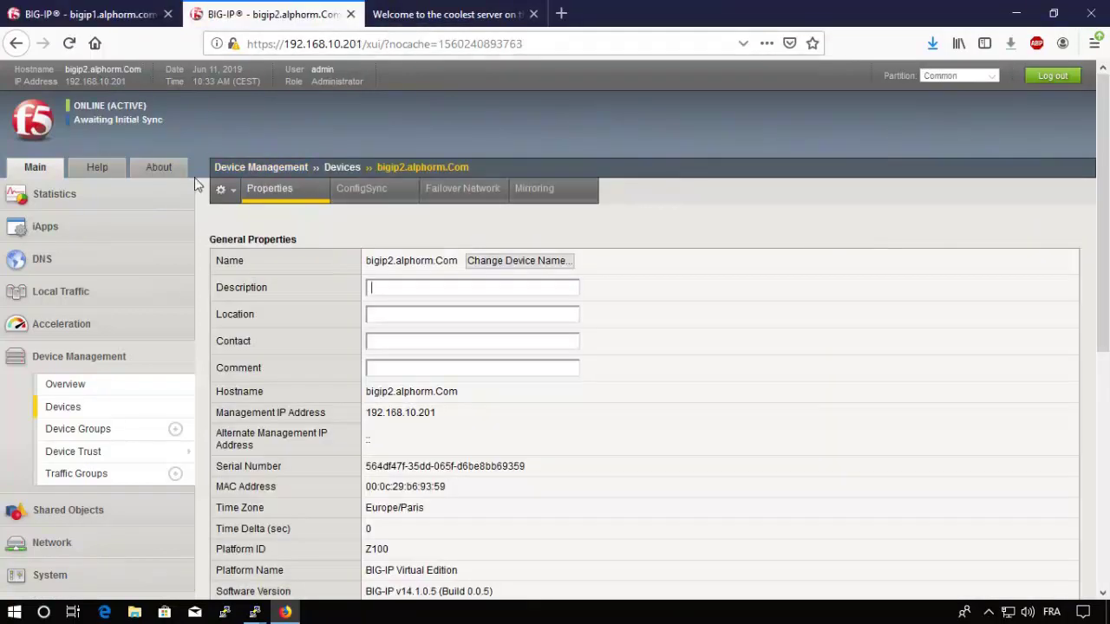
{"action": "left_click", "coordinate": [97, 434]}
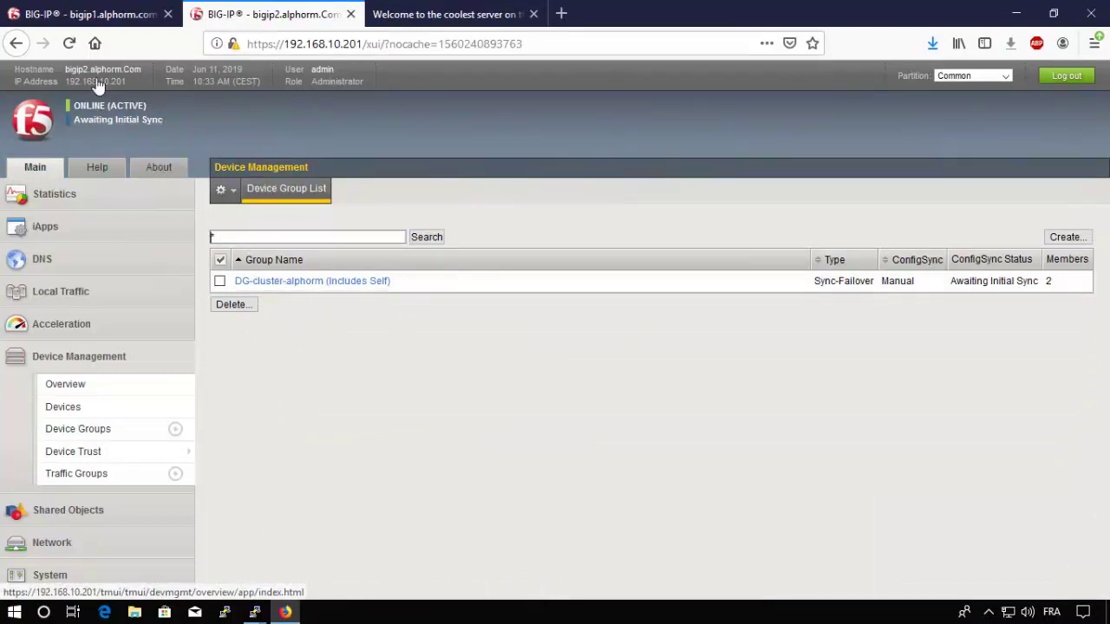
{"action": "left_click", "coordinate": [91, 11]}
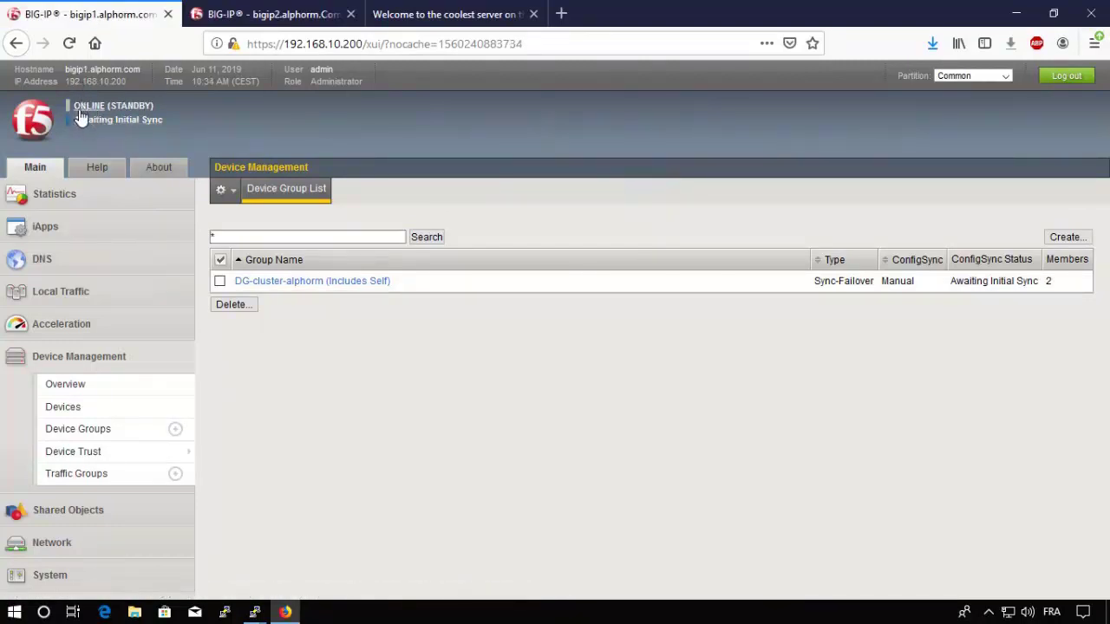
{"action": "left_click", "coordinate": [279, 13]}
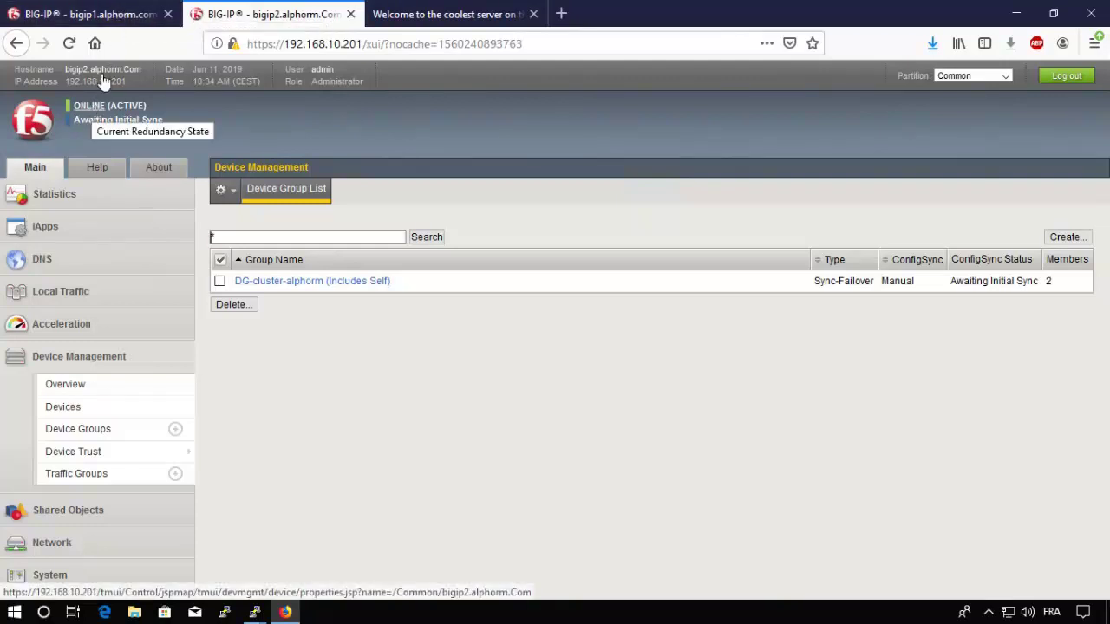
{"action": "left_click", "coordinate": [112, 14]}
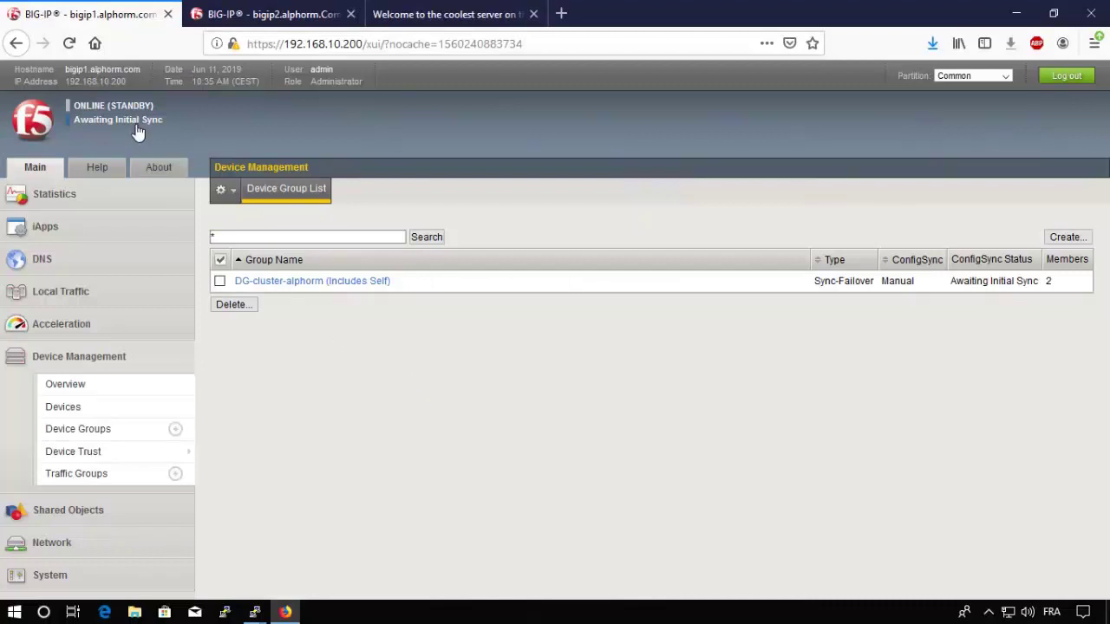
{"action": "left_click", "coordinate": [134, 125]}
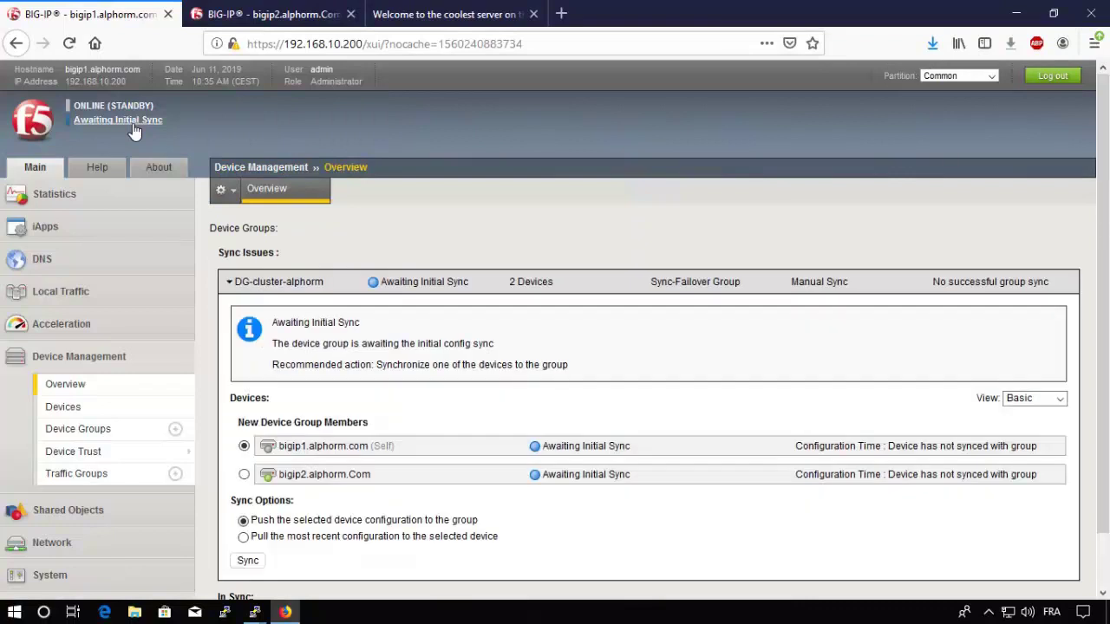
Step: Collapse and re-expand DG-cluster-alphorm's details, then select bigip2.alphorm.Com as sync device
{"action": "left_click", "coordinate": [229, 283]}
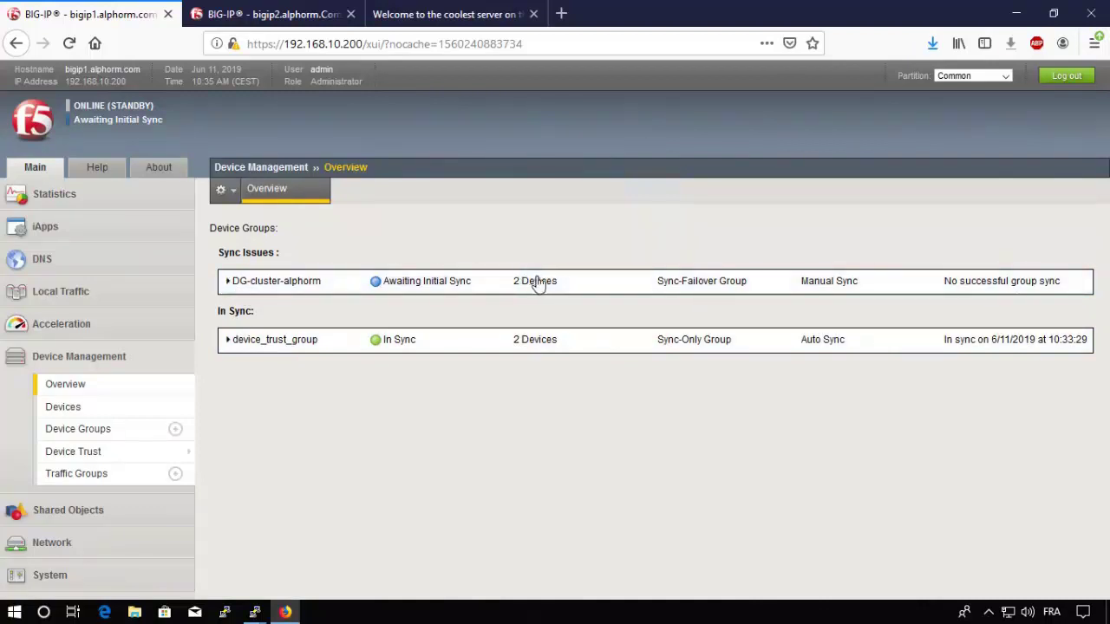
{"action": "left_click", "coordinate": [229, 282]}
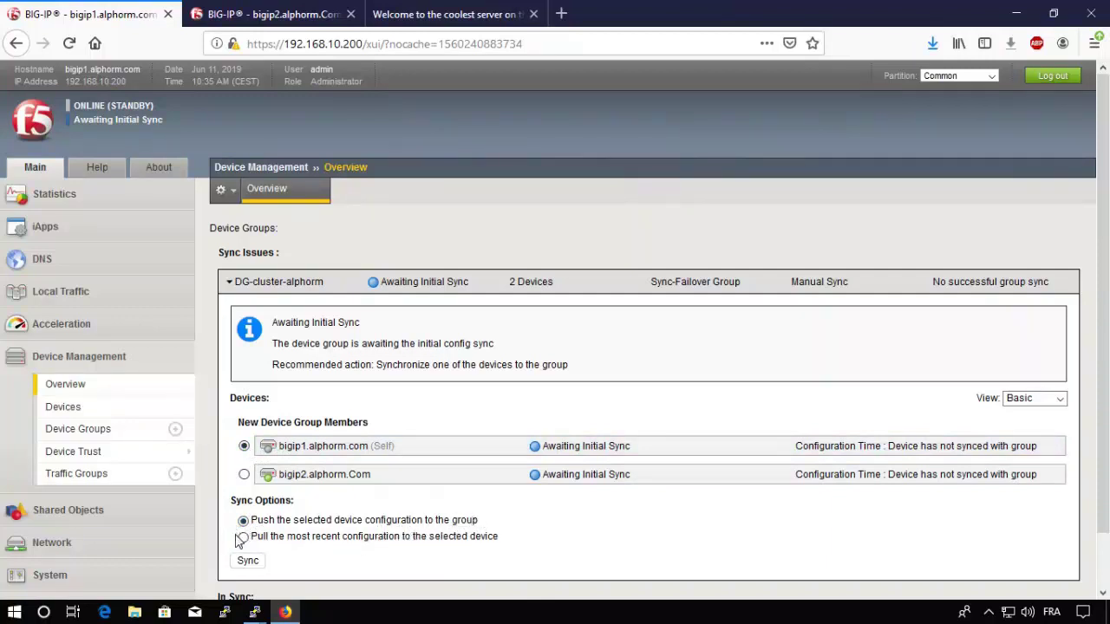
{"action": "left_click", "coordinate": [244, 475]}
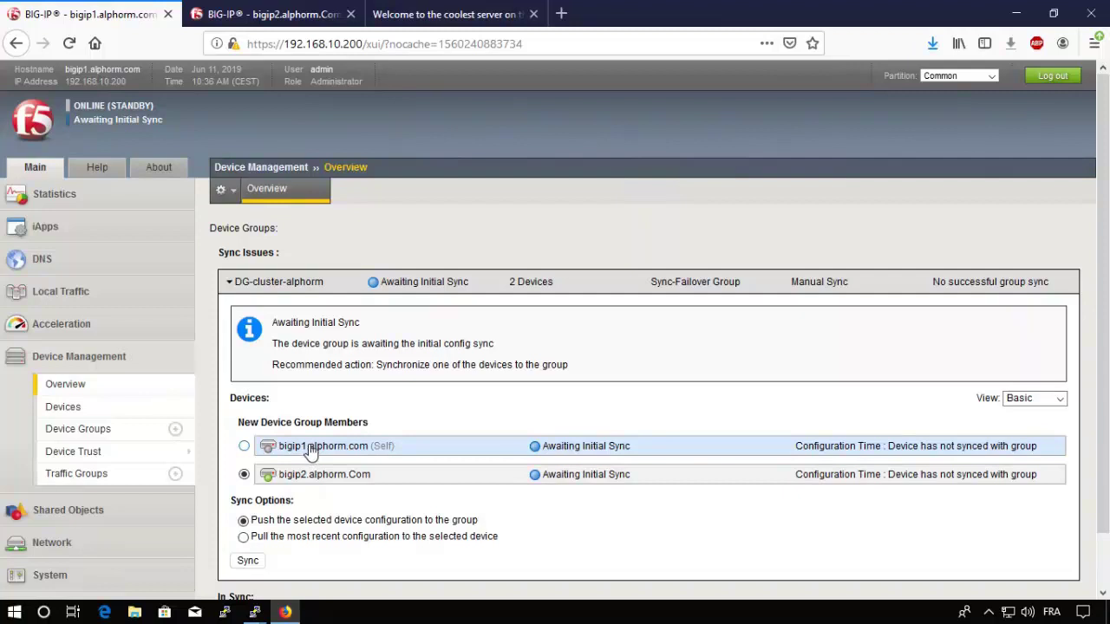
Step: Check bigip2's Local Traffic > Virtual Servers list
{"action": "key", "text": "ctrl+Tab"}
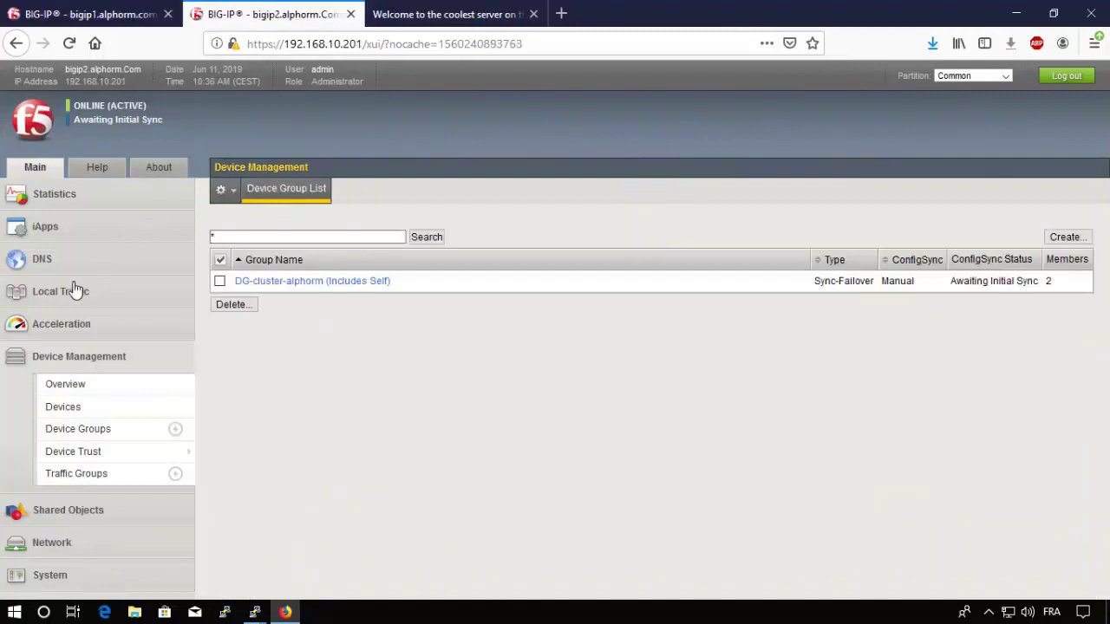
{"action": "left_click", "coordinate": [70, 291]}
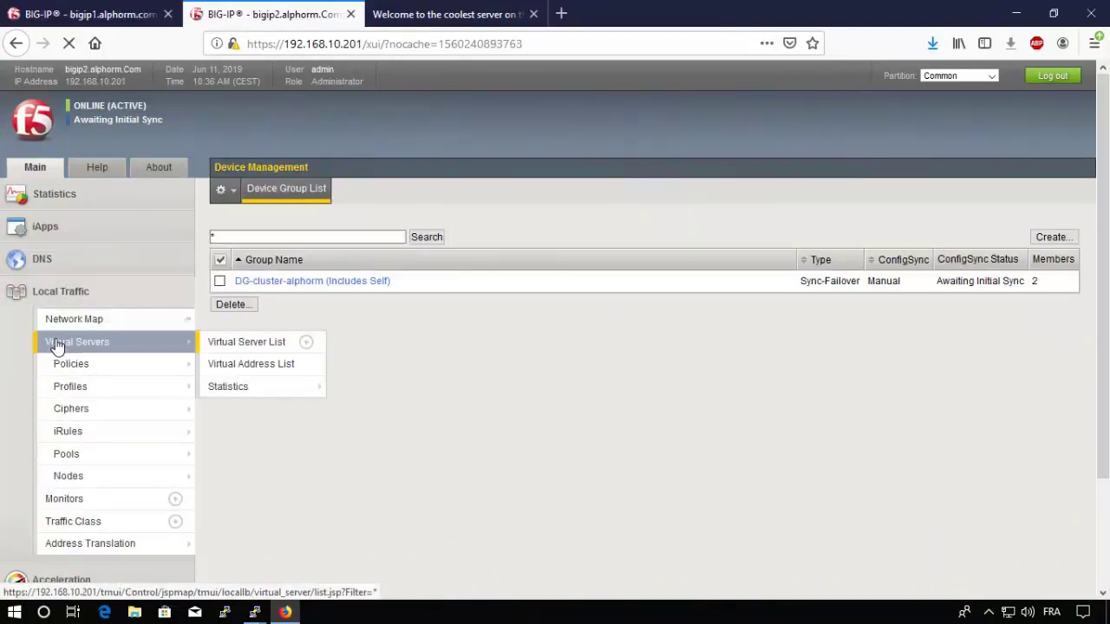
{"action": "left_click", "coordinate": [60, 344]}
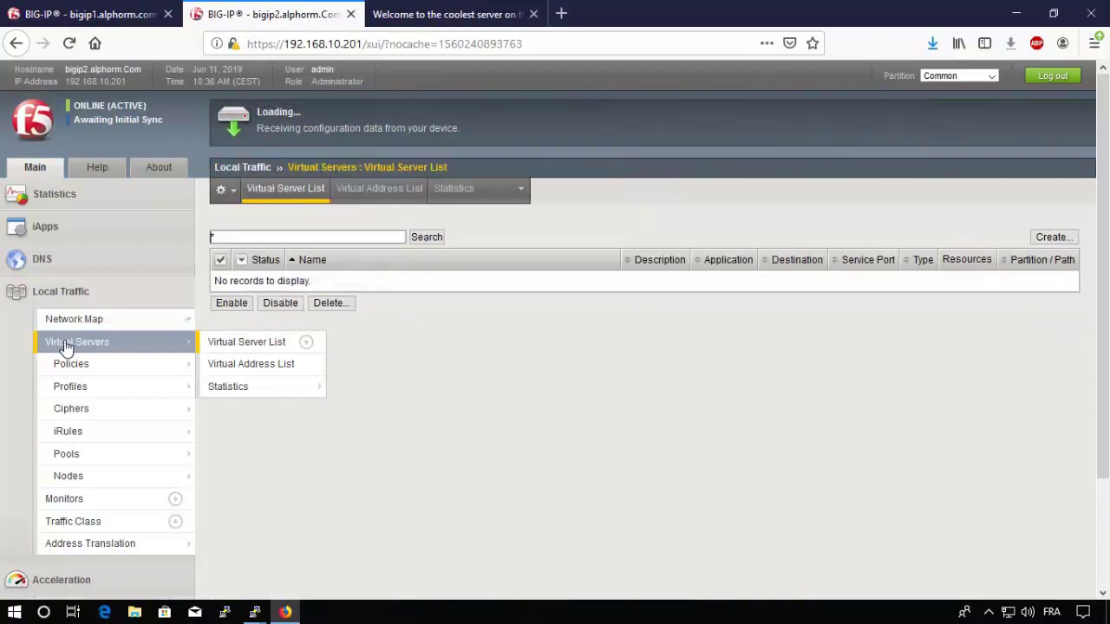
Step: Select bigip1.alphorm.com, choose Push the selected device configuration, and sync DG-cluster-alphorm
{"action": "left_click", "coordinate": [98, 15]}
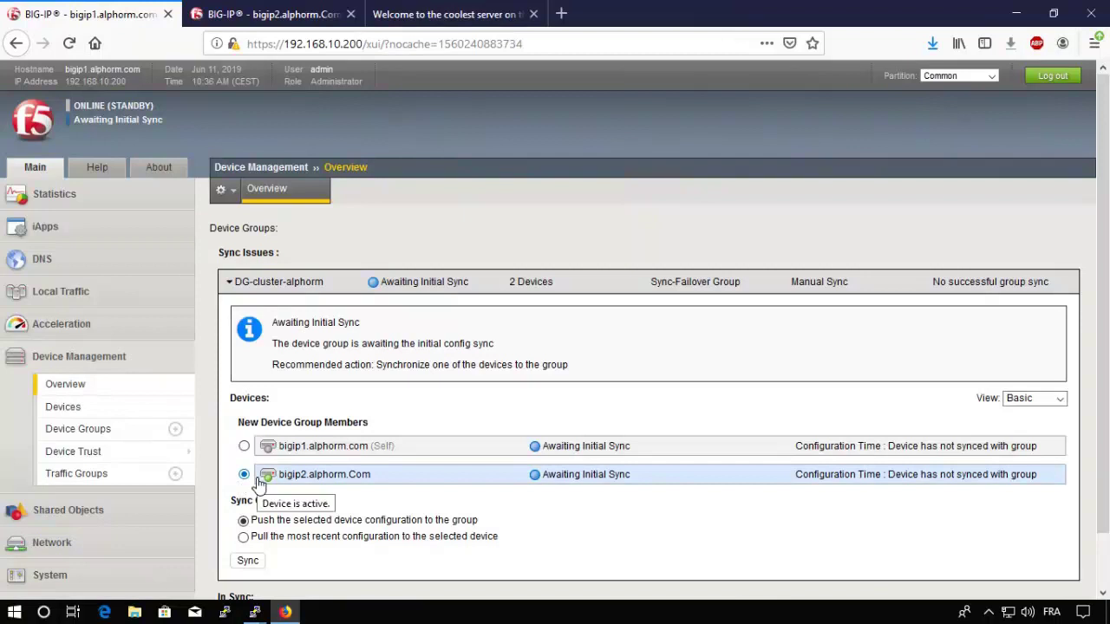
{"action": "left_click", "coordinate": [244, 446]}
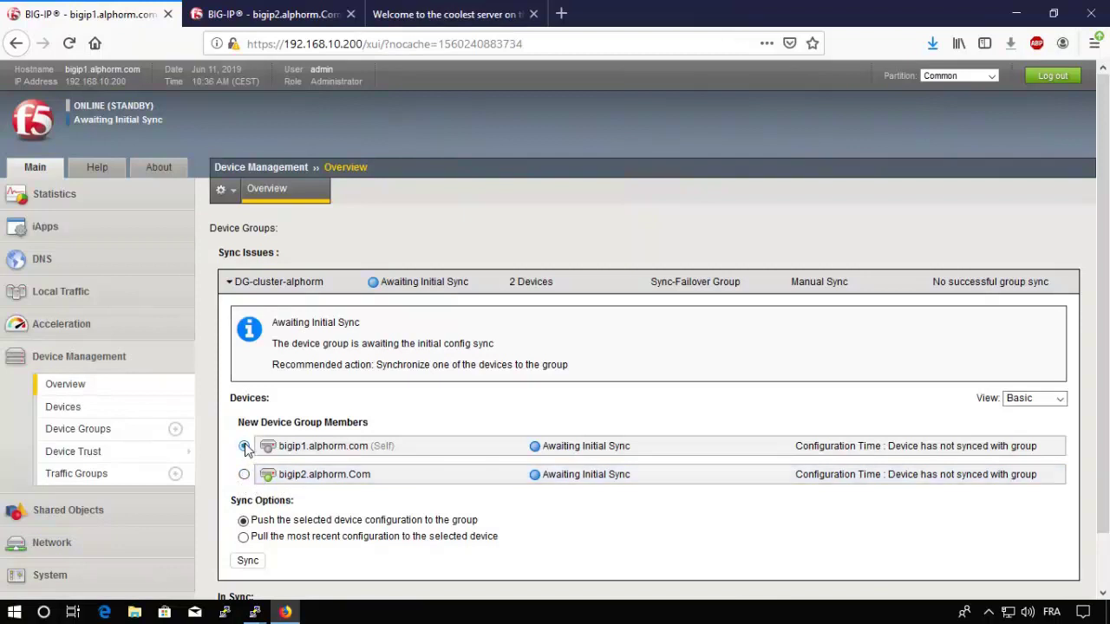
{"action": "left_click", "coordinate": [244, 537]}
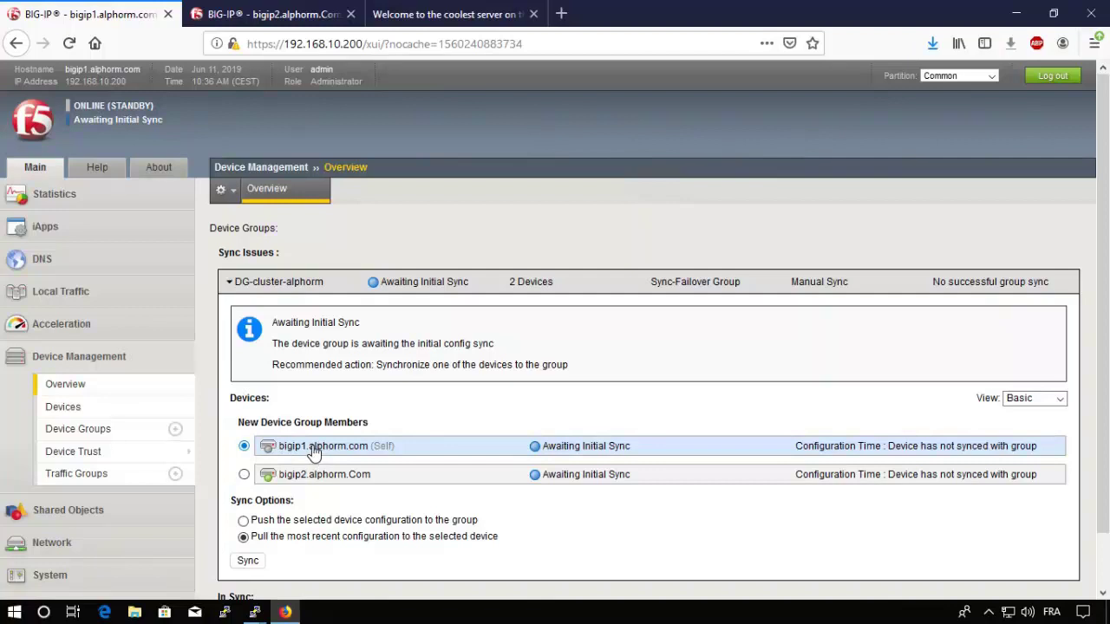
{"action": "left_click", "coordinate": [242, 521]}
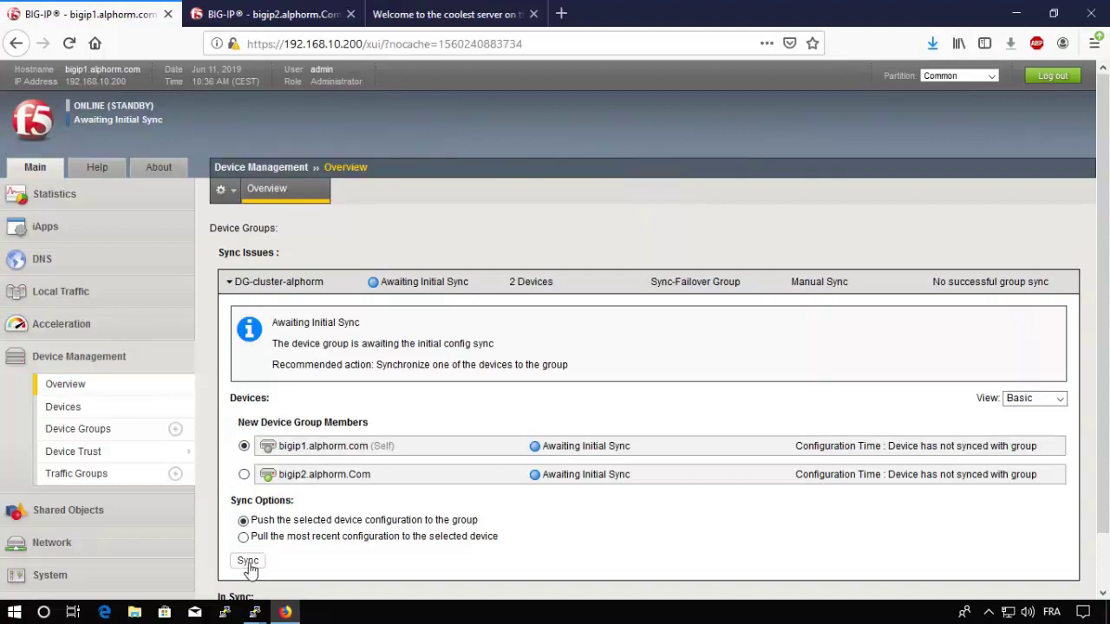
{"action": "left_click", "coordinate": [248, 562]}
{"action": "left_click", "coordinate": [249, 562]}
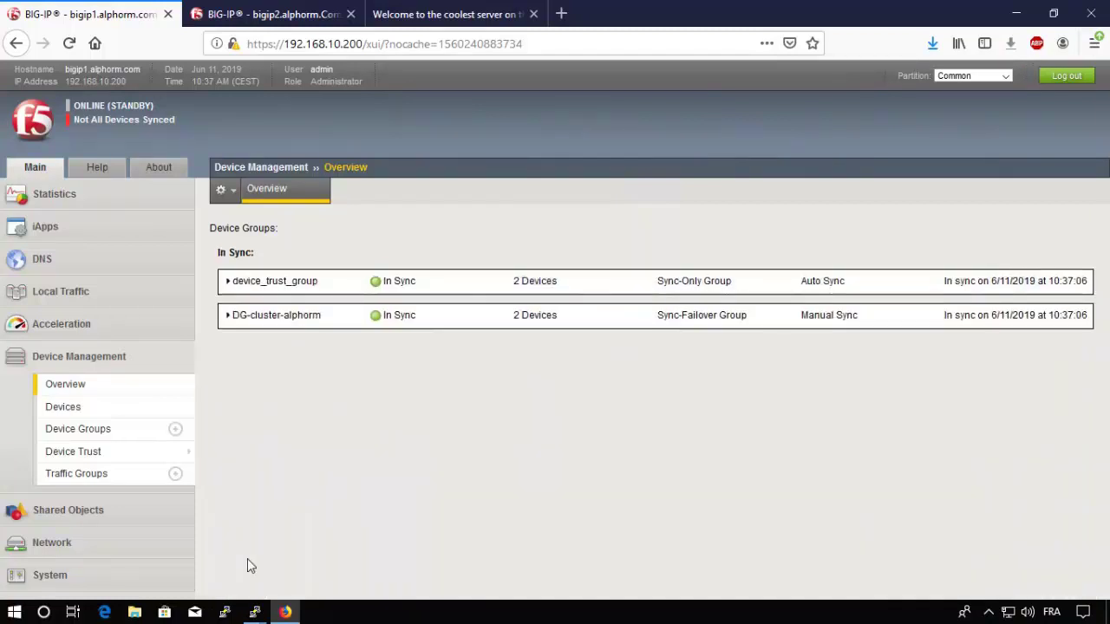
Step: Log back in to bigip2 and open traffic-group-1 via its ONLINE (ACTIVE) status
{"action": "left_click", "coordinate": [228, 319]}
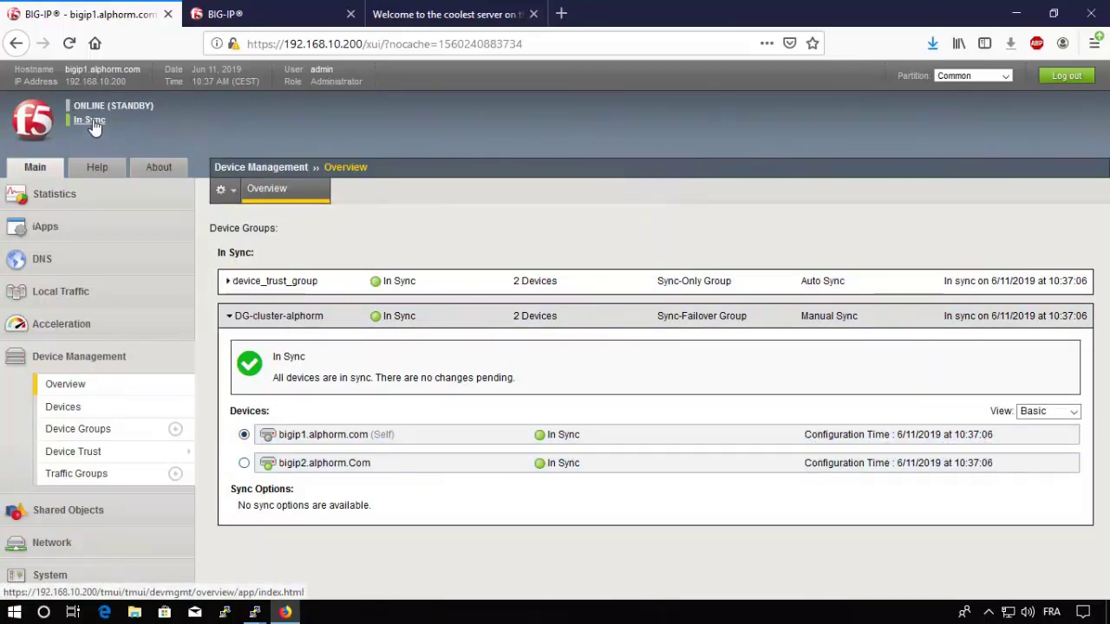
{"action": "left_click", "coordinate": [234, 14]}
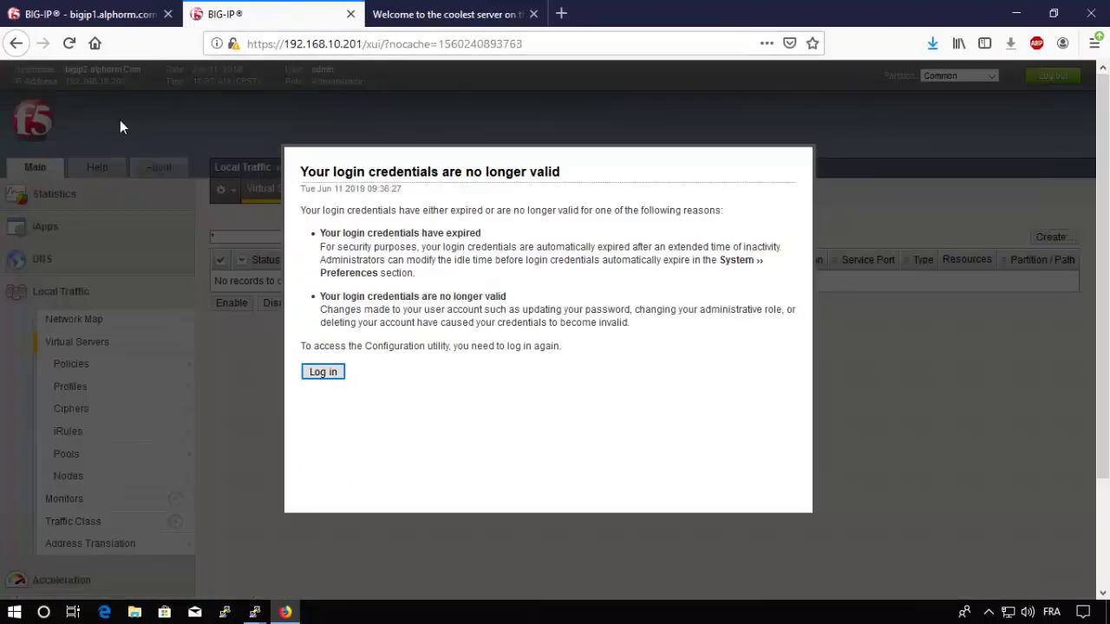
{"action": "left_click", "coordinate": [322, 374]}
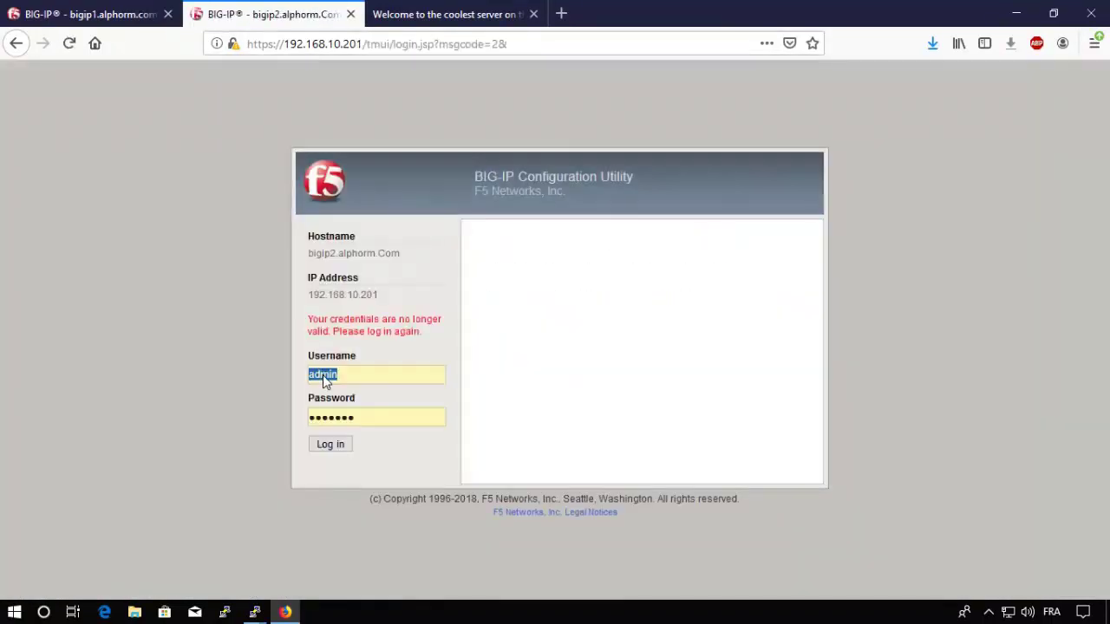
{"action": "left_click", "coordinate": [320, 449]}
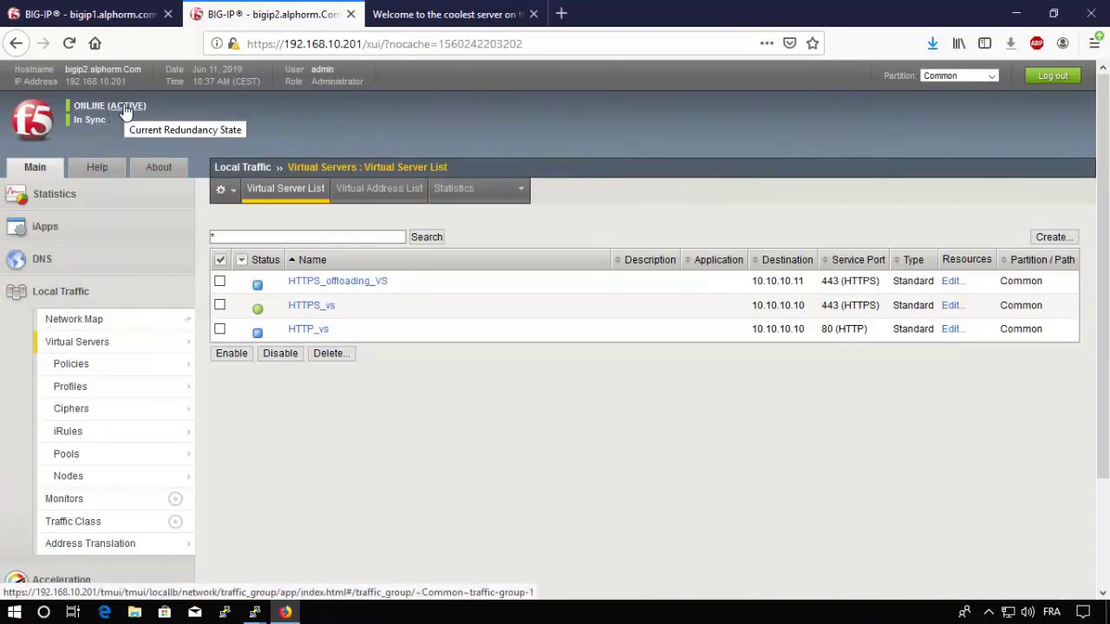
{"action": "left_click", "coordinate": [125, 107]}
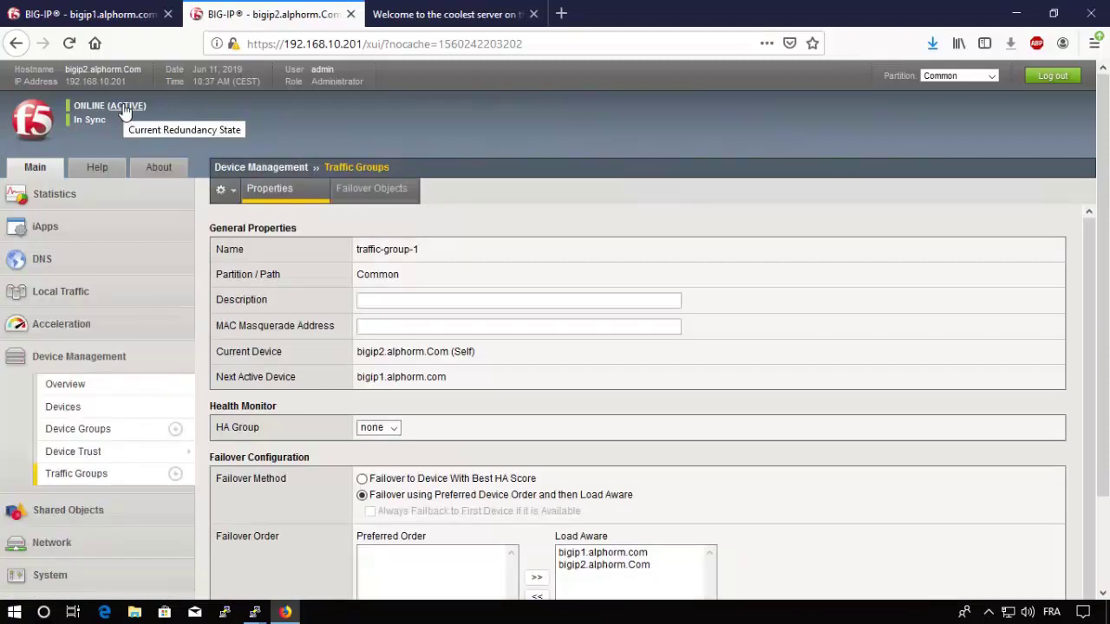
Step: Force bigip2's traffic-group-1 to standby, then check bigip1's device group overview
{"action": "scroll", "coordinate": [907, 376], "scroll_direction": "down", "scroll_amount": 1}
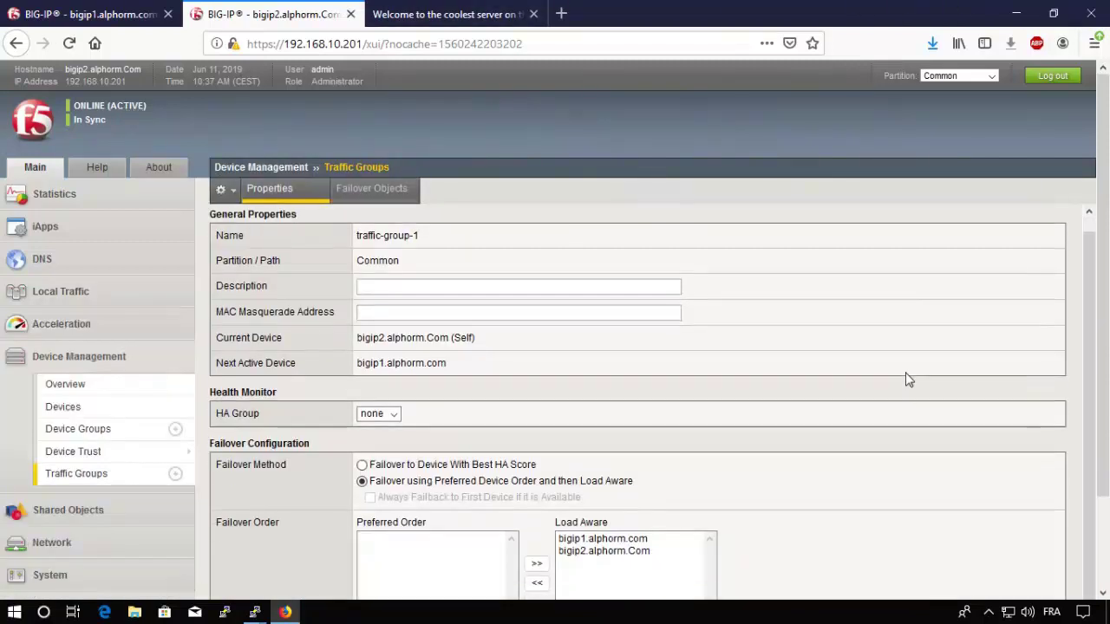
{"action": "left_click_drag", "start_coordinate": [1105, 381], "coordinate": [1105, 542]}
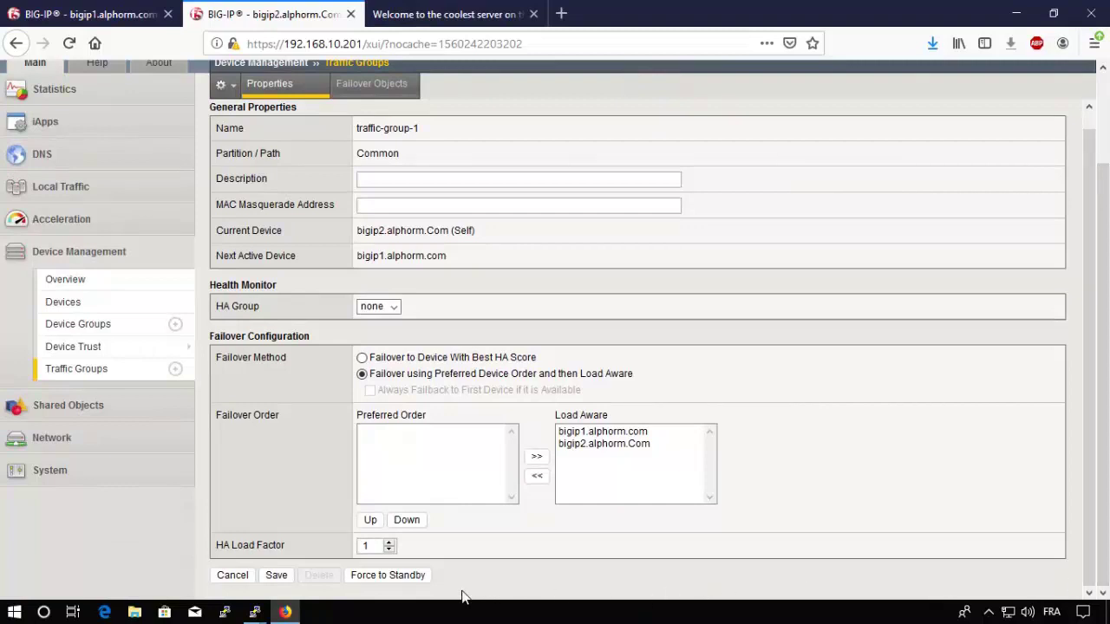
{"action": "left_click", "coordinate": [390, 577]}
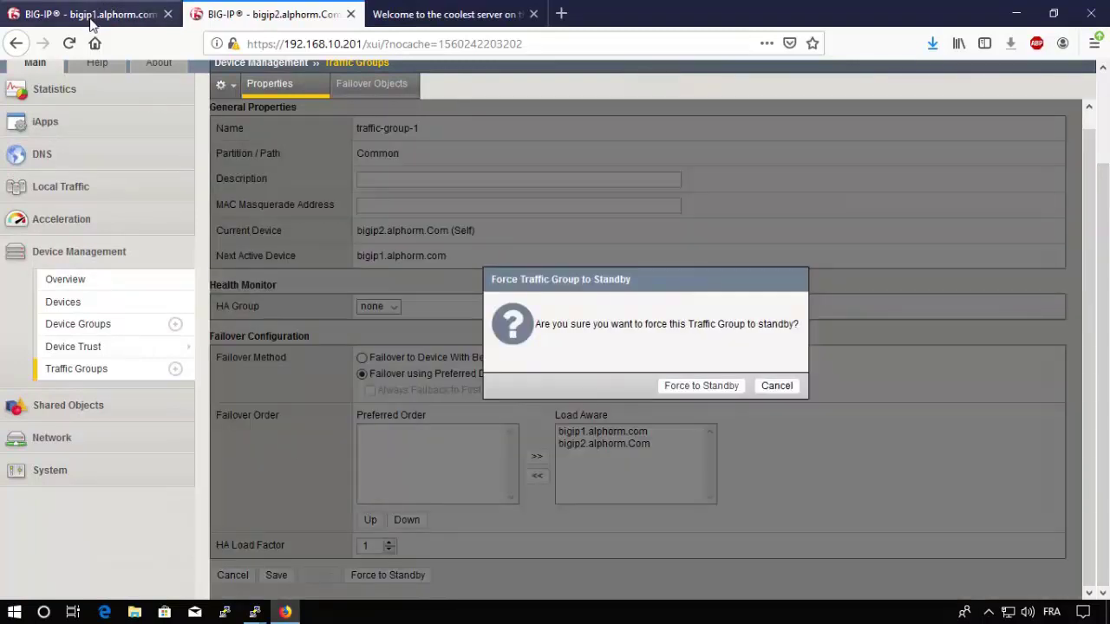
{"action": "left_click", "coordinate": [703, 386]}
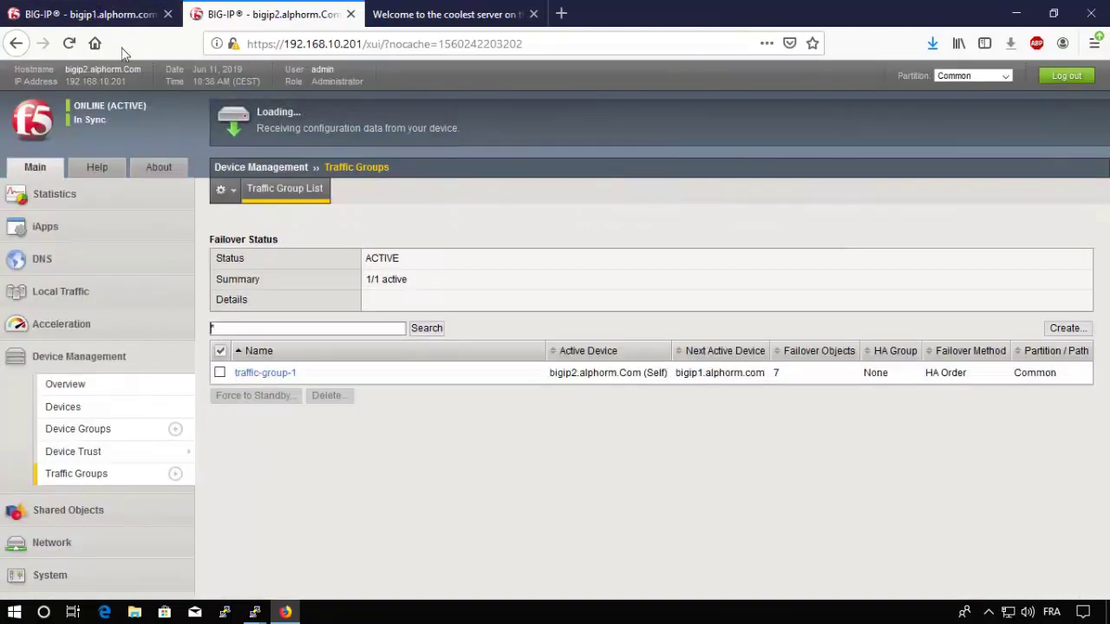
{"action": "left_click", "coordinate": [121, 14]}
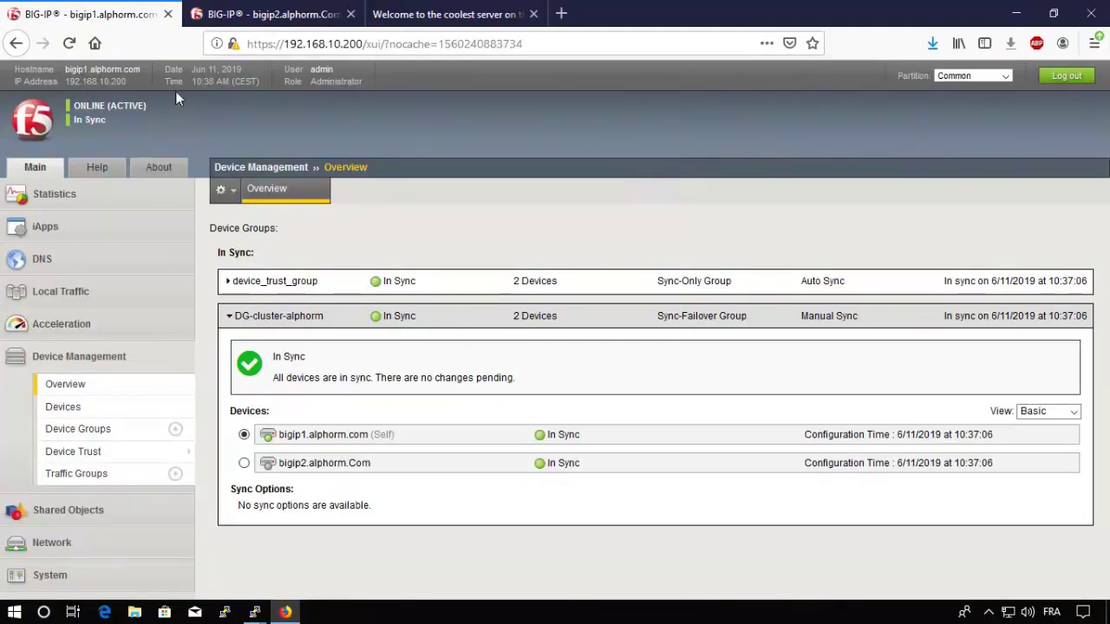
{"action": "left_click", "coordinate": [276, 15]}
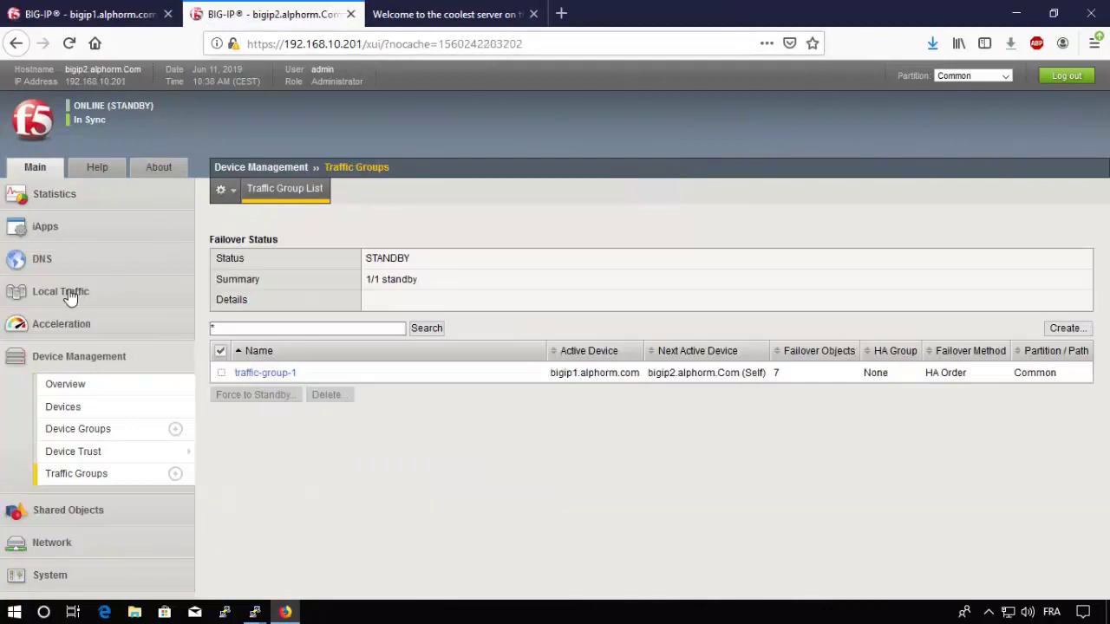
{"action": "mouse_move", "coordinate": [72, 292]}
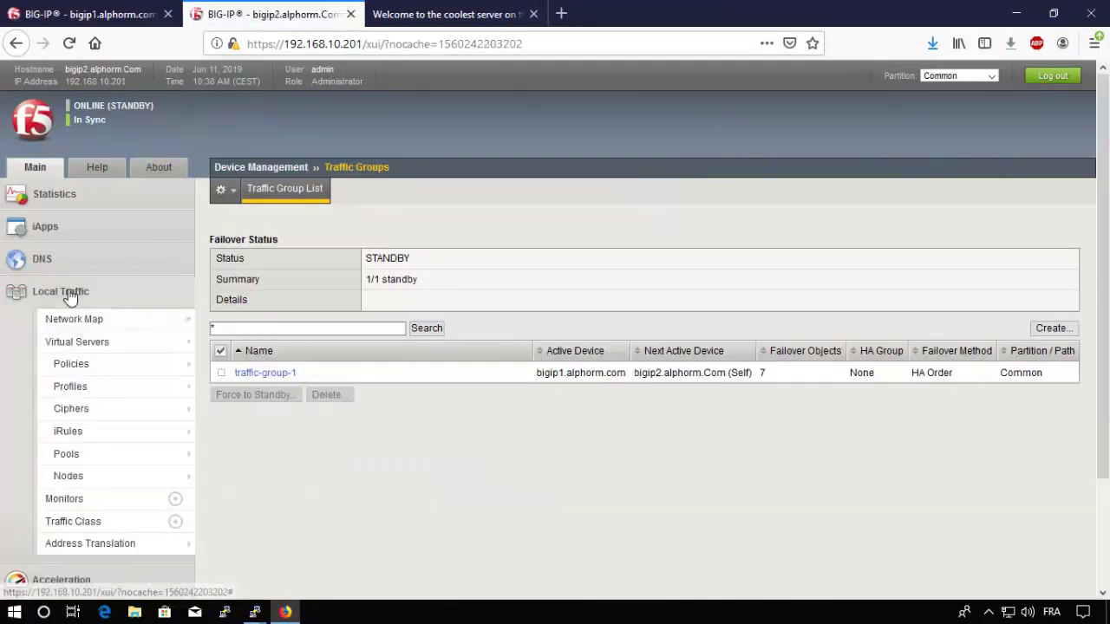
{"action": "left_click", "coordinate": [61, 343]}
{"action": "mouse_move", "coordinate": [102, 392]}
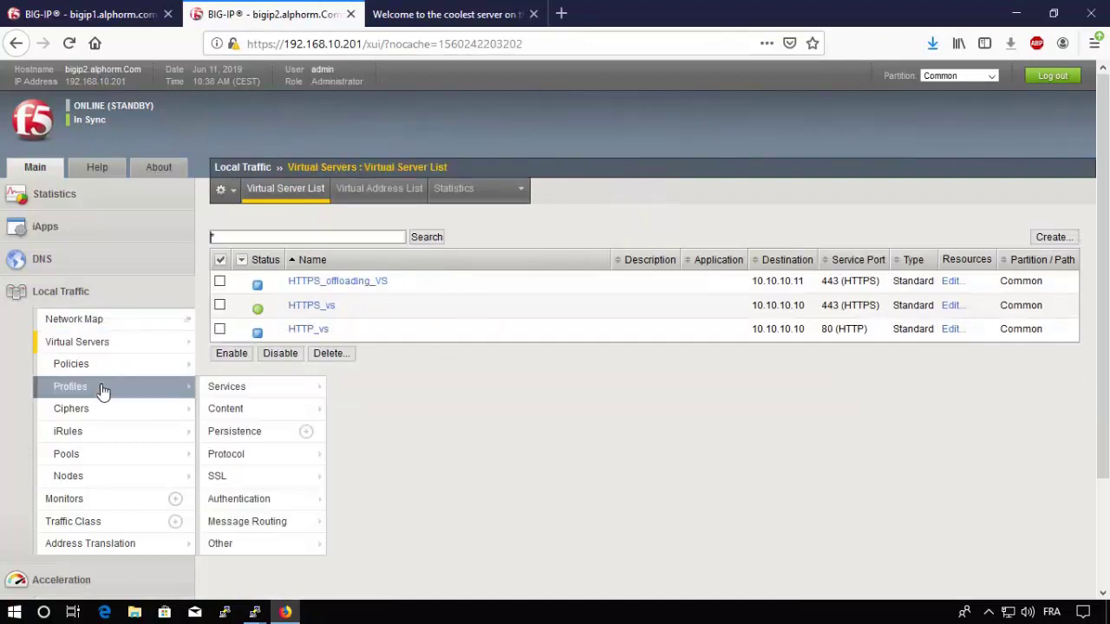
{"action": "left_click", "coordinate": [75, 458]}
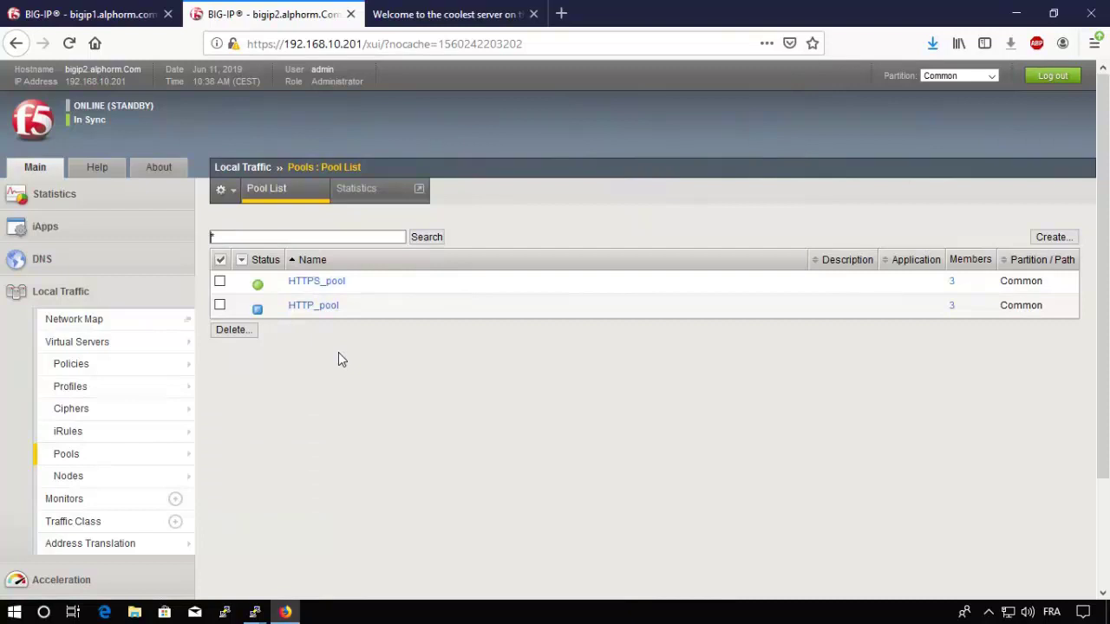
{"action": "left_click", "coordinate": [482, 22]}
{"action": "key", "text": "F5"}
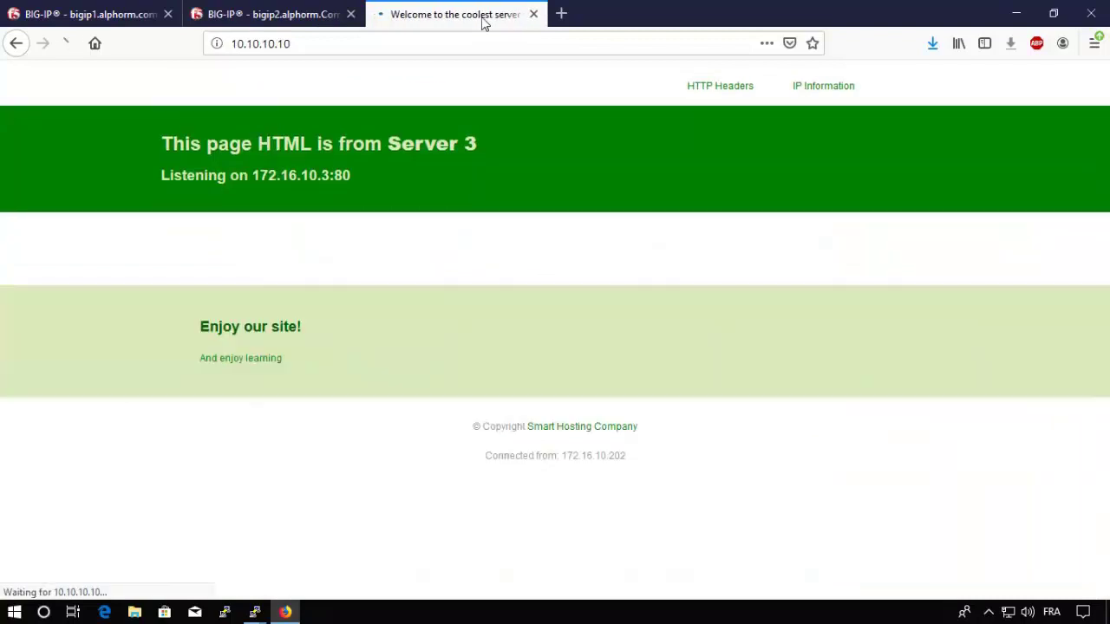
{"action": "key", "text": "F5"}
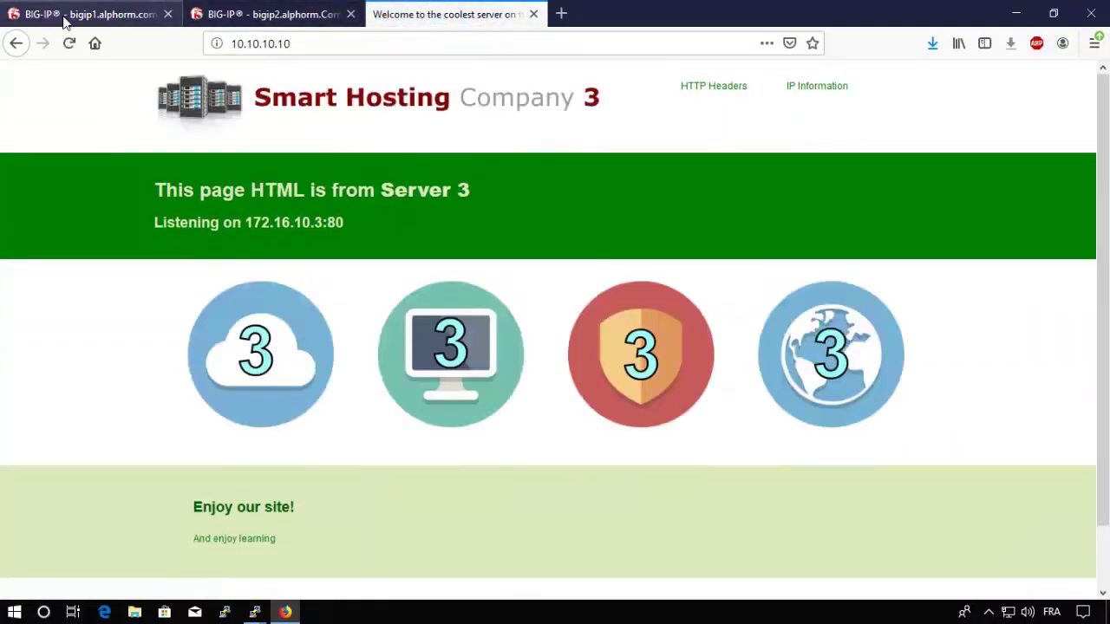
{"action": "left_click", "coordinate": [63, 21]}
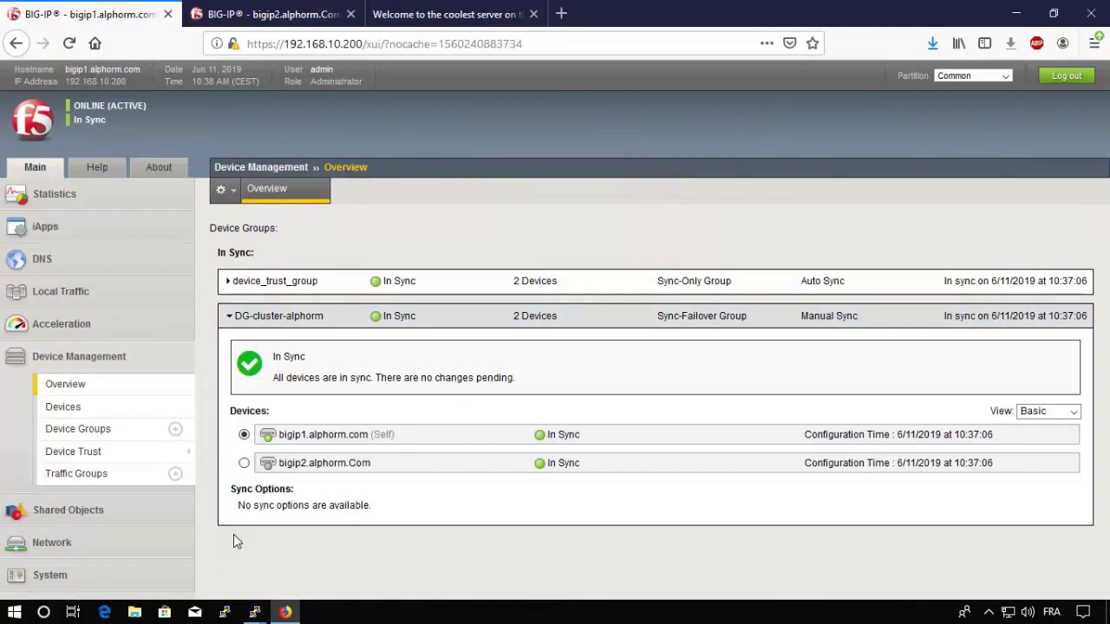
{"action": "mouse_move", "coordinate": [252, 613]}
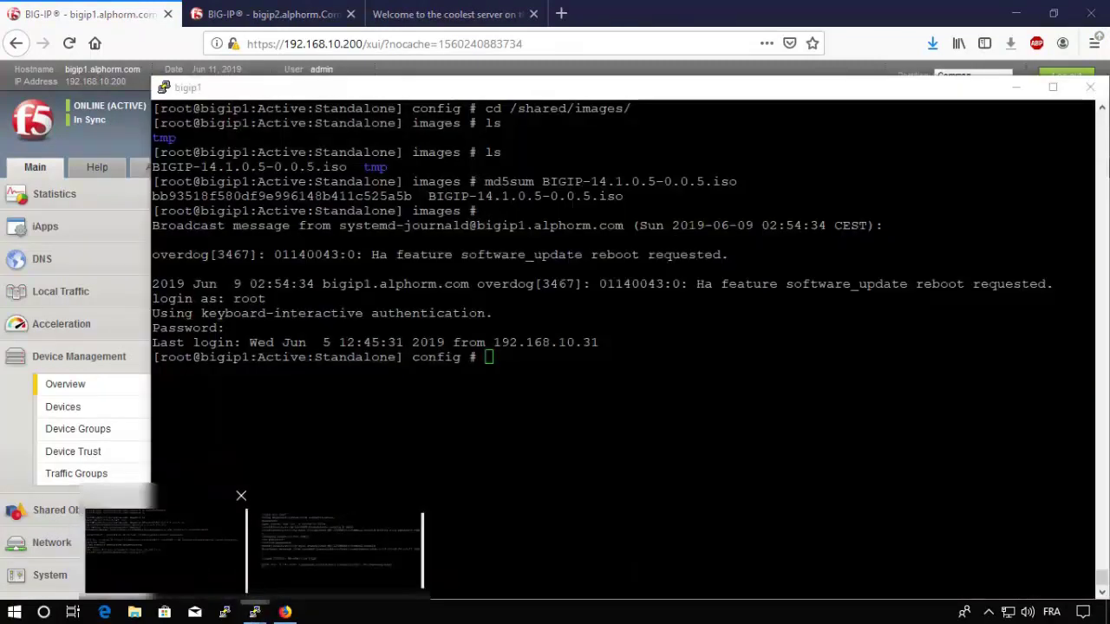
Step: Enter the reboot command at bigip1's prompt, highlighting its Active, Standalone and In Sync statuses
{"action": "left_click", "coordinate": [200, 560]}
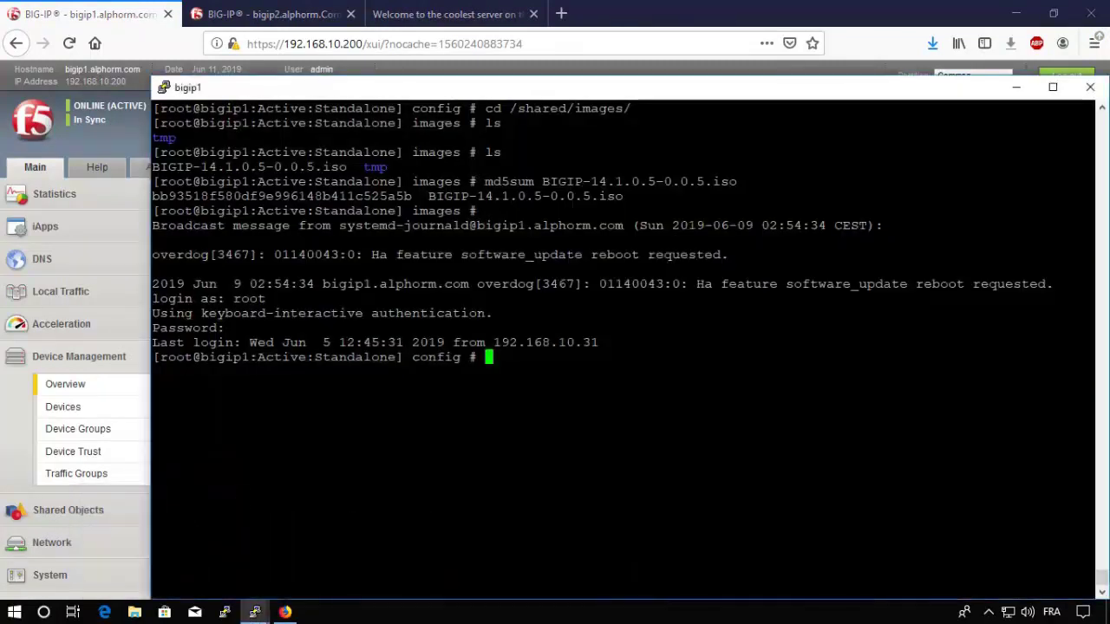
{"action": "key", "text": "Return"}
{"action": "key", "text": "Return"}
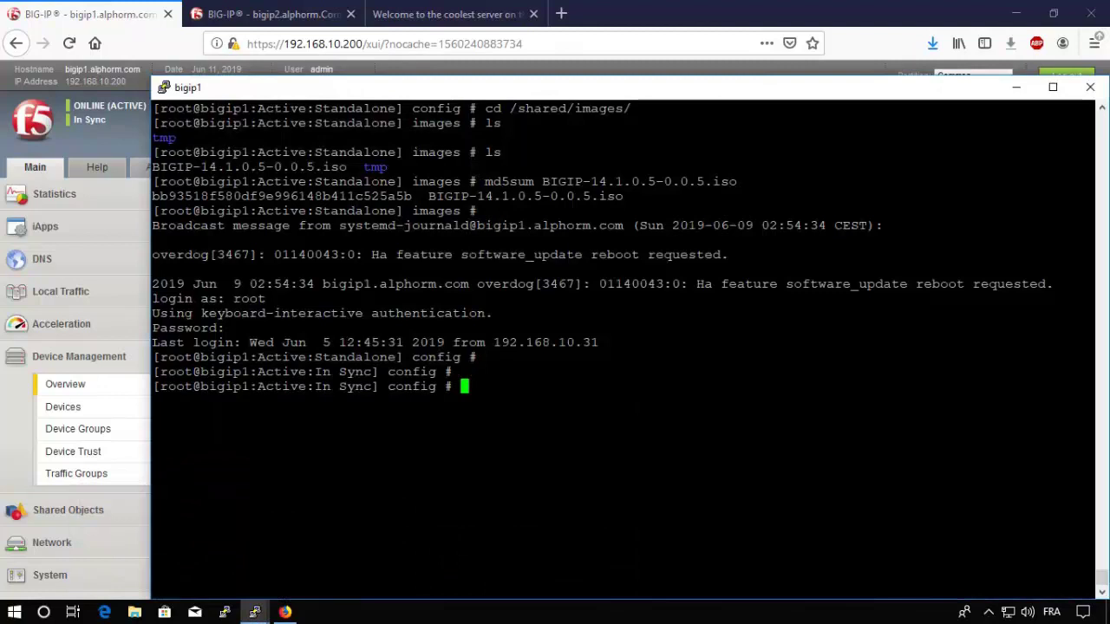
{"action": "type", "text": "reboot"}
{"action": "left_click_drag", "start_coordinate": [154, 386], "coordinate": [291, 386]}
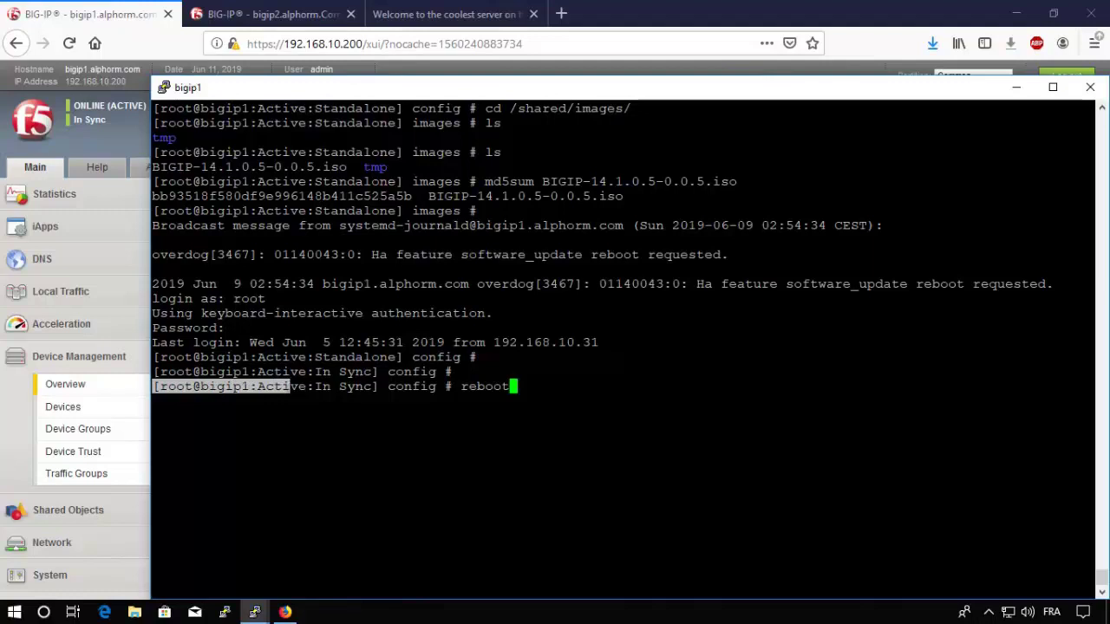
{"action": "double_click", "coordinate": [340, 211]}
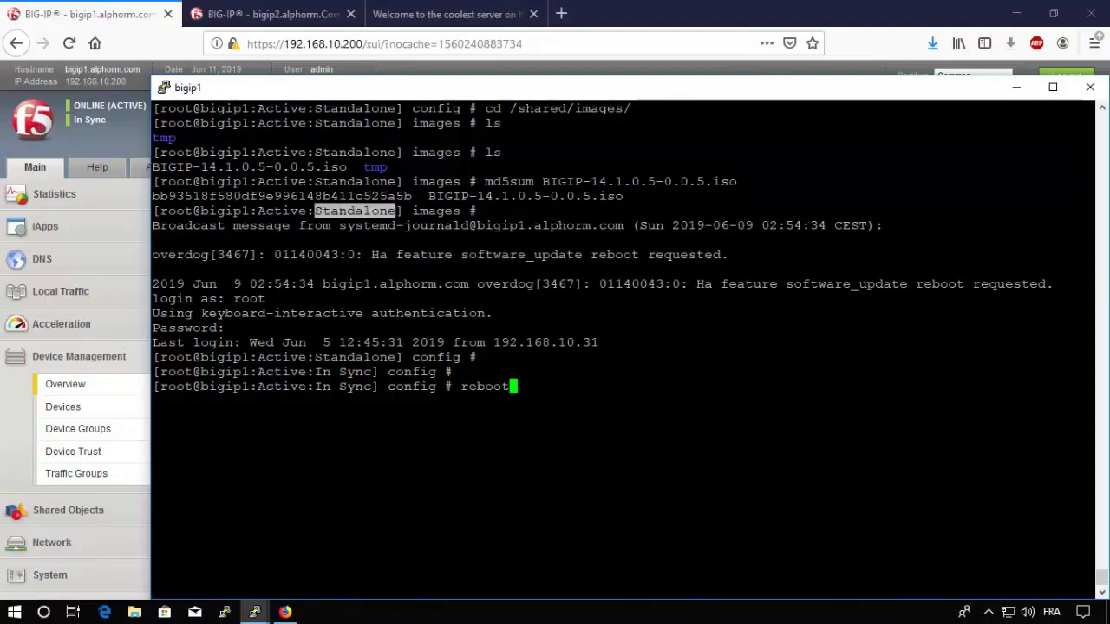
{"action": "left_click_drag", "start_coordinate": [316, 386], "coordinate": [375, 386]}
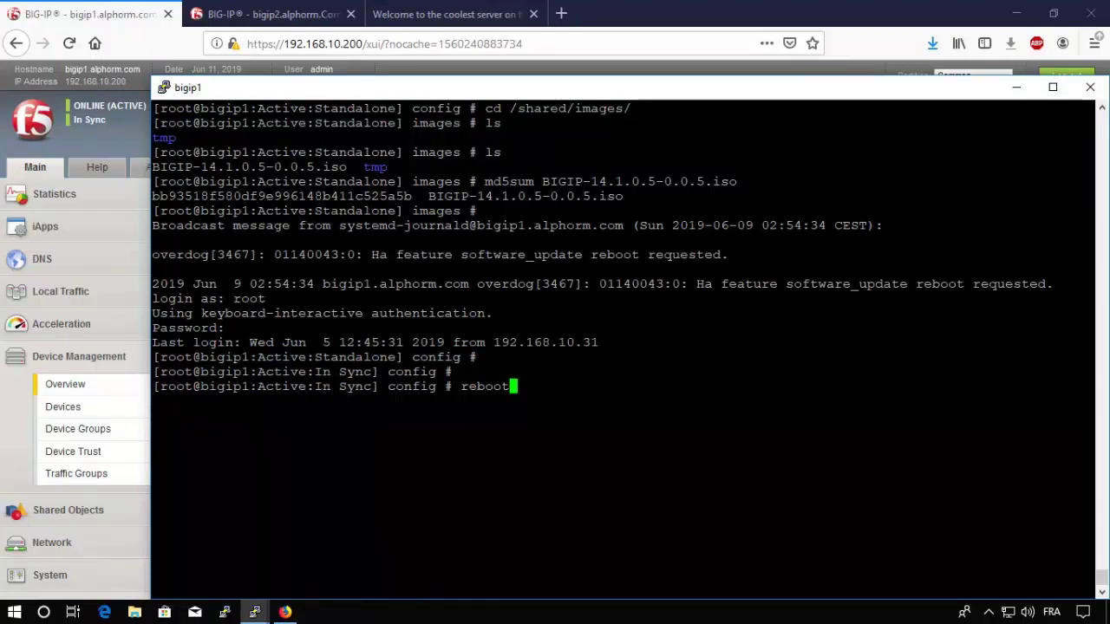
Step: Run the reboot, dismiss the lost-connection error, and go back to Firefox
{"action": "key", "text": "Return"}
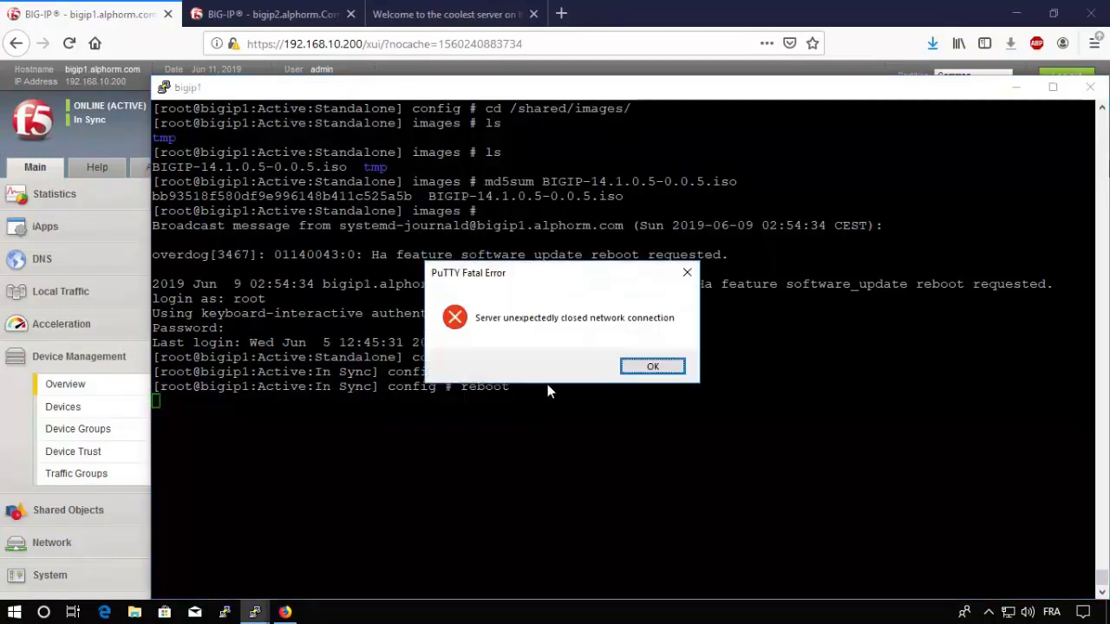
{"action": "left_click", "coordinate": [650, 368]}
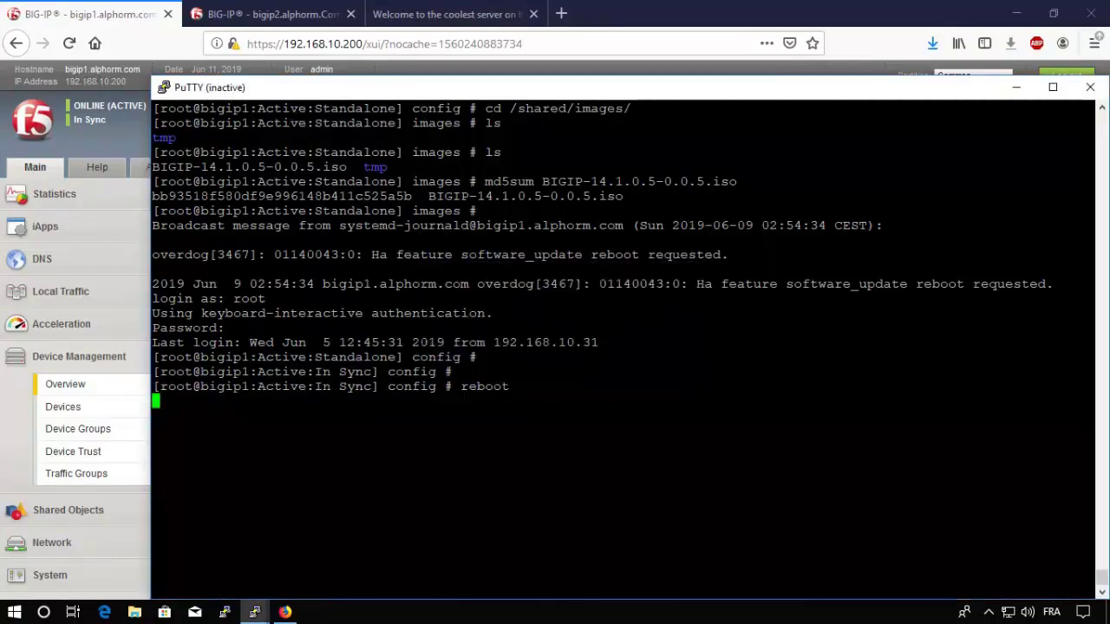
{"action": "left_click", "coordinate": [151, 75]}
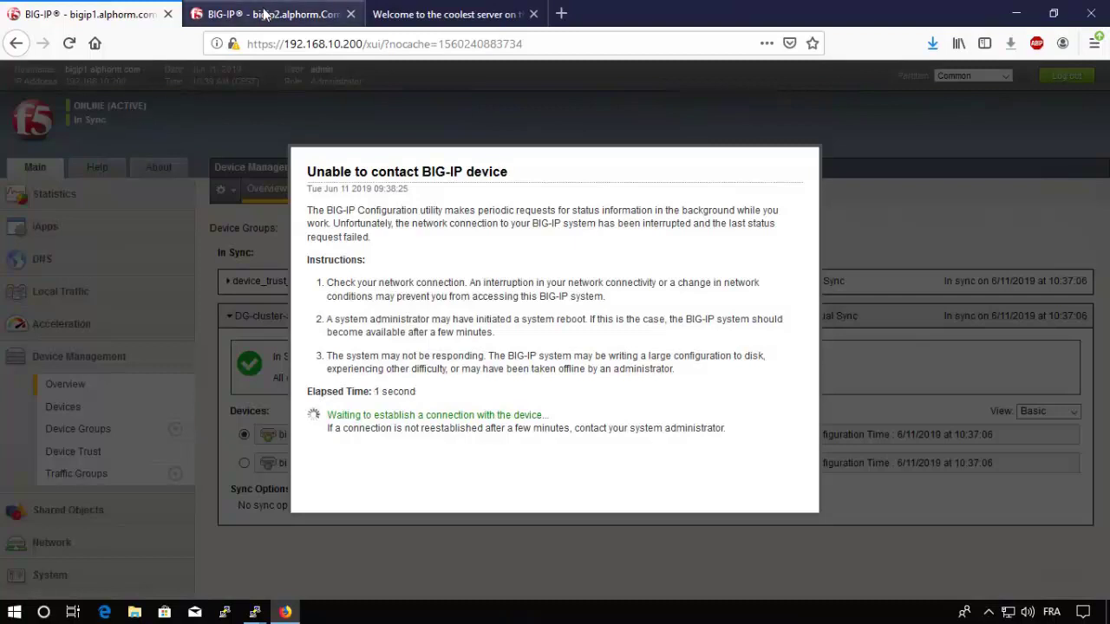
Step: Compare bigip2's pool list with bigip1's page to see whether bigip1 still responds
{"action": "left_click", "coordinate": [267, 11]}
{"action": "left_click", "coordinate": [98, 21]}
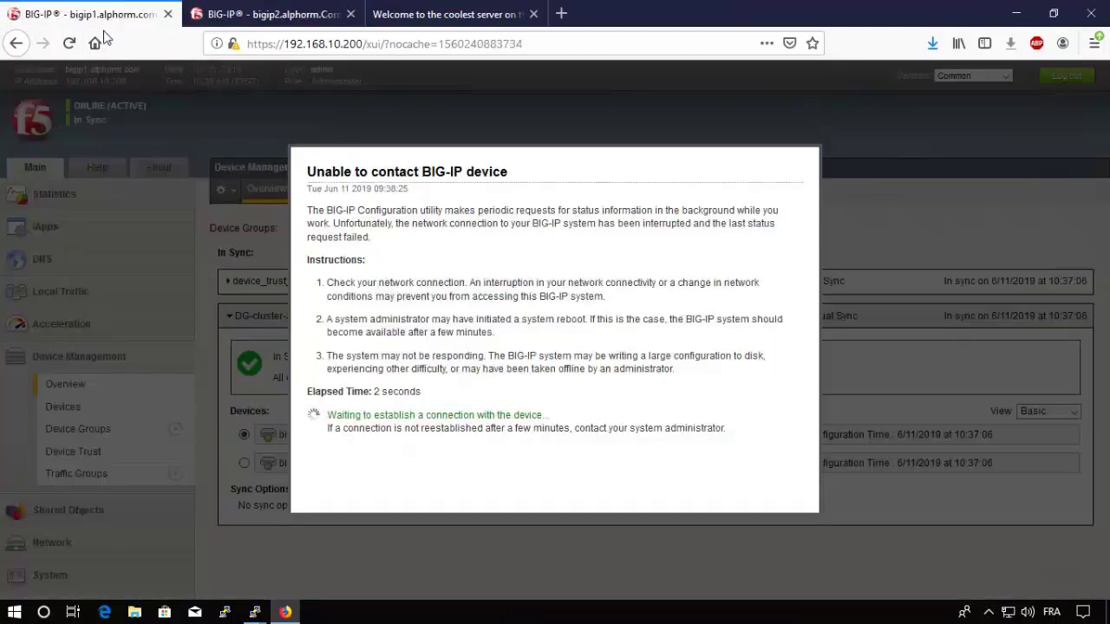
{"action": "left_click", "coordinate": [260, 21]}
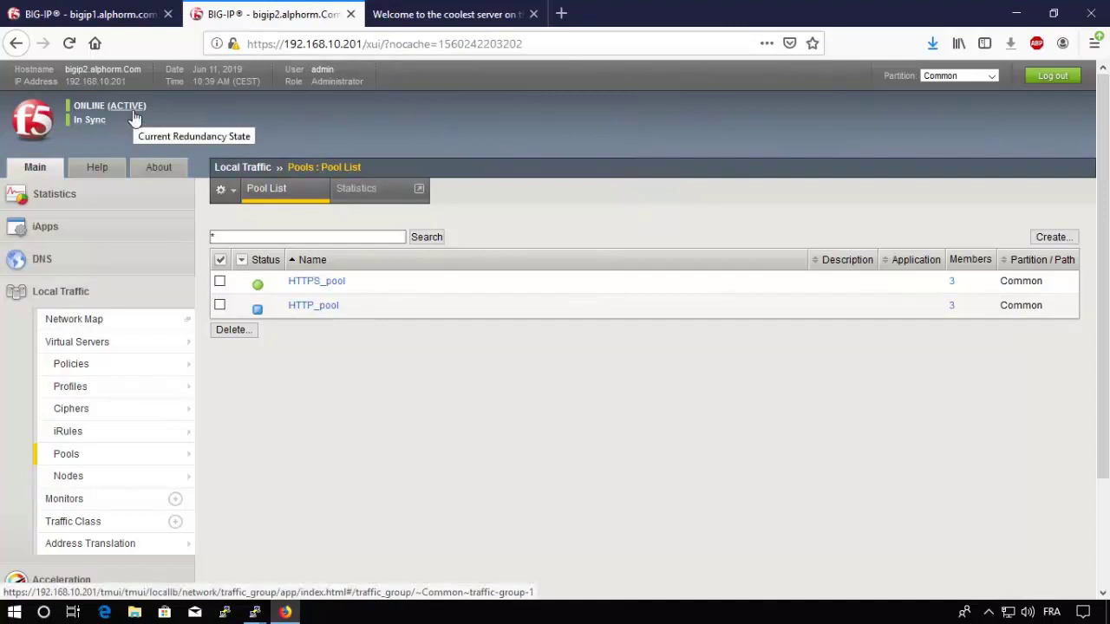
Step: Reload the 10.10.10.10 test site twice to confirm Server 3 still serves it
{"action": "left_click", "coordinate": [442, 17]}
{"action": "key", "text": "F5"}
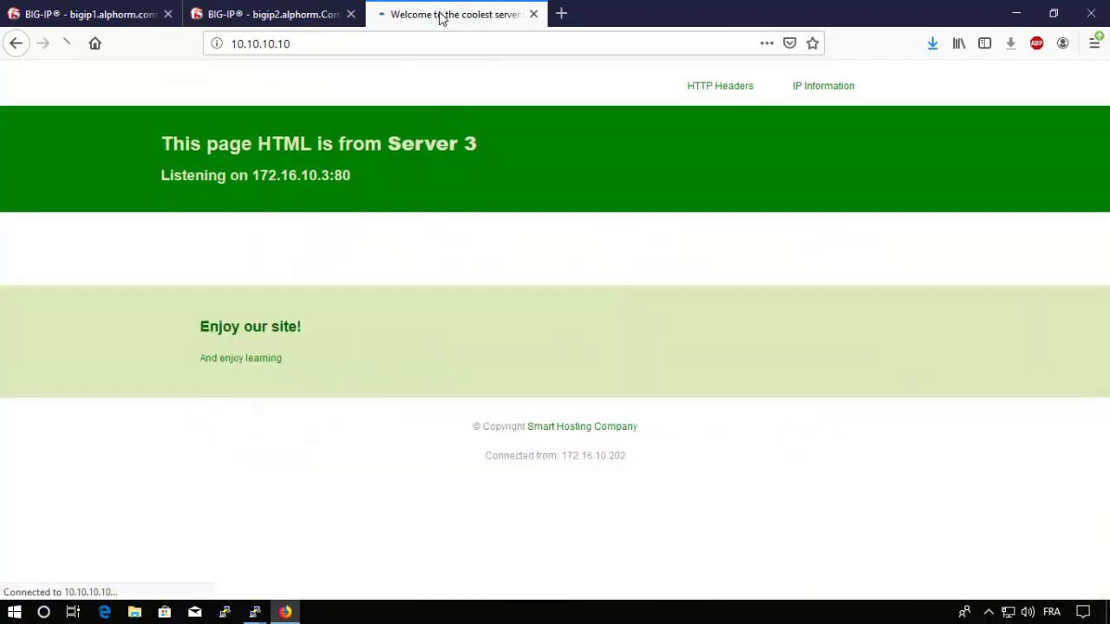
{"action": "key", "text": "F5"}
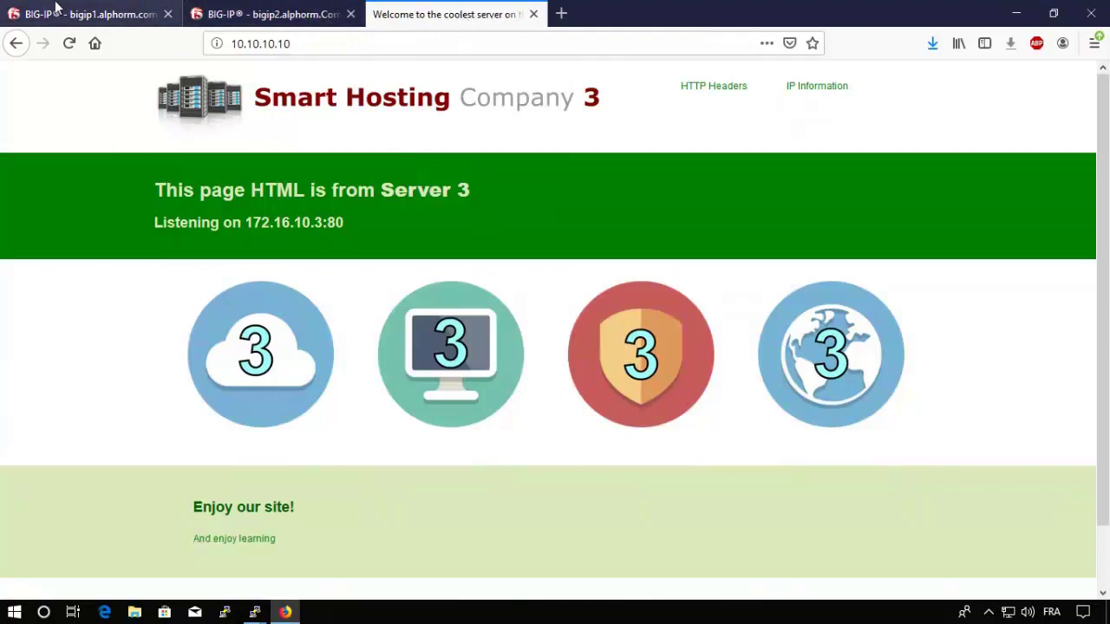
{"action": "left_click", "coordinate": [264, 20]}
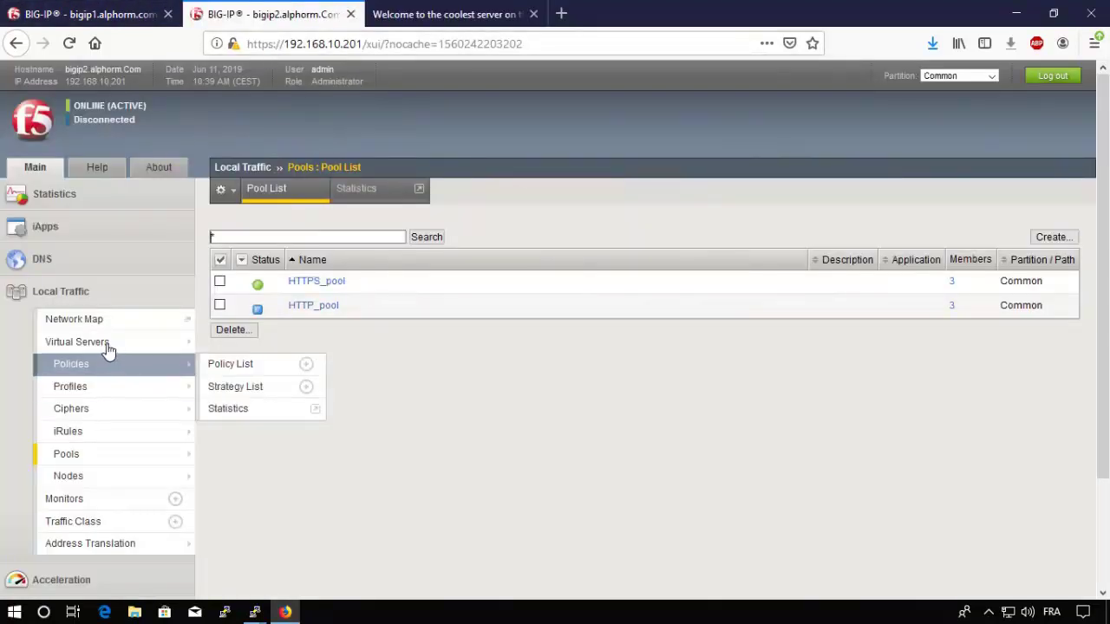
Step: Open the Resources of the HTTP_vs virtual server on bigip2
{"action": "mouse_move", "coordinate": [100, 346]}
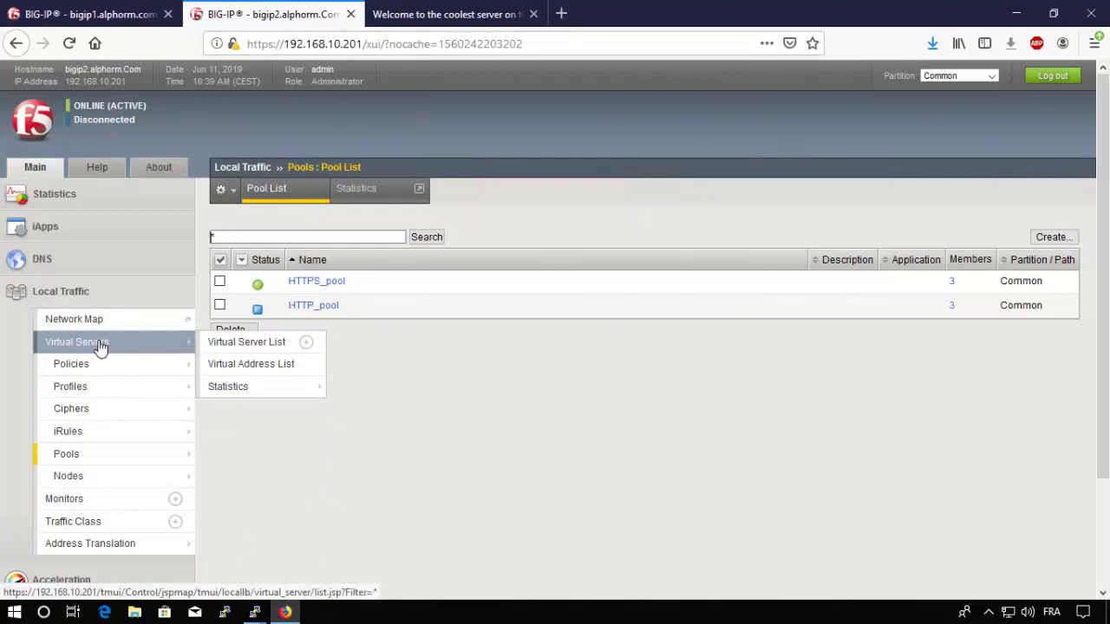
{"action": "left_click", "coordinate": [100, 345]}
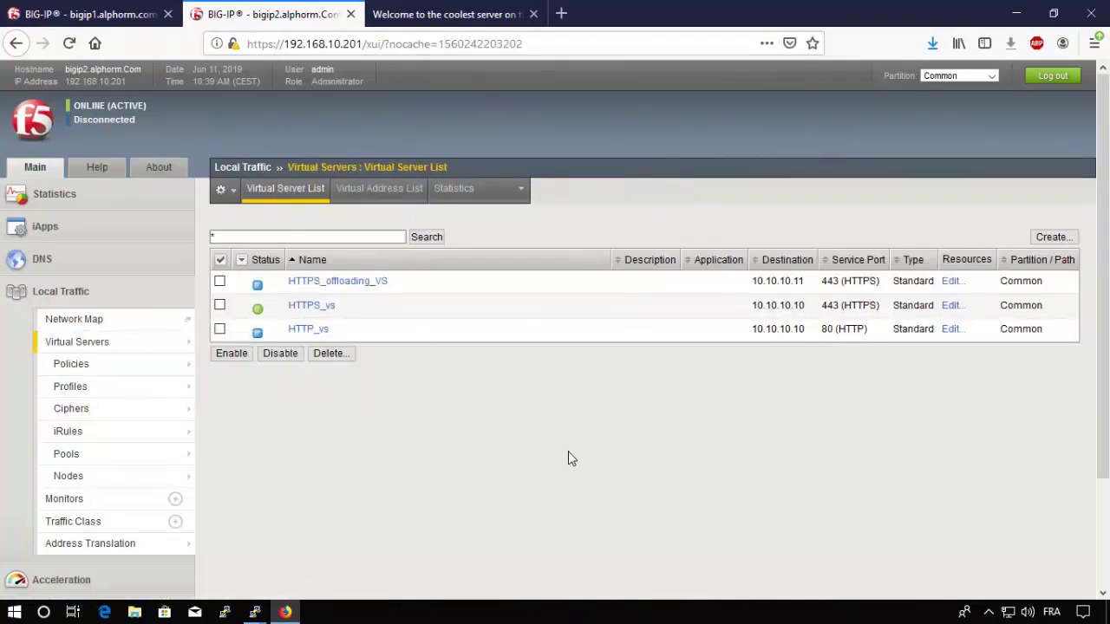
{"action": "left_click", "coordinate": [312, 334]}
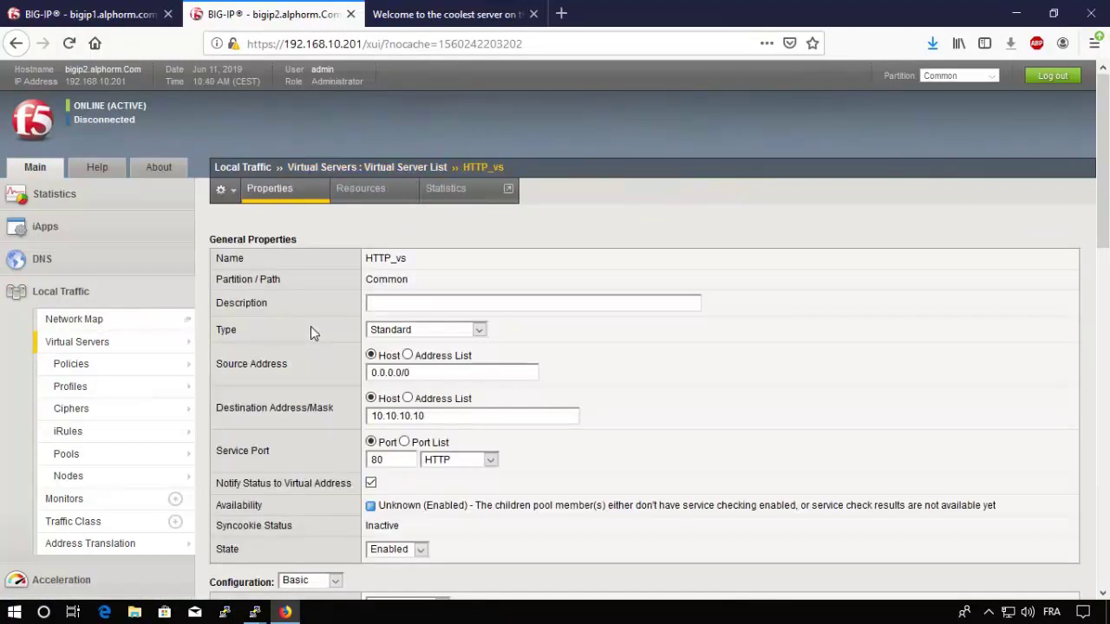
{"action": "left_click", "coordinate": [368, 194]}
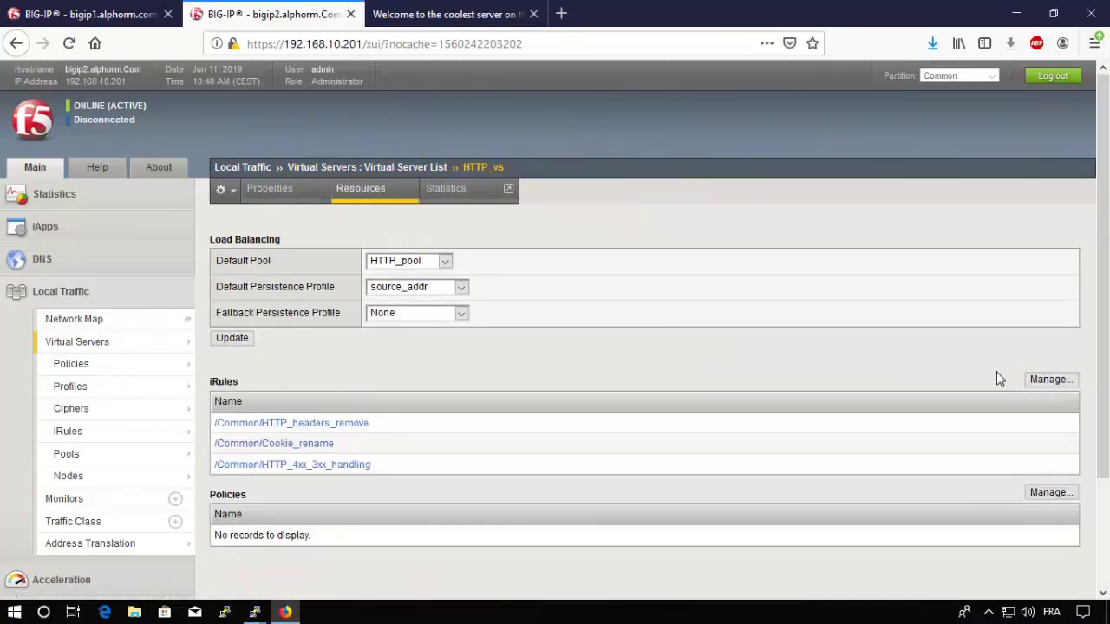
Step: Detach HTTP_headers_remove and HTTP_4xx_3xx_handling from HTTP_vs, keeping only Cookie_rename
{"action": "left_click", "coordinate": [1045, 384]}
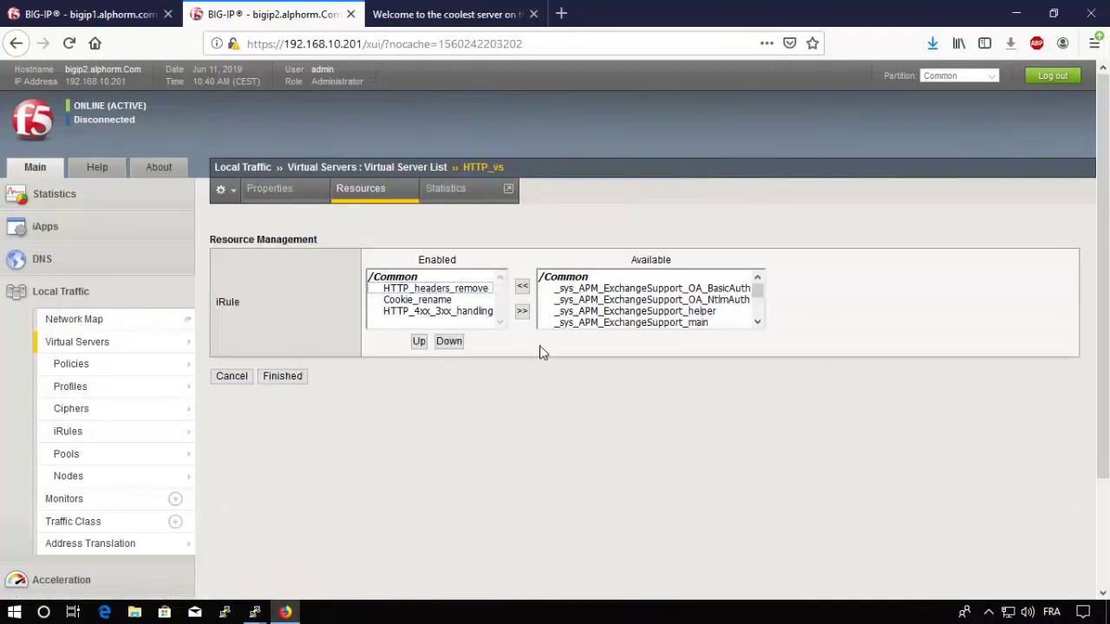
{"action": "left_click", "coordinate": [446, 290]}
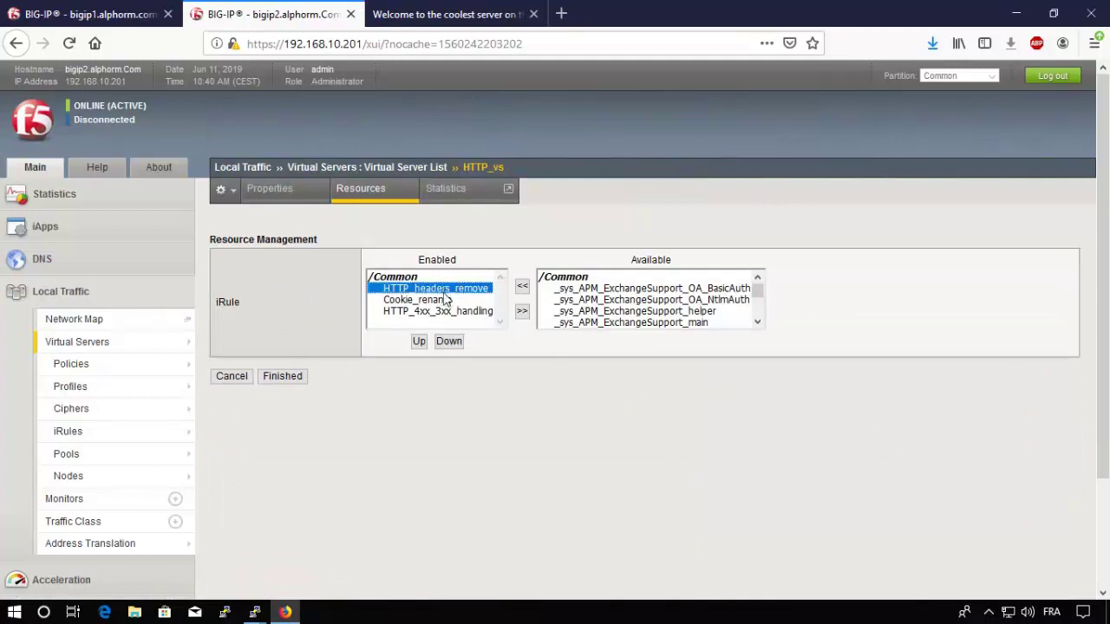
{"action": "left_click", "coordinate": [522, 311]}
{"action": "left_click", "coordinate": [432, 300]}
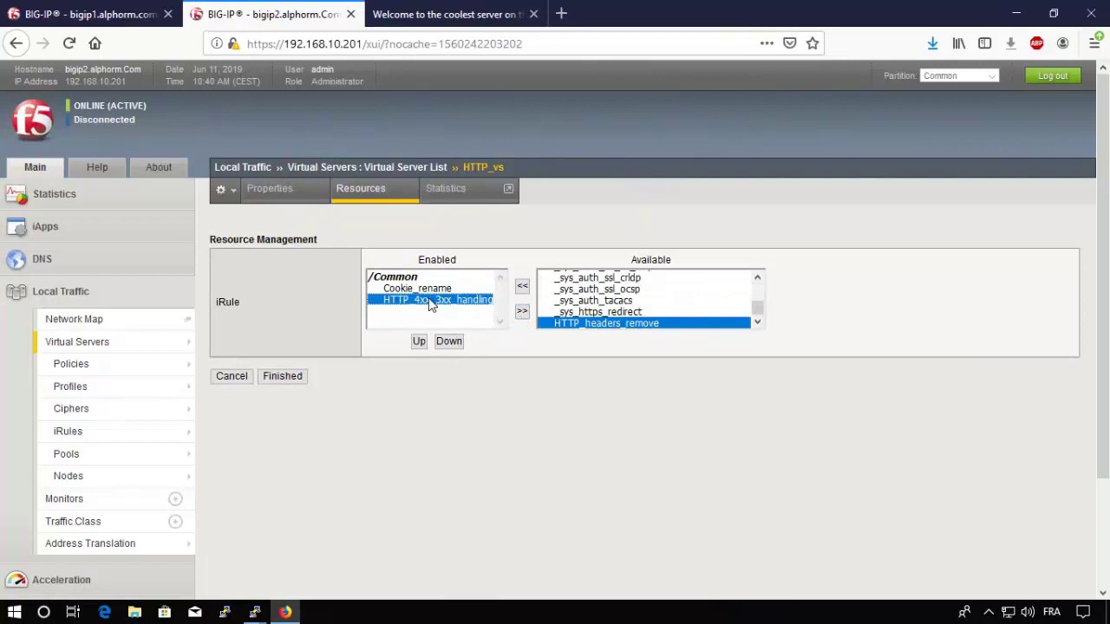
{"action": "left_click", "coordinate": [524, 312]}
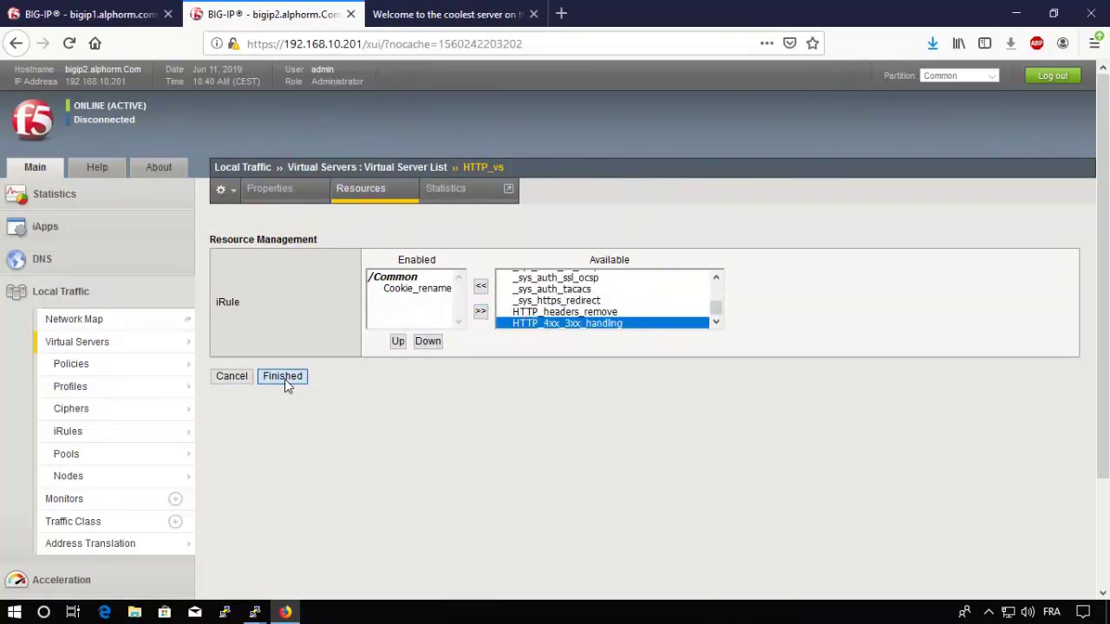
{"action": "left_click", "coordinate": [283, 376]}
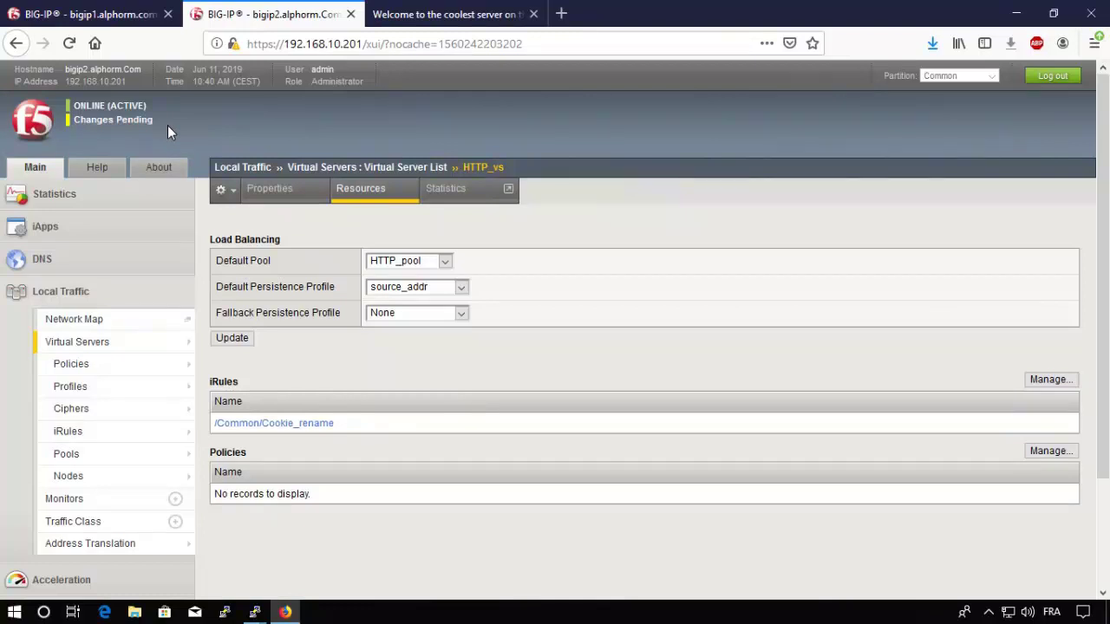
{"action": "left_click", "coordinate": [129, 14]}
Step: Log back into bigip1 and select bigip1 with the pull-most-recent-configuration sync option
{"action": "left_click", "coordinate": [326, 491]}
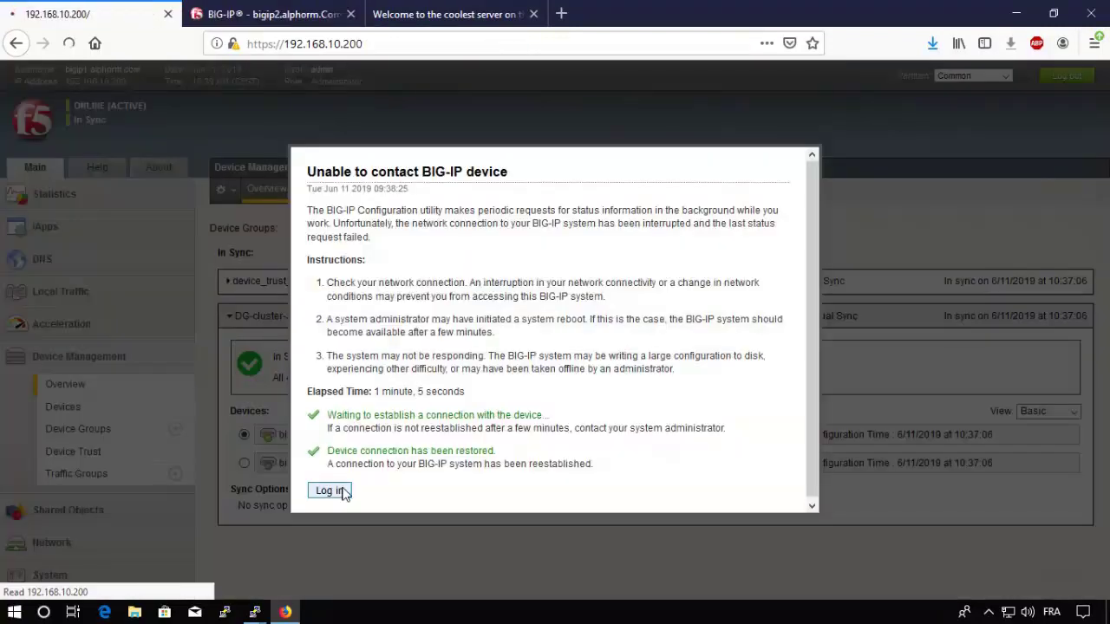
{"action": "left_click", "coordinate": [346, 447]}
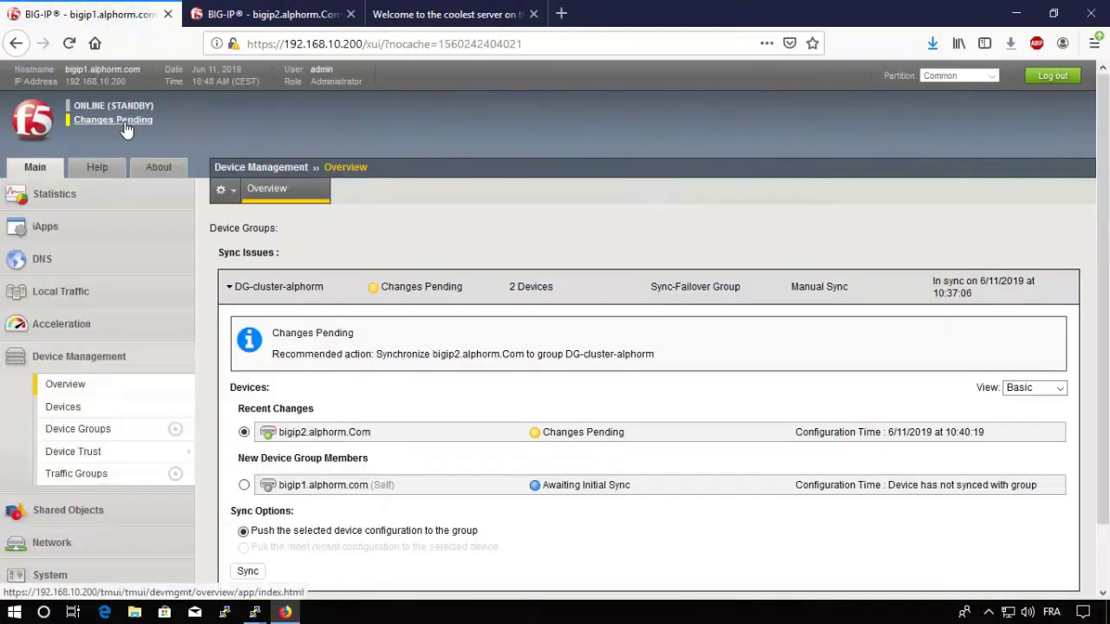
{"action": "left_click", "coordinate": [125, 128]}
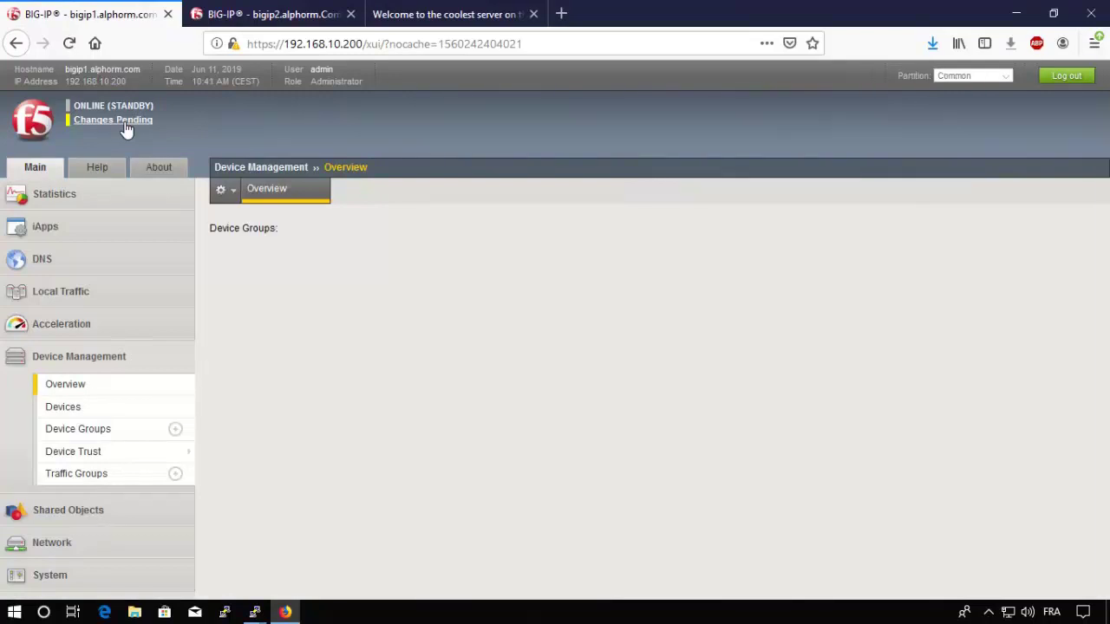
{"action": "scroll", "coordinate": [1108, 222], "scroll_direction": "down", "scroll_amount": 1}
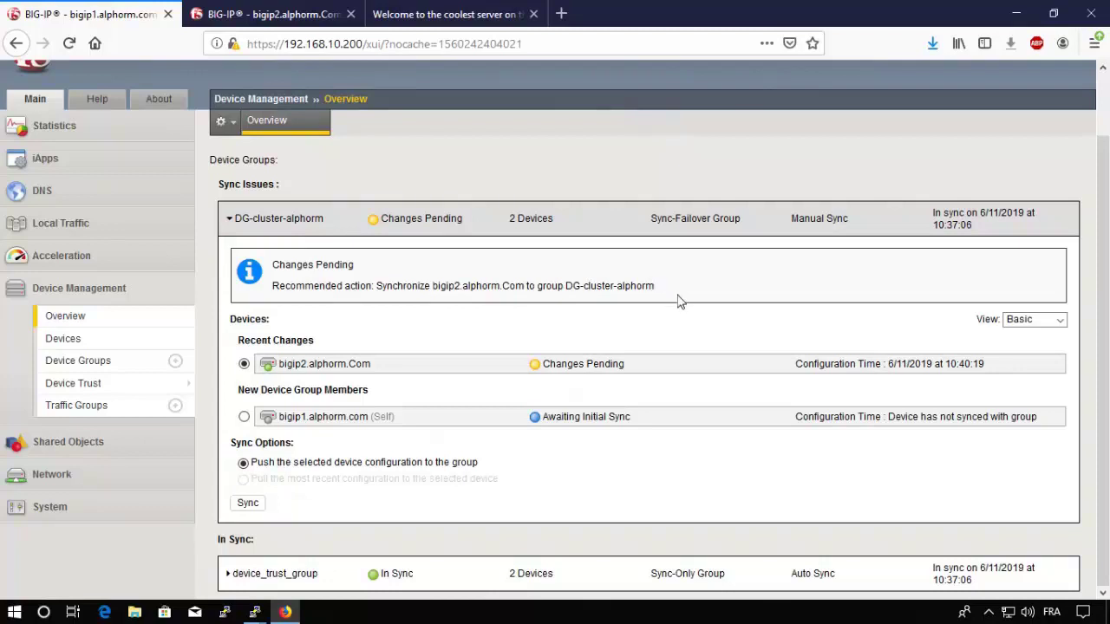
{"action": "scroll", "coordinate": [564, 328], "scroll_direction": "up", "scroll_amount": 2}
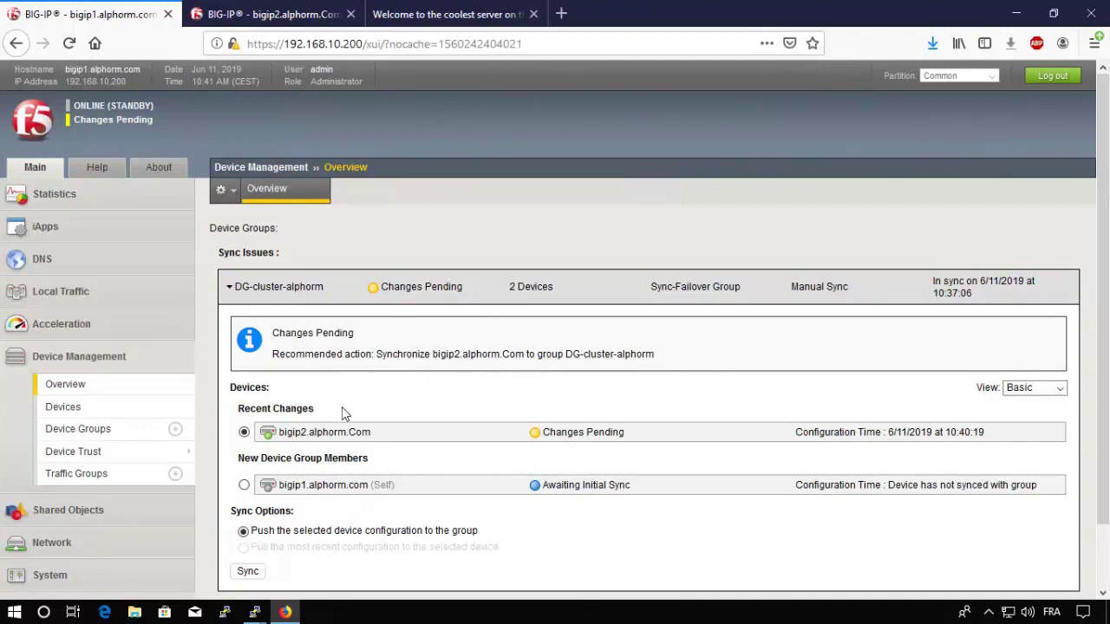
{"action": "scroll", "coordinate": [344, 414], "scroll_direction": "down", "scroll_amount": 2}
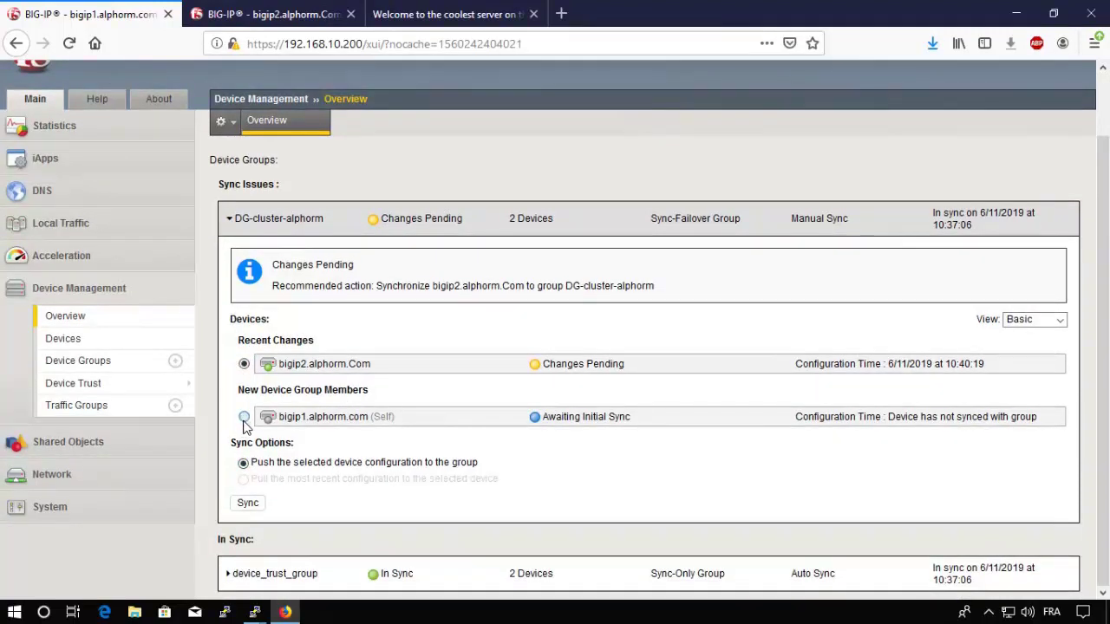
{"action": "left_click", "coordinate": [244, 418]}
{"action": "left_click", "coordinate": [243, 478]}
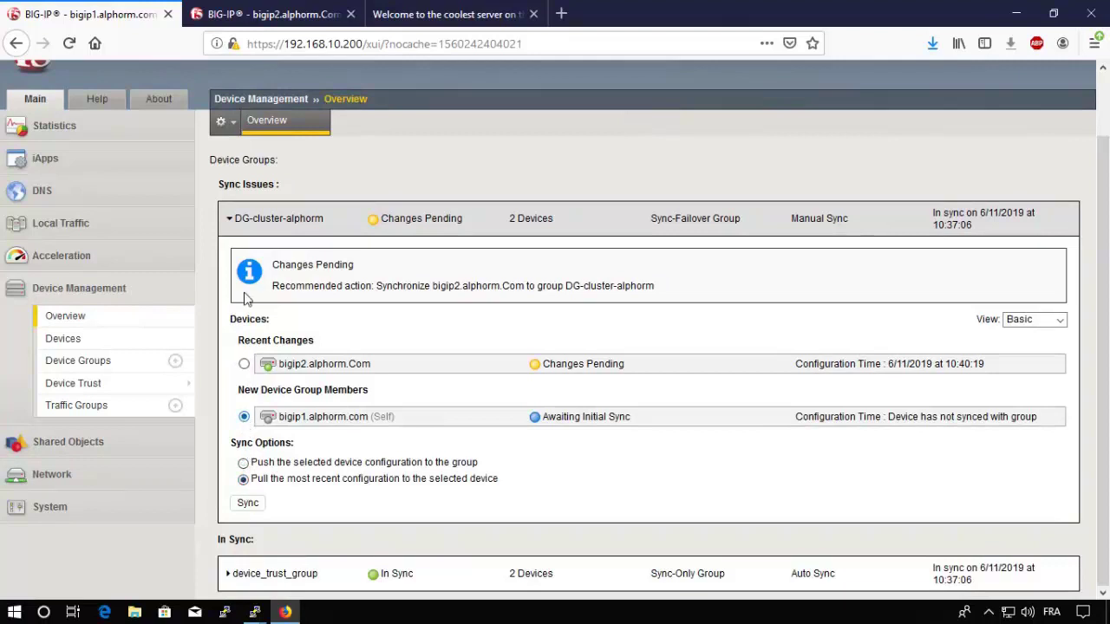
Step: Sync DG-cluster-alphorm by pushing bigip2's configuration to the group, then verify on bigip1
{"action": "left_click", "coordinate": [269, 15]}
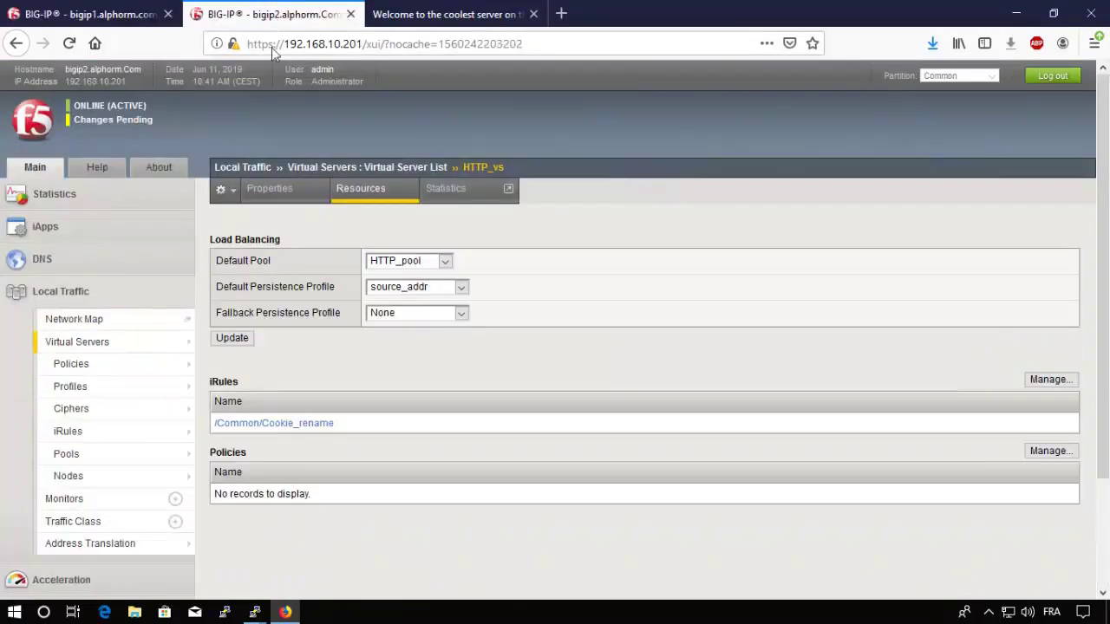
{"action": "left_click", "coordinate": [124, 122]}
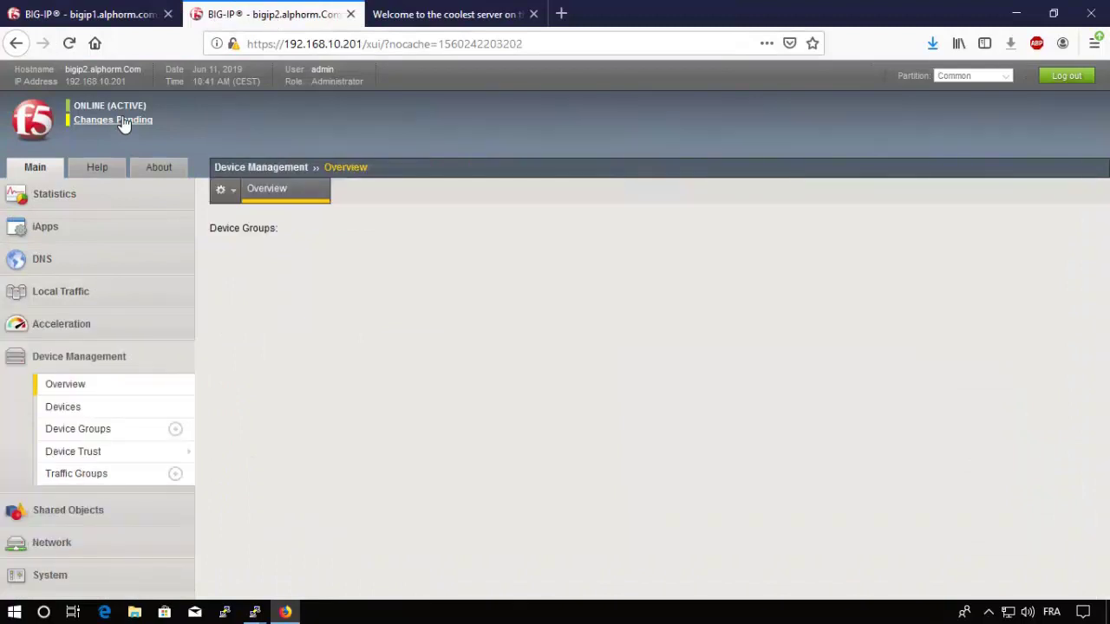
{"action": "scroll", "coordinate": [301, 407], "scroll_direction": "down", "scroll_amount": 2}
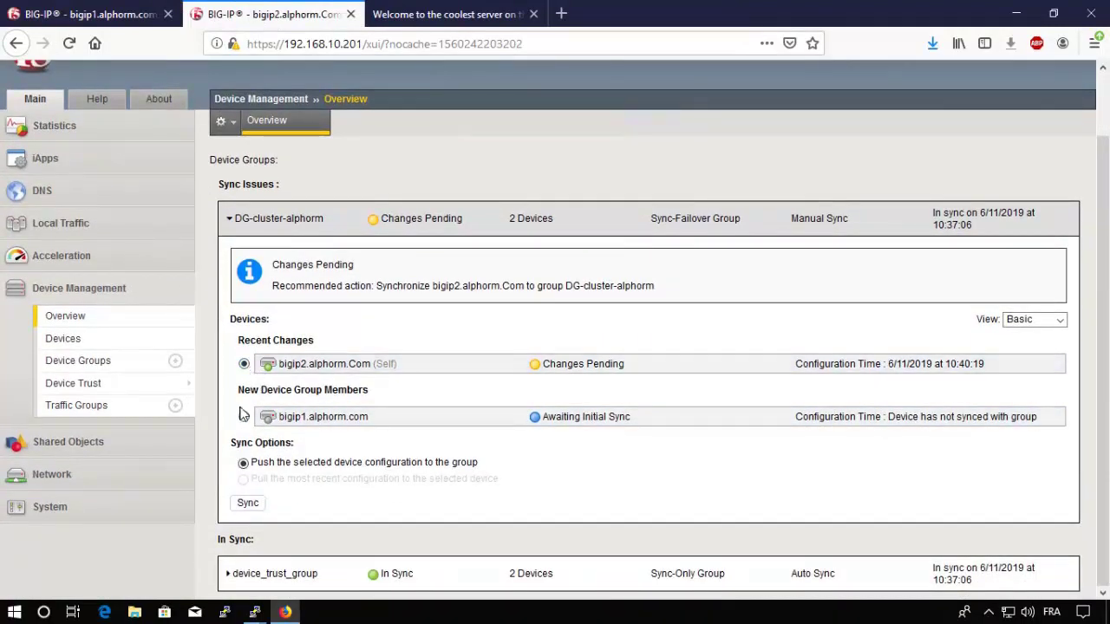
{"action": "left_click", "coordinate": [244, 417]}
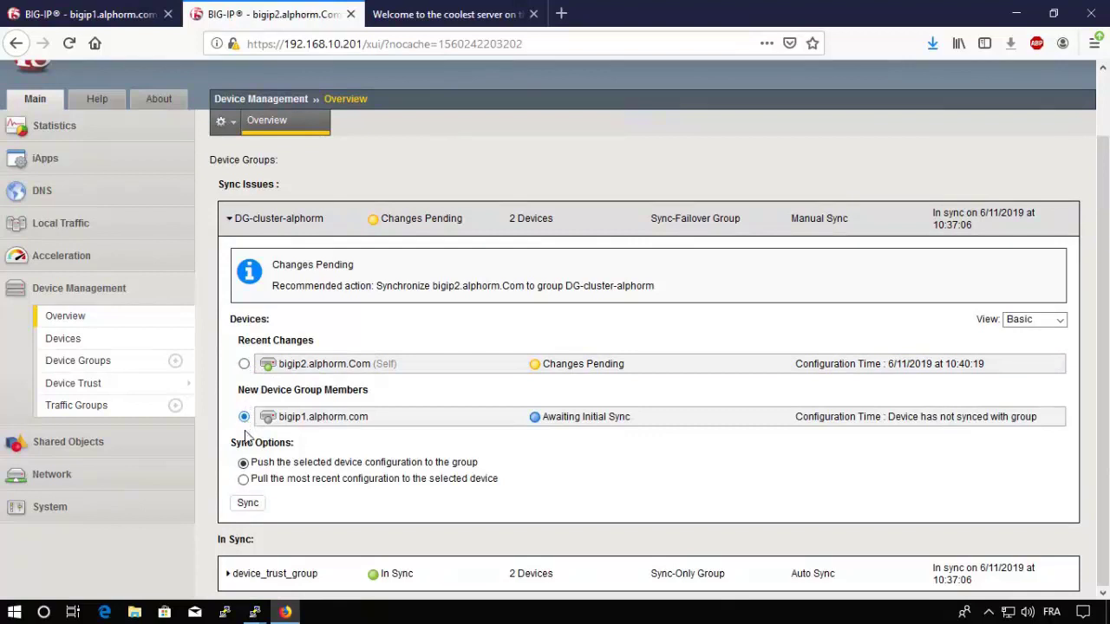
{"action": "left_click", "coordinate": [243, 480]}
{"action": "left_click", "coordinate": [244, 365]}
{"action": "left_click", "coordinate": [252, 506]}
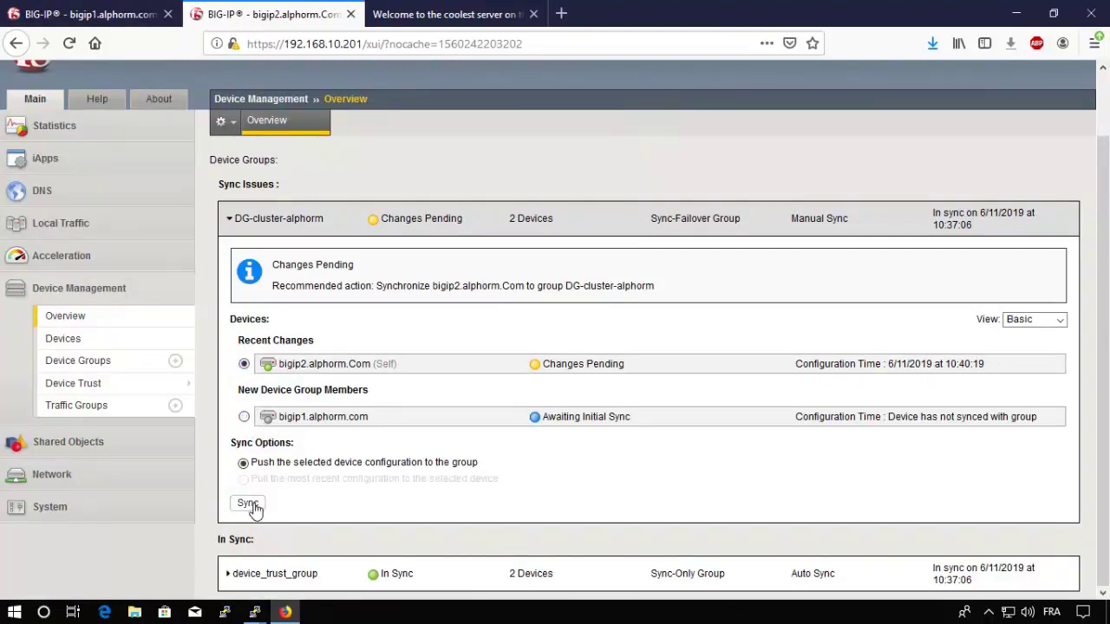
{"action": "scroll", "coordinate": [330, 286], "scroll_direction": "up", "scroll_amount": 1}
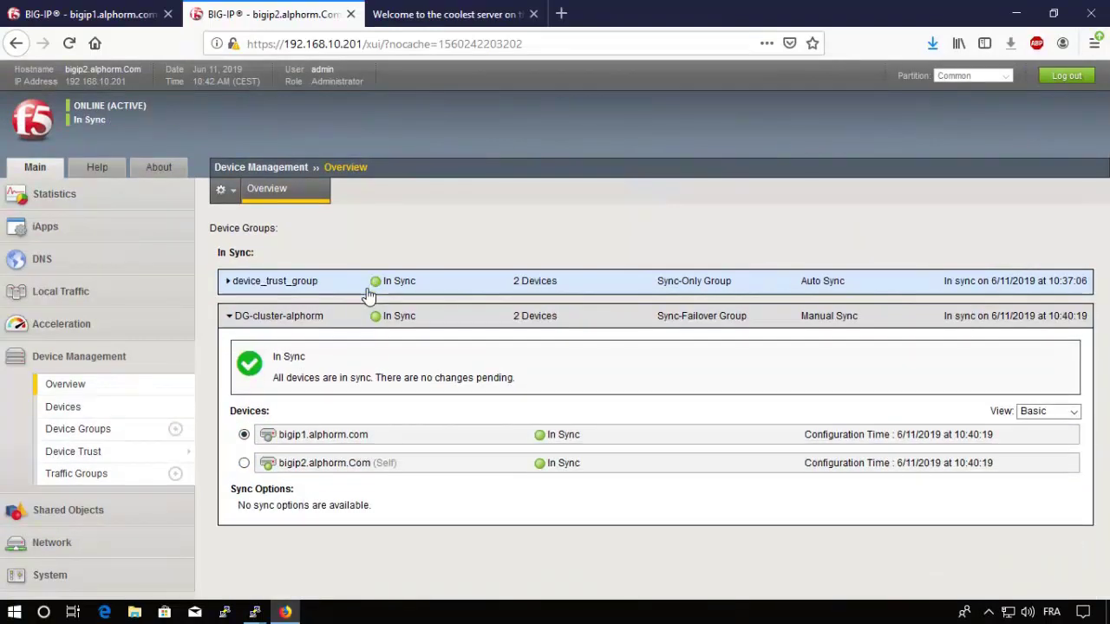
{"action": "left_click", "coordinate": [120, 15]}
{"action": "scroll", "coordinate": [148, 146], "scroll_direction": "up", "scroll_amount": 2}
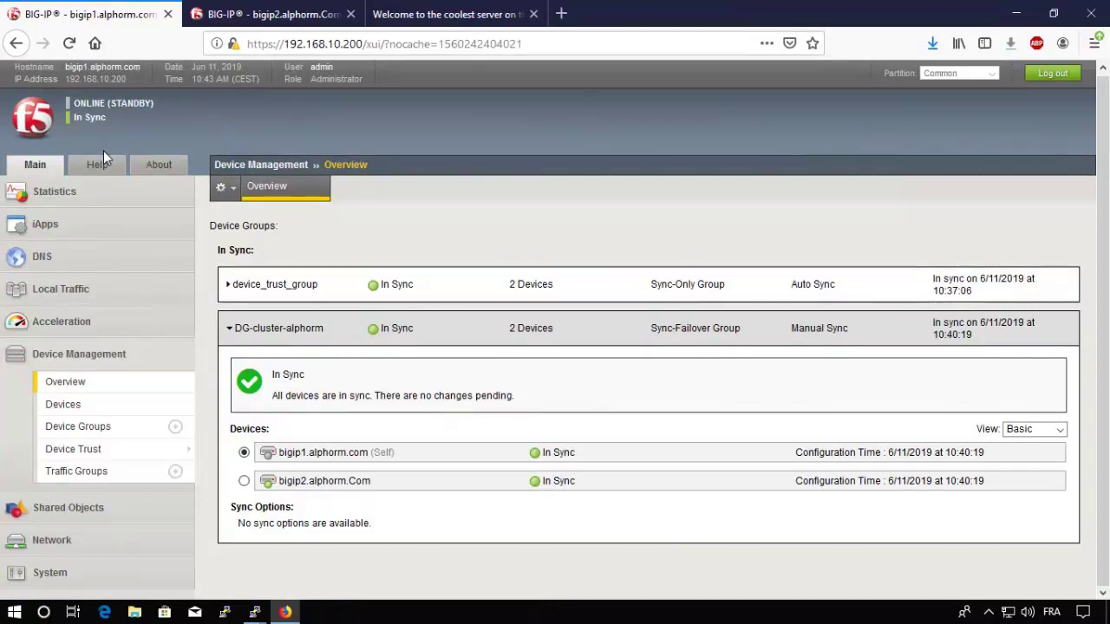
Step: Show bigip1's Traffic Group List, noting traffic-group-1's 7 failover objects
{"action": "left_click", "coordinate": [97, 481]}
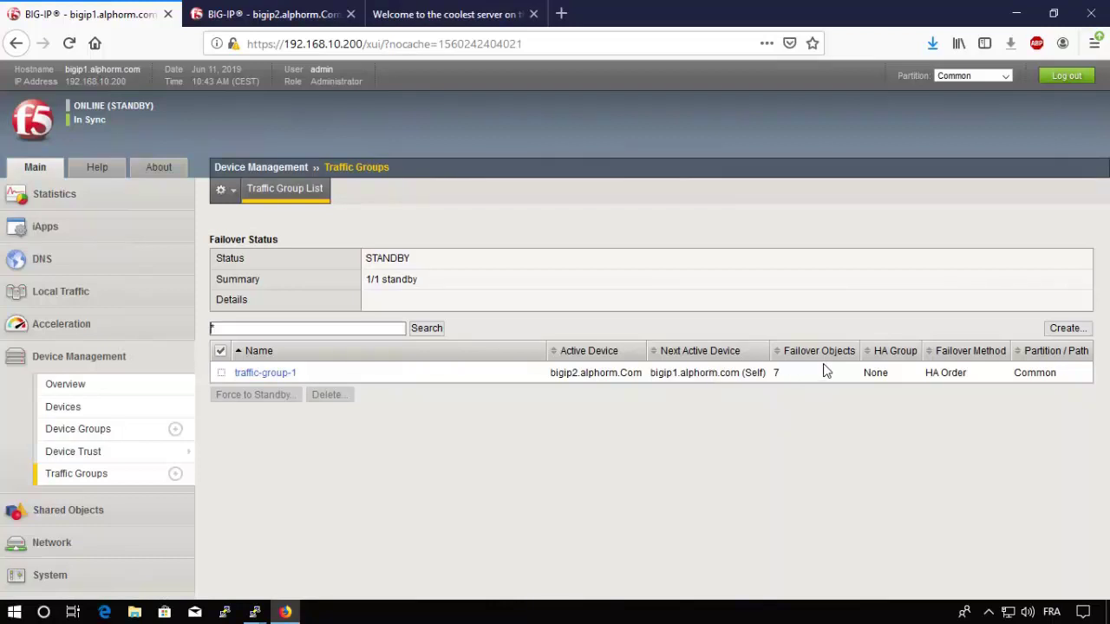
{"action": "double_click", "coordinate": [779, 373]}
{"action": "left_click", "coordinate": [805, 380]}
Step: Open traffic-group-1's properties and scroll through its Failover Configuration
{"action": "left_click", "coordinate": [278, 380]}
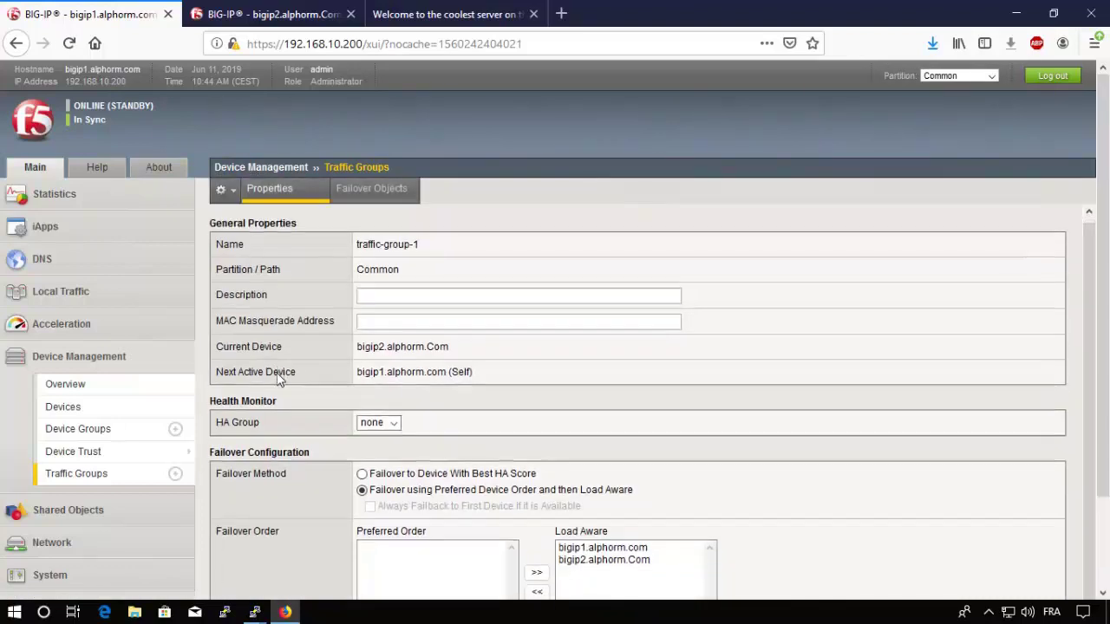
{"action": "scroll", "coordinate": [278, 380], "scroll_direction": "down", "scroll_amount": 1}
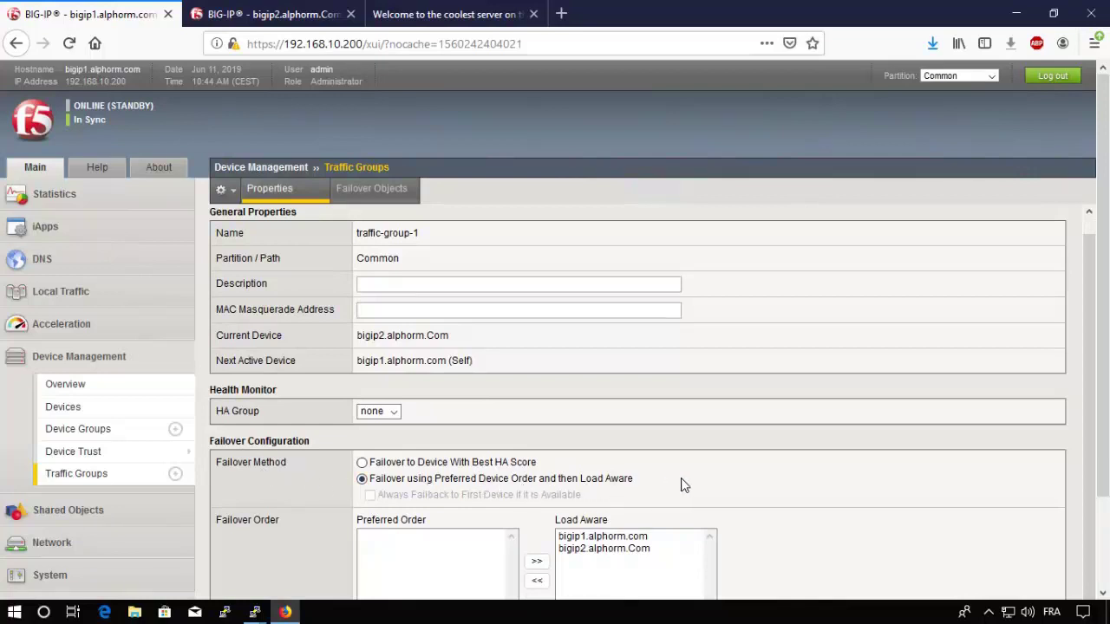
{"action": "scroll", "coordinate": [686, 481], "scroll_direction": "down", "scroll_amount": 2}
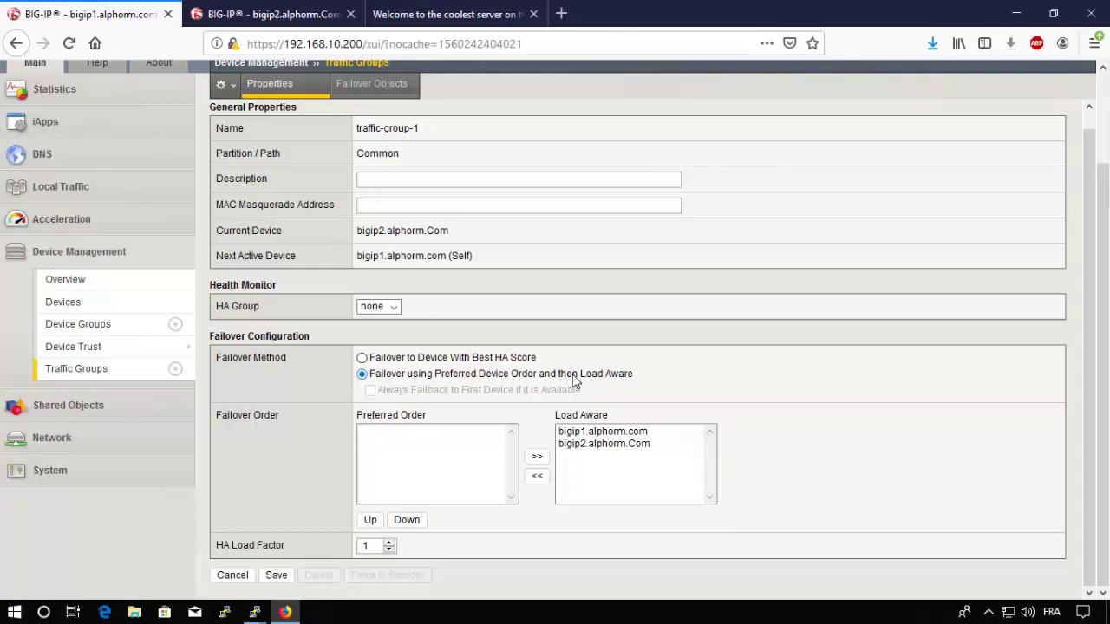
{"action": "scroll", "coordinate": [575, 382], "scroll_direction": "up", "scroll_amount": 1}
Step: Set traffic-group-1 to Preferred Device Order with bigip1.alphorm.com ahead of bigip2.alphorm.Com
{"action": "left_click", "coordinate": [362, 374]}
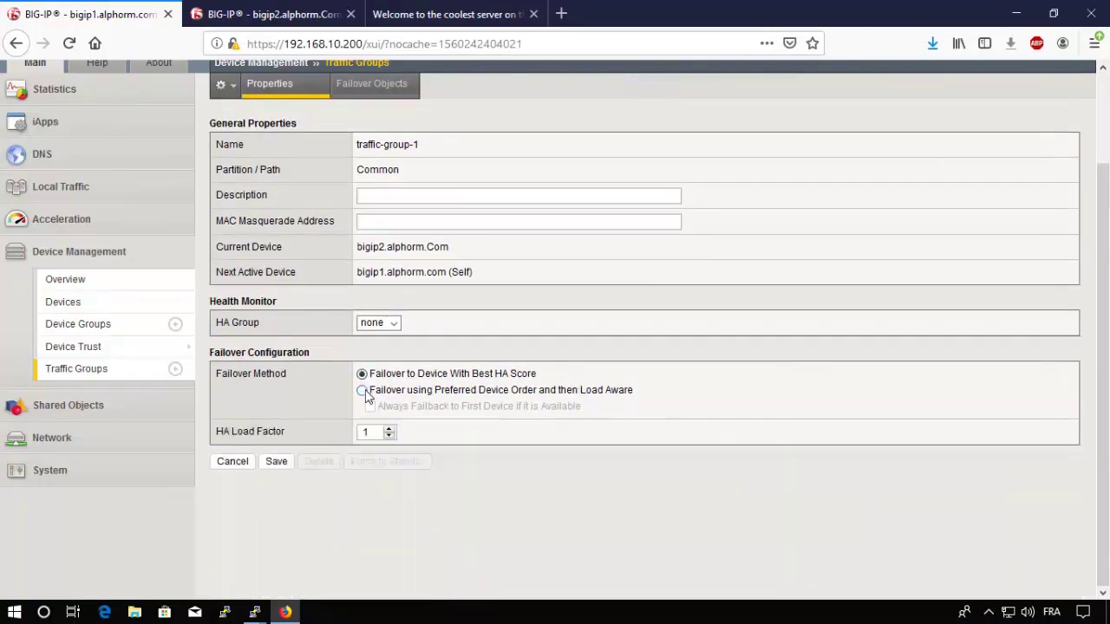
{"action": "left_click", "coordinate": [363, 391]}
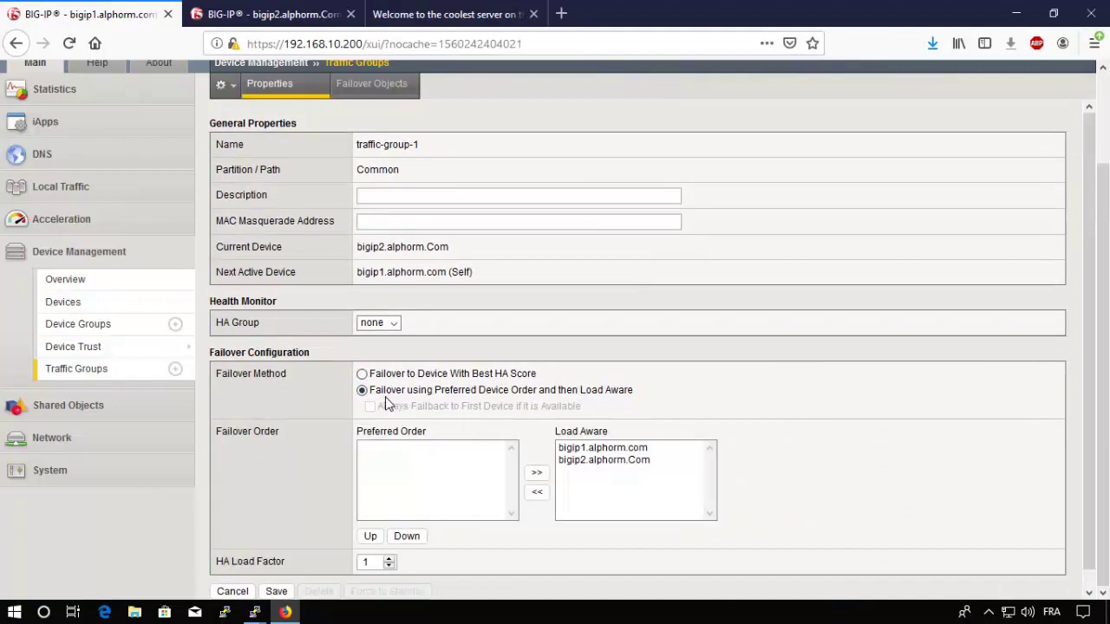
{"action": "left_click", "coordinate": [598, 459]}
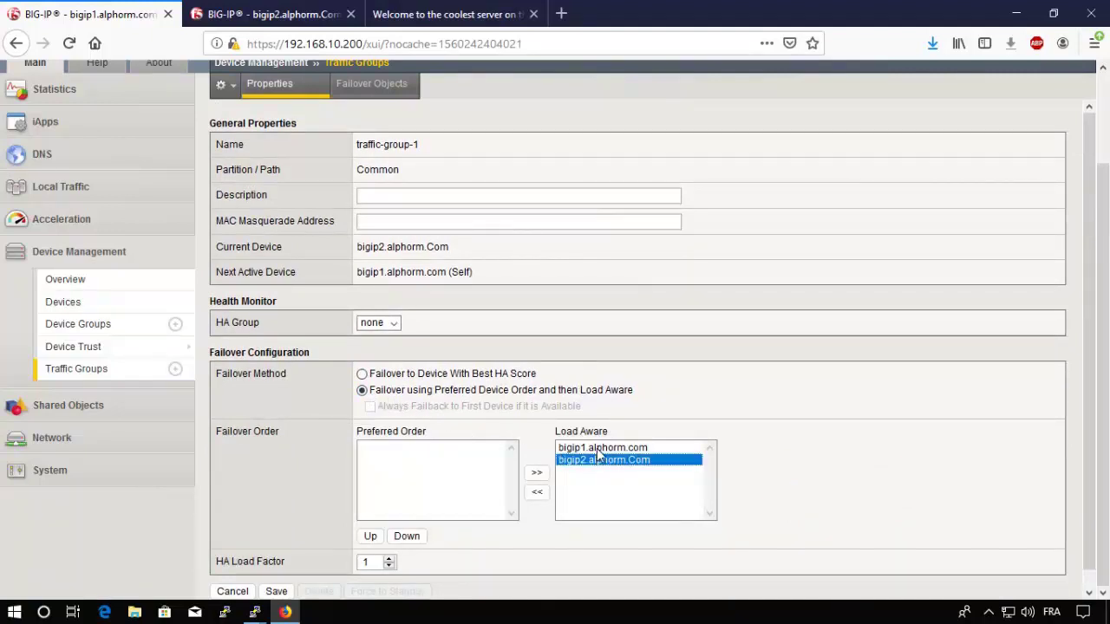
{"action": "left_click", "coordinate": [596, 449], "text": "ctrl"}
{"action": "left_click", "coordinate": [538, 494]}
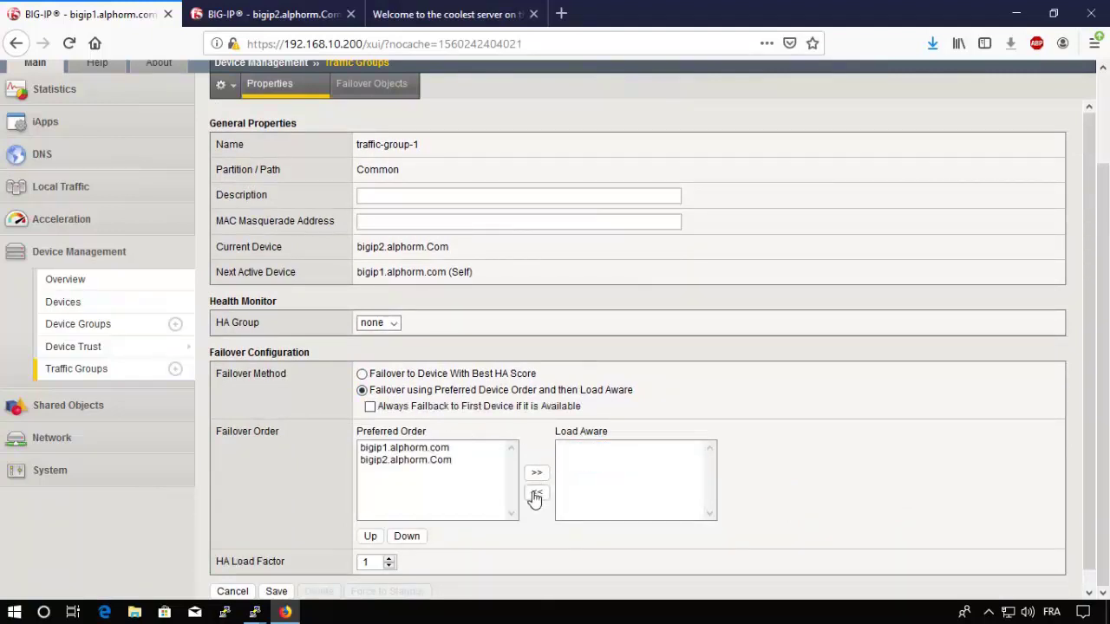
{"action": "left_click", "coordinate": [406, 450]}
{"action": "left_click", "coordinate": [406, 460]}
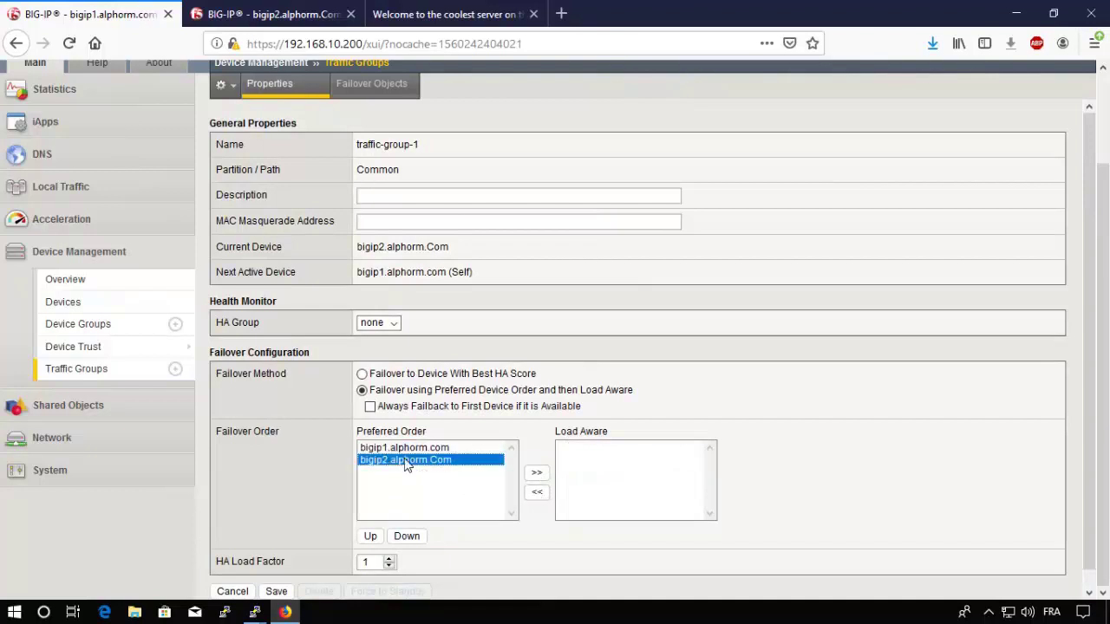
{"action": "left_click", "coordinate": [385, 448]}
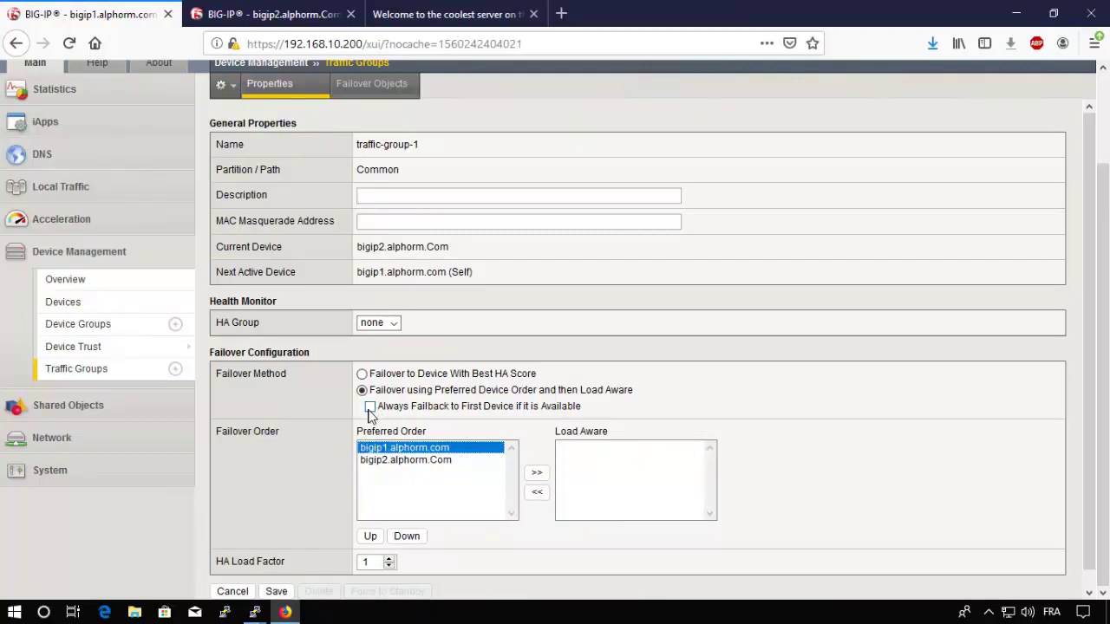
Step: Enable Always Failback and replace the 60-second failback timeout with 10
{"action": "left_click", "coordinate": [370, 407]}
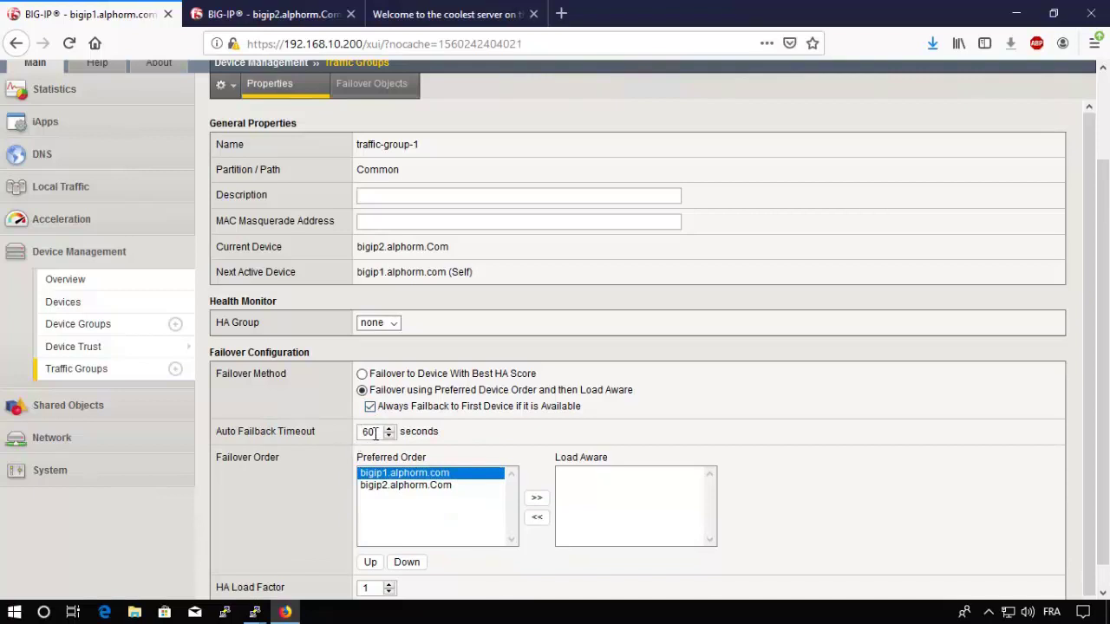
{"action": "left_click_drag", "start_coordinate": [370, 432], "coordinate": [353, 441]}
{"action": "scroll", "coordinate": [350, 434], "scroll_direction": "down", "scroll_amount": 1}
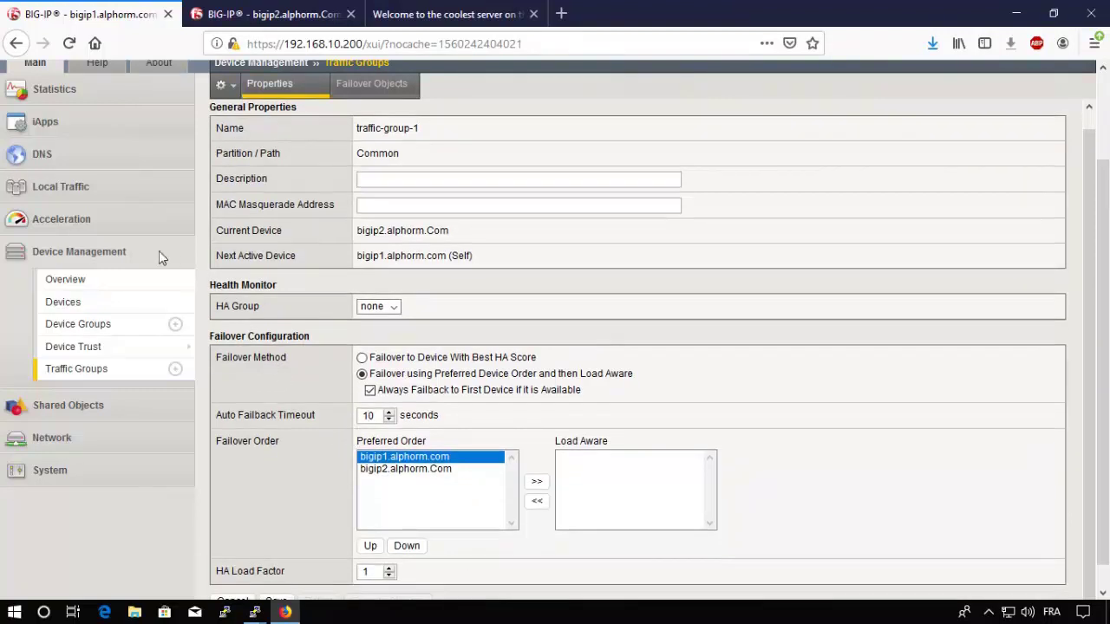
{"action": "scroll", "coordinate": [286, 130], "scroll_direction": "up", "scroll_amount": 1}
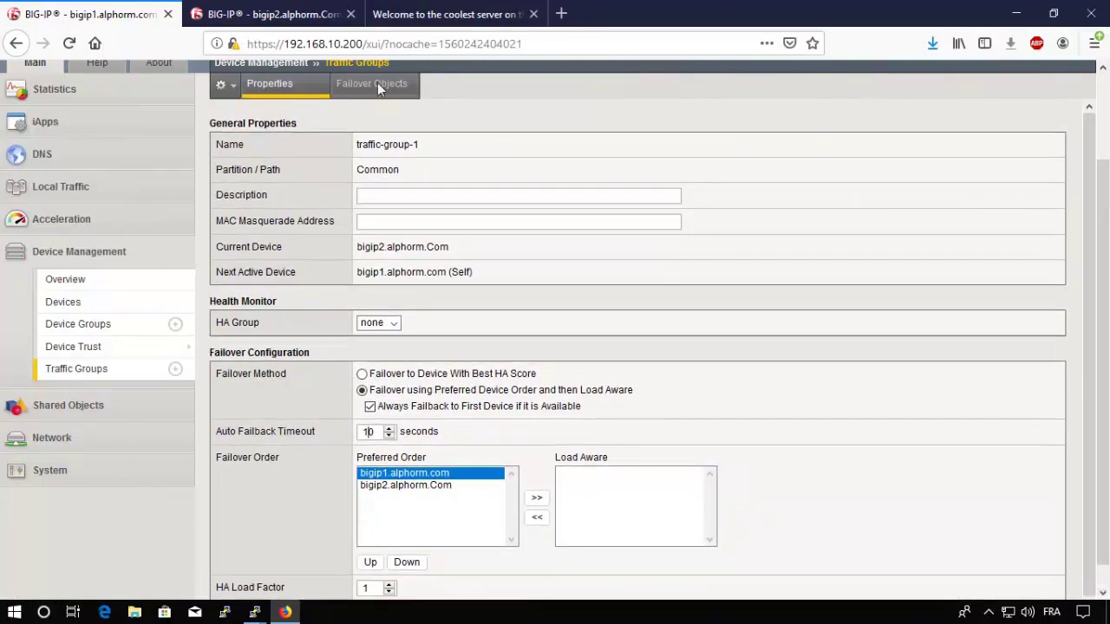
{"action": "scroll", "coordinate": [1094, 138], "scroll_direction": "up", "scroll_amount": 3}
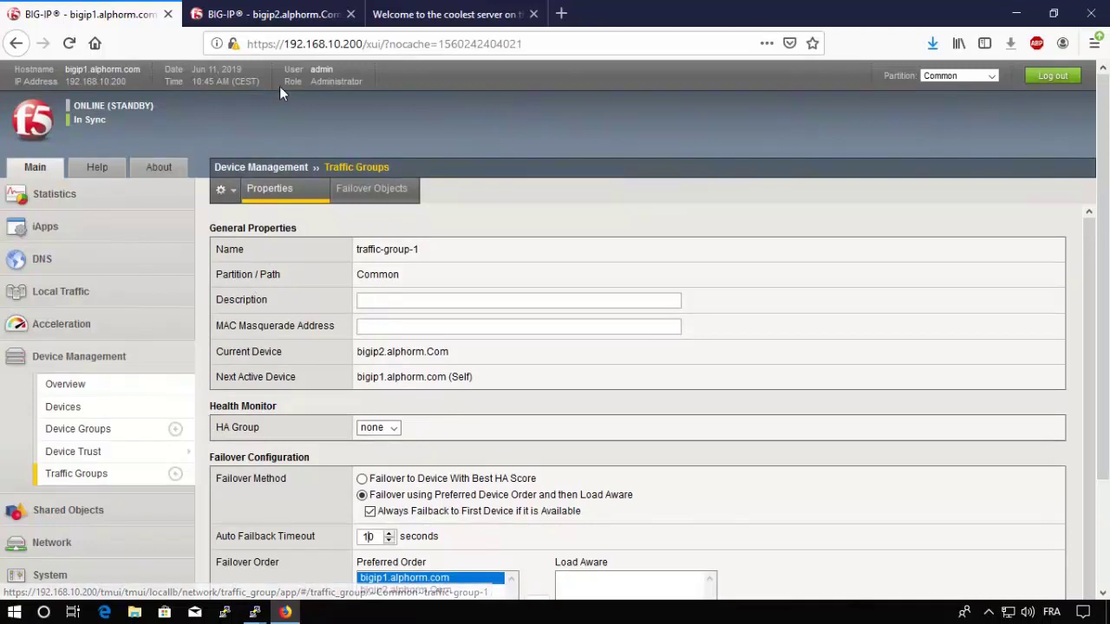
{"action": "scroll", "coordinate": [1107, 258], "scroll_direction": "down", "scroll_amount": 3}
{"action": "scroll", "coordinate": [1108, 259], "scroll_direction": "down", "scroll_amount": 1}
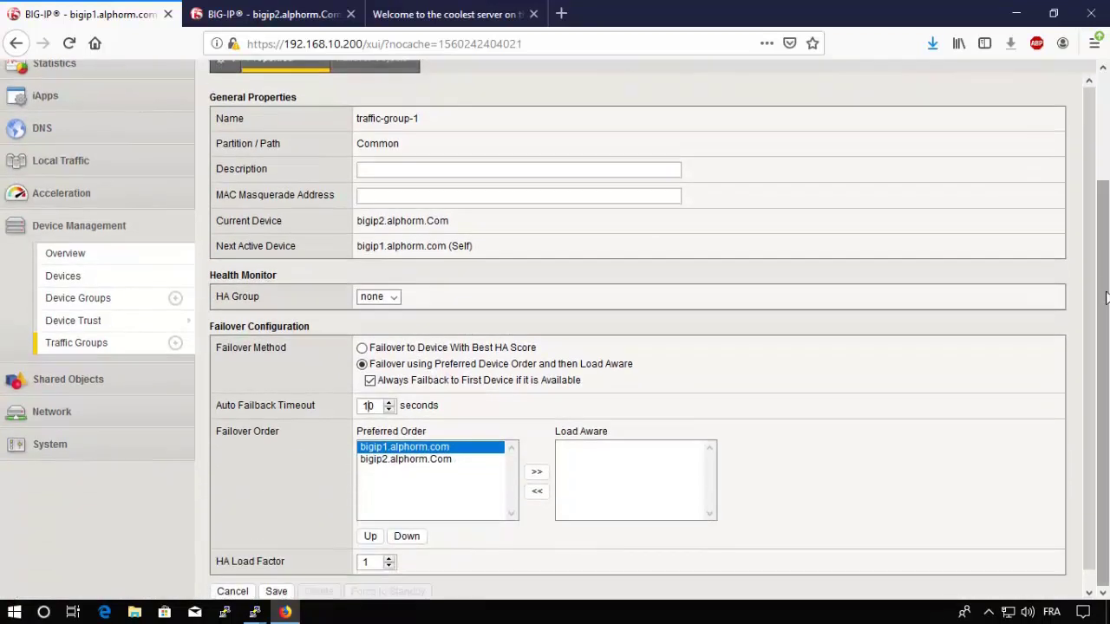
Step: Save traffic-group-1's failover settings and push bigip1's configuration to DG-cluster-alphorm
{"action": "left_click", "coordinate": [276, 593]}
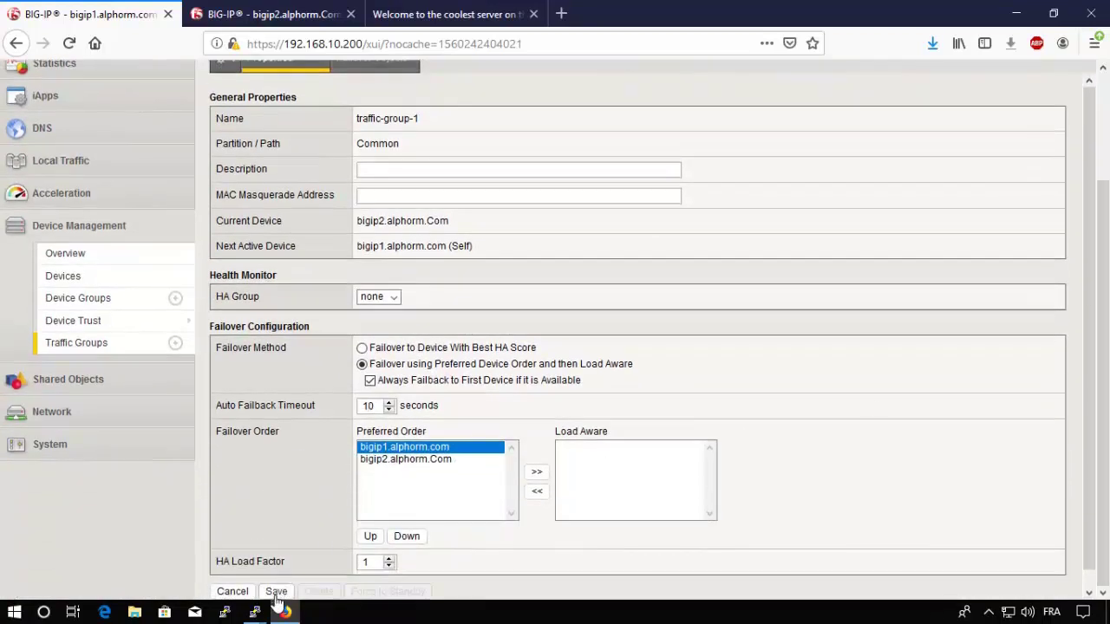
{"action": "left_click", "coordinate": [275, 593]}
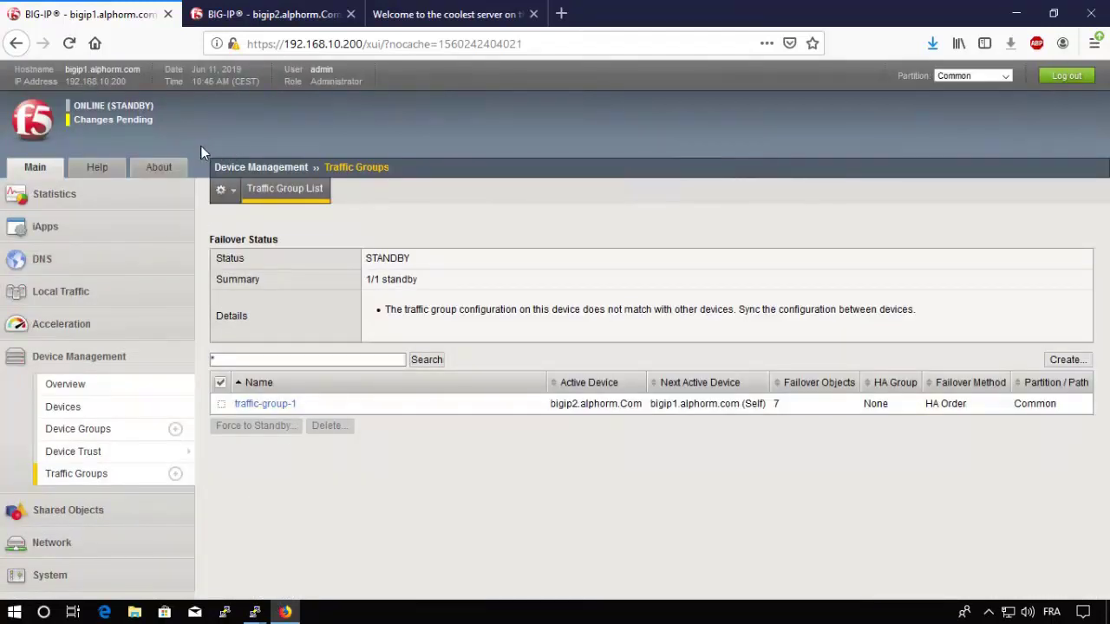
{"action": "left_click", "coordinate": [127, 120]}
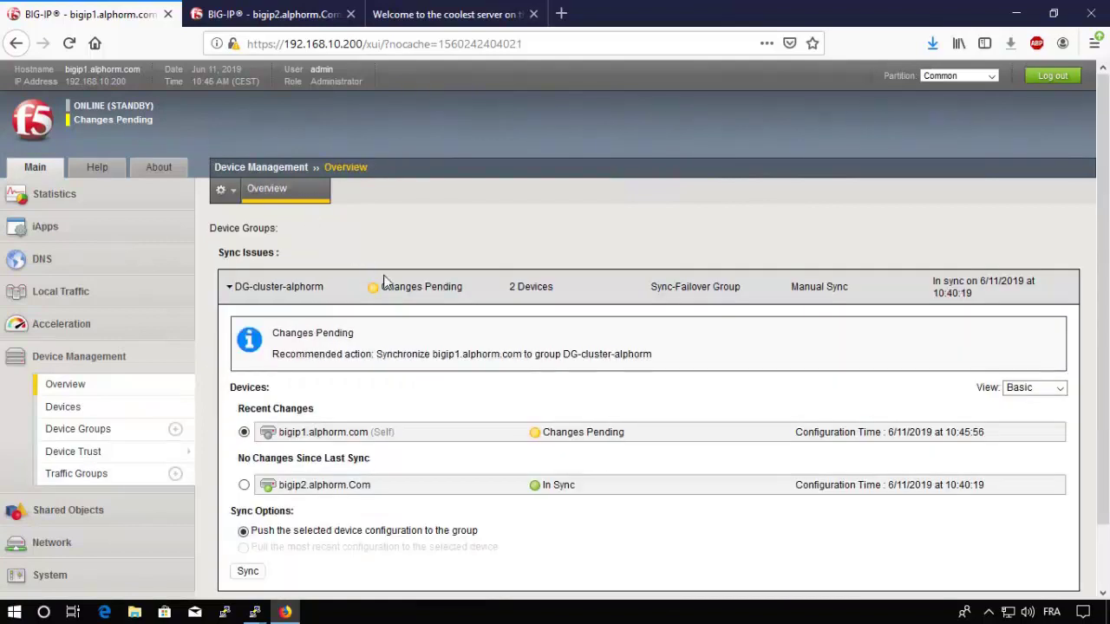
{"action": "left_click", "coordinate": [249, 572]}
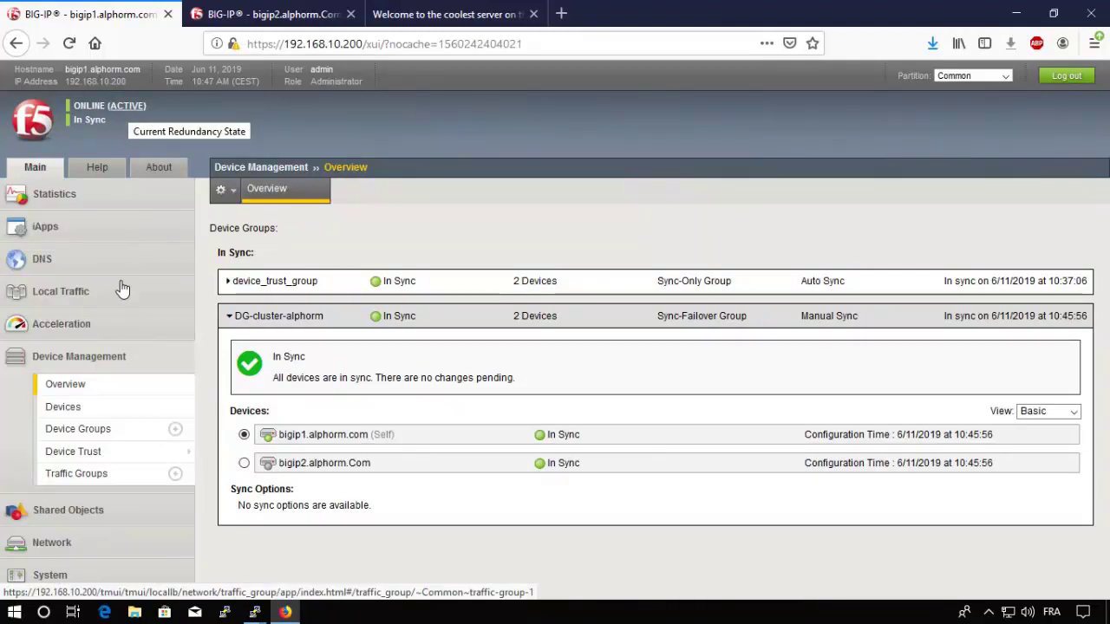
Step: Leave Device Management and show System > High Availability > Fail-safe > VLANs, currently empty
{"action": "left_click", "coordinate": [80, 360]}
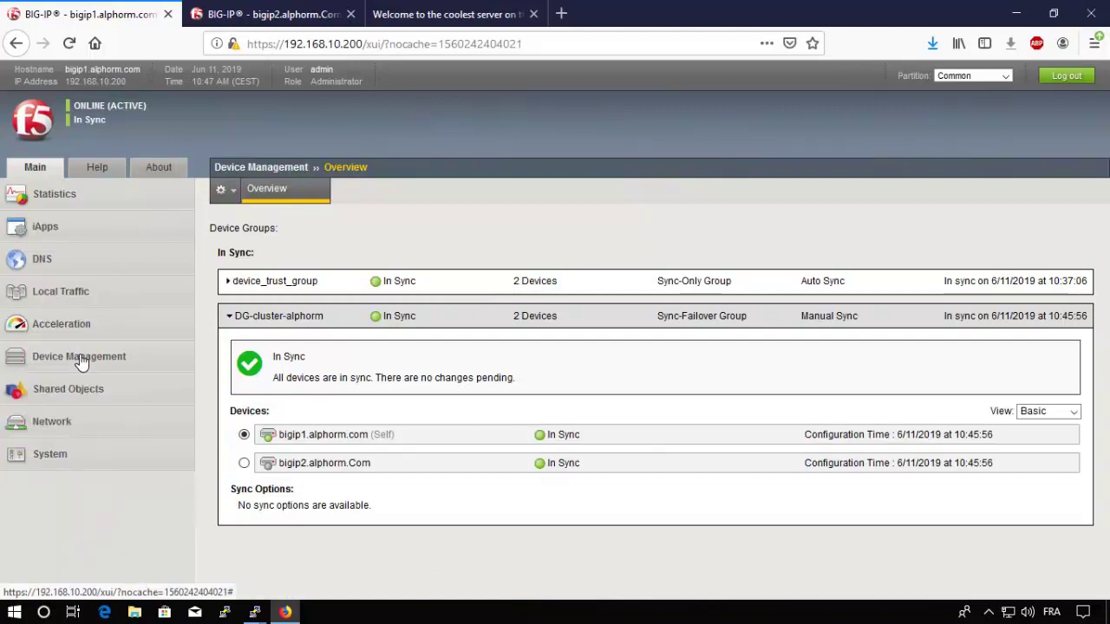
{"action": "left_click", "coordinate": [50, 455]}
{"action": "scroll", "coordinate": [54, 460], "scroll_direction": "down", "scroll_amount": 5}
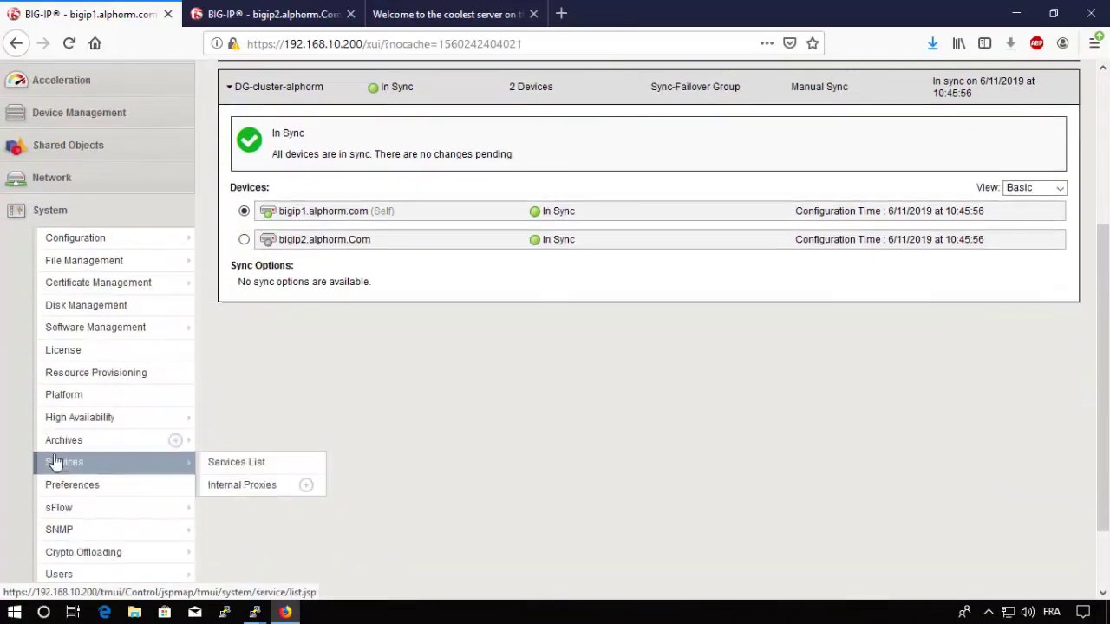
{"action": "mouse_move", "coordinate": [119, 397]}
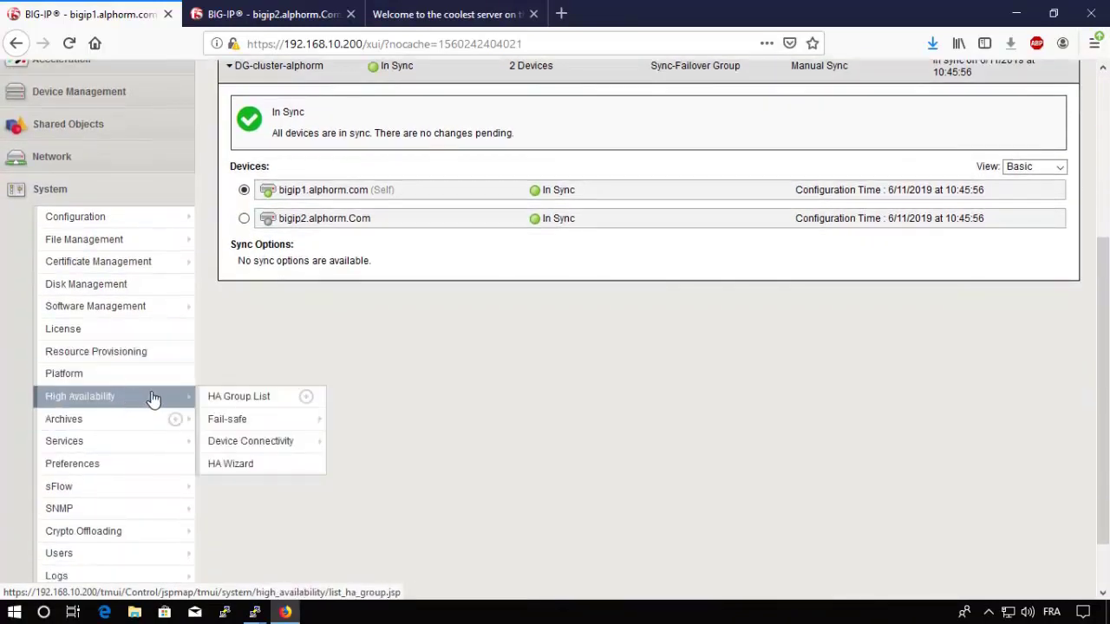
{"action": "mouse_move", "coordinate": [252, 421]}
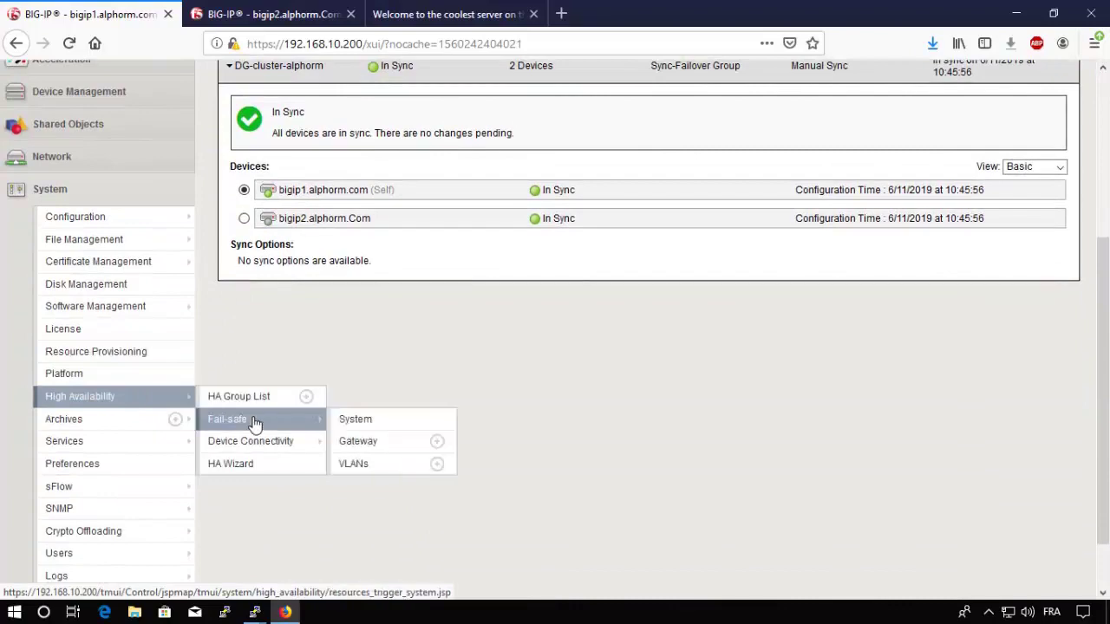
{"action": "left_click", "coordinate": [360, 467]}
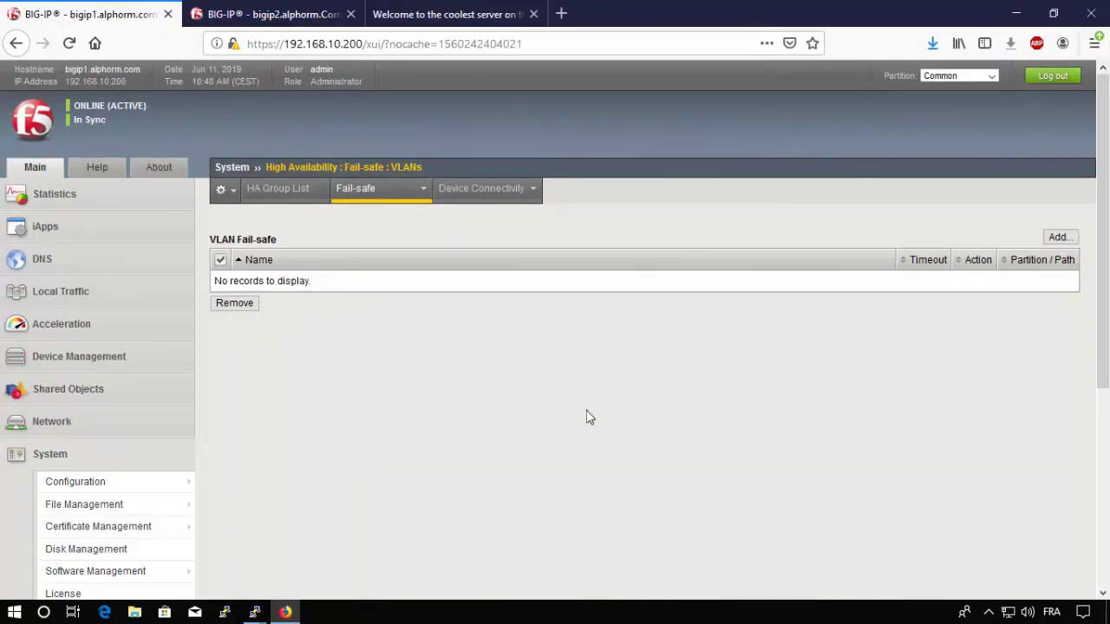
Step: Create a fail-safe on VLAN internal with timeout 90 and action Failover Restart TM
{"action": "left_click", "coordinate": [1068, 242]}
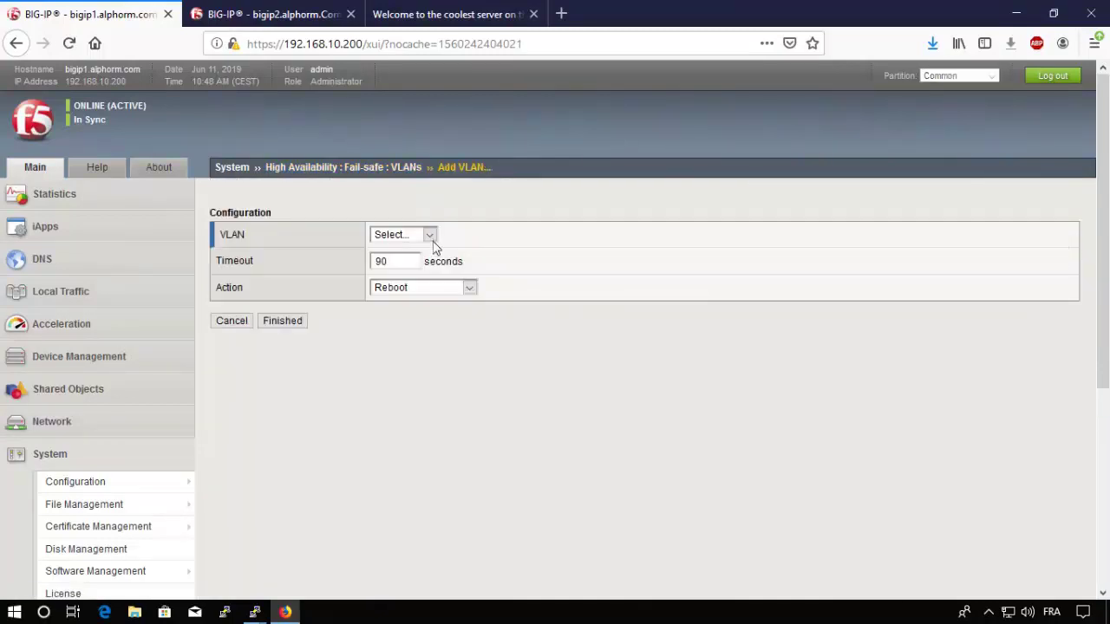
{"action": "left_click", "coordinate": [416, 238]}
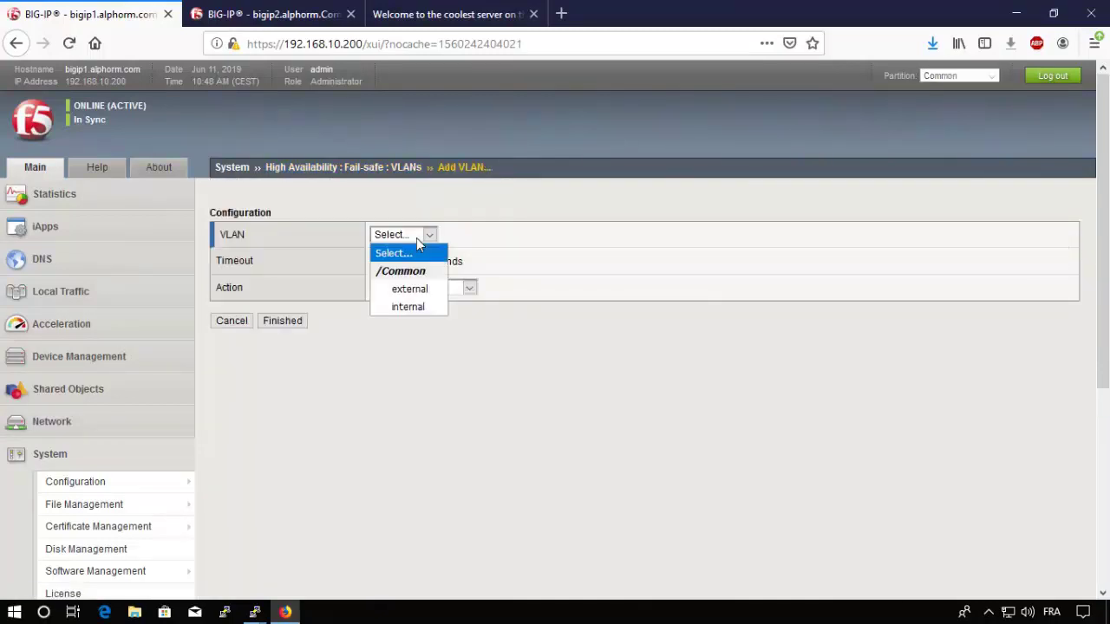
{"action": "left_click", "coordinate": [409, 308]}
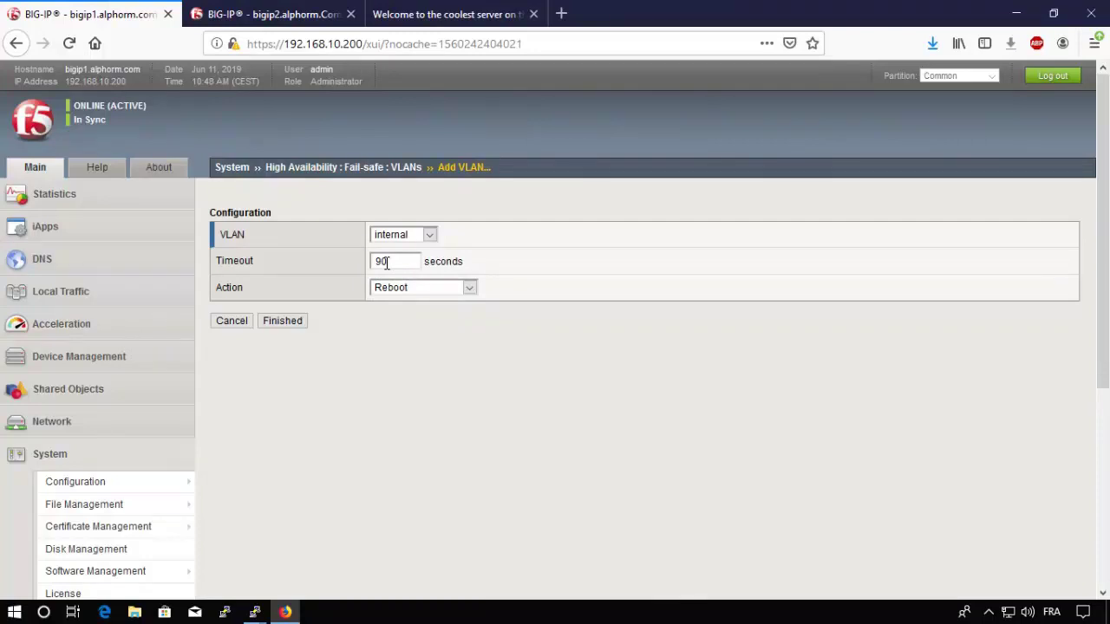
{"action": "left_click", "coordinate": [469, 288]}
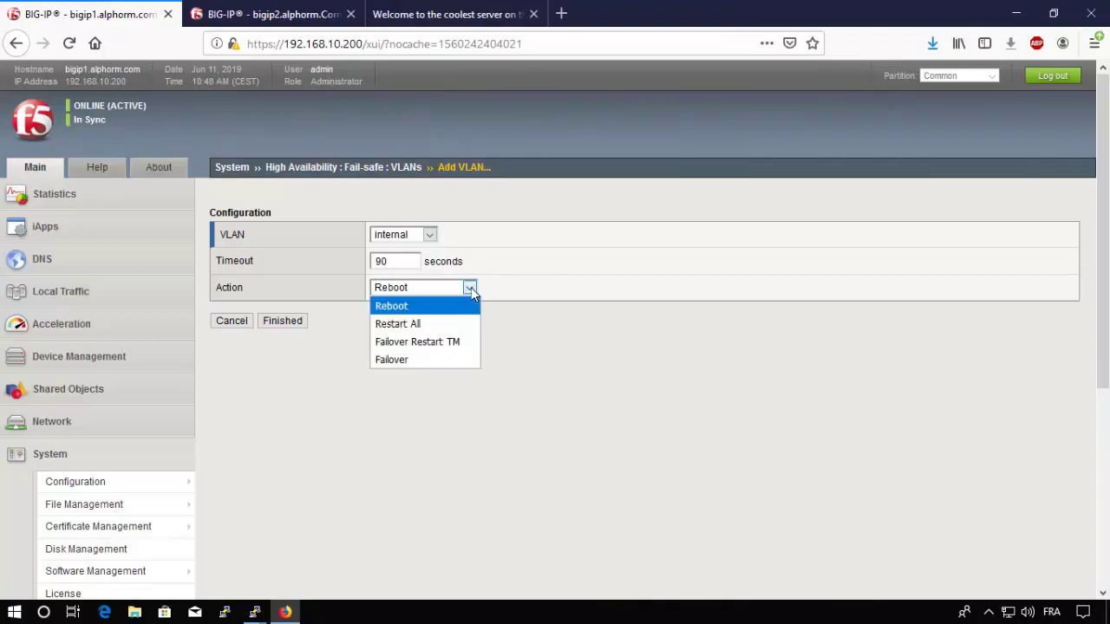
{"action": "left_click", "coordinate": [401, 343]}
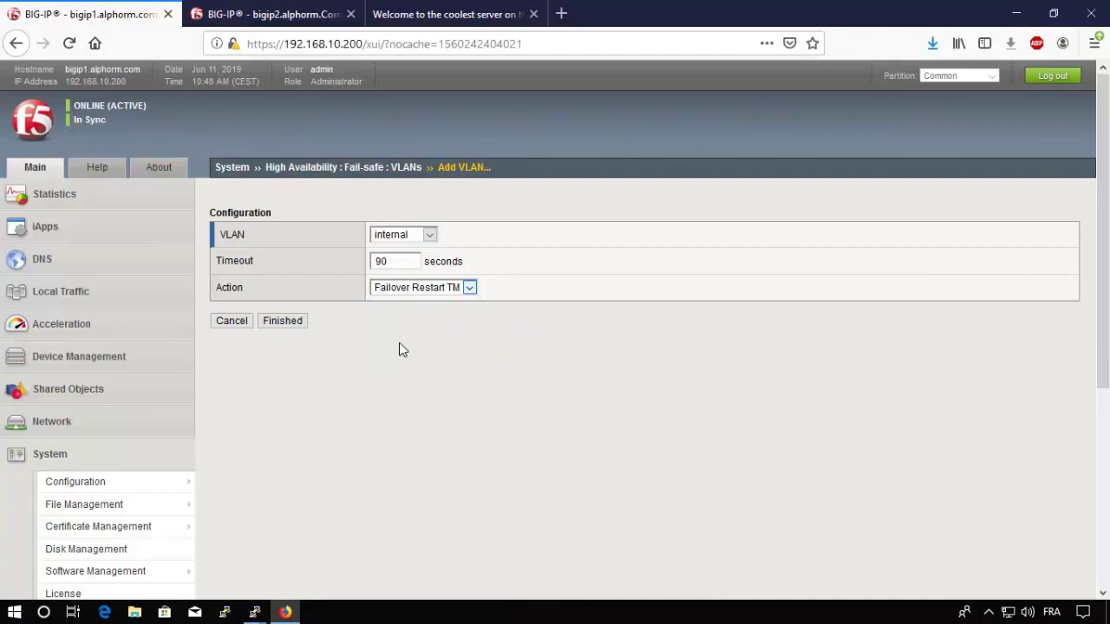
{"action": "left_click", "coordinate": [436, 287]}
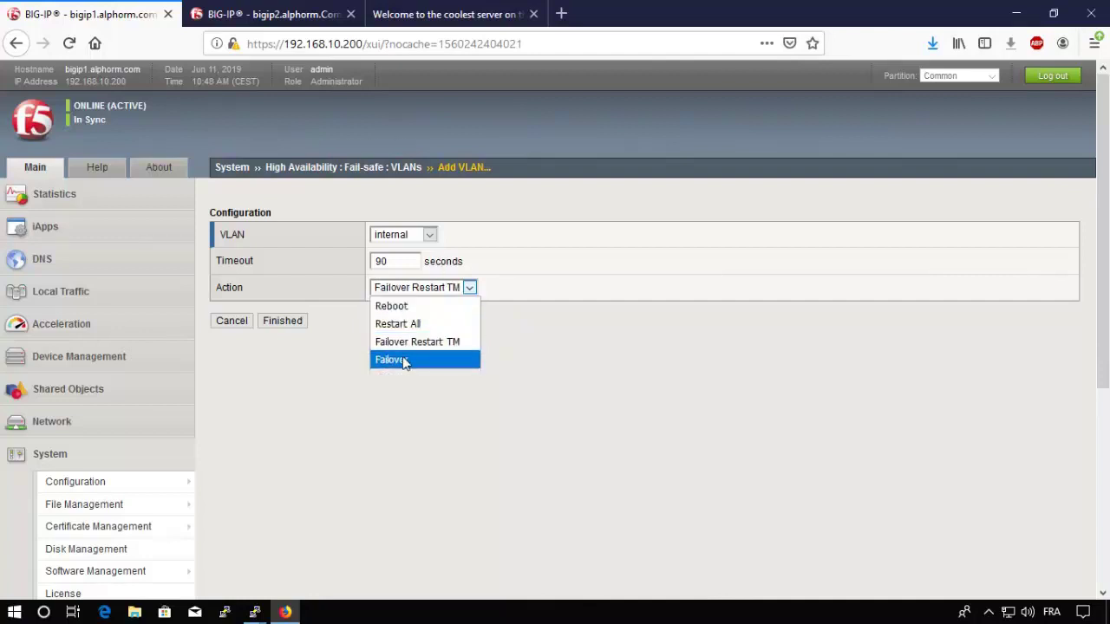
{"action": "left_click", "coordinate": [403, 359]}
{"action": "left_click", "coordinate": [440, 290]}
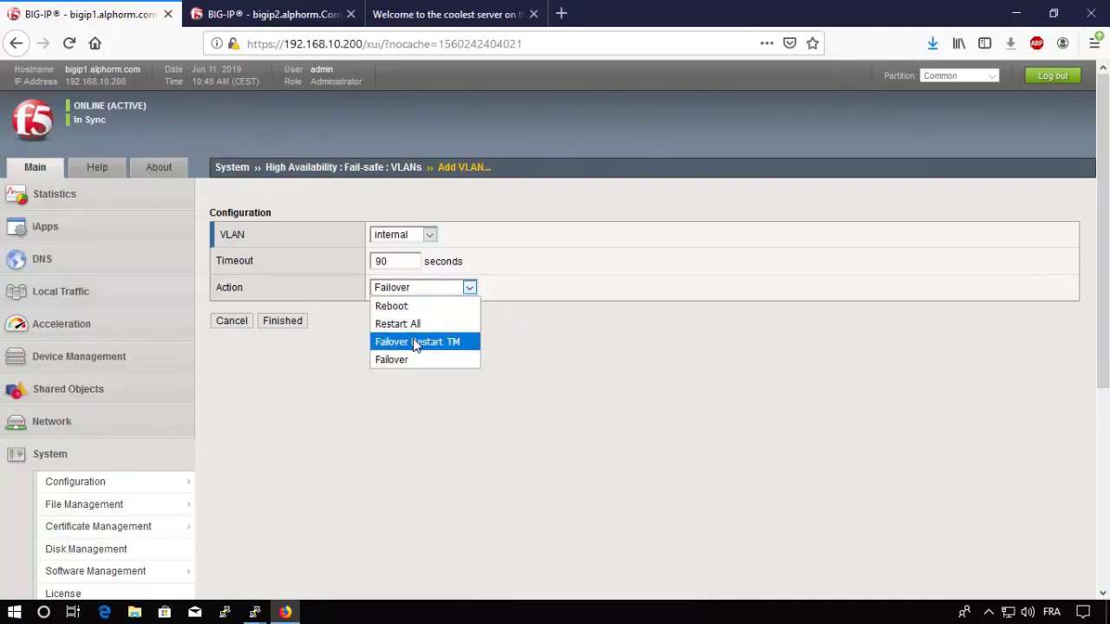
{"action": "left_click", "coordinate": [414, 342]}
{"action": "left_click", "coordinate": [293, 324]}
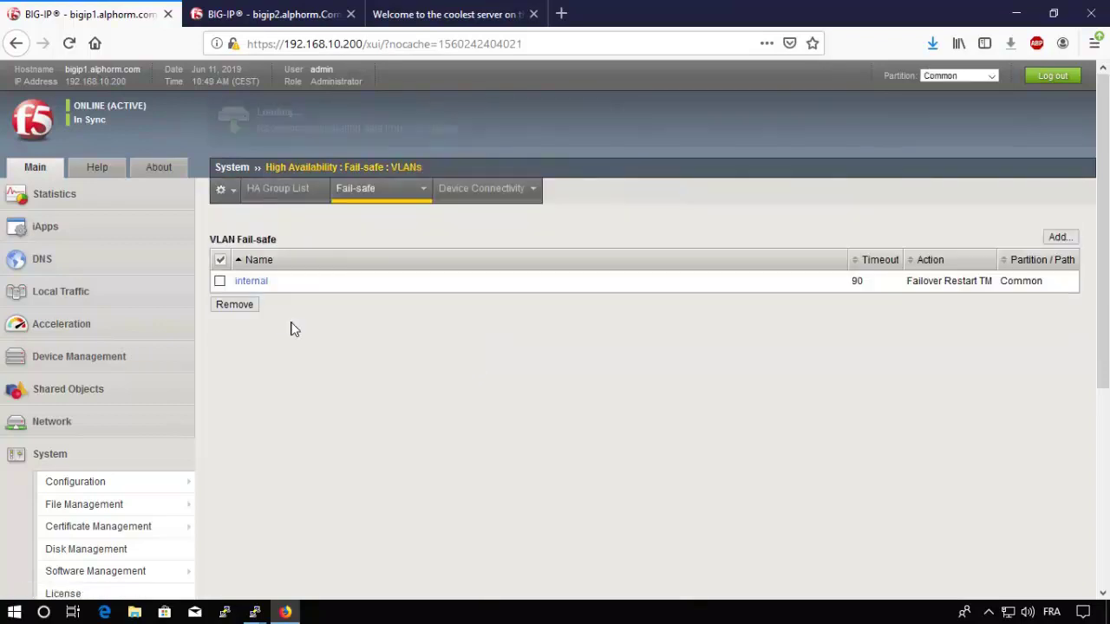